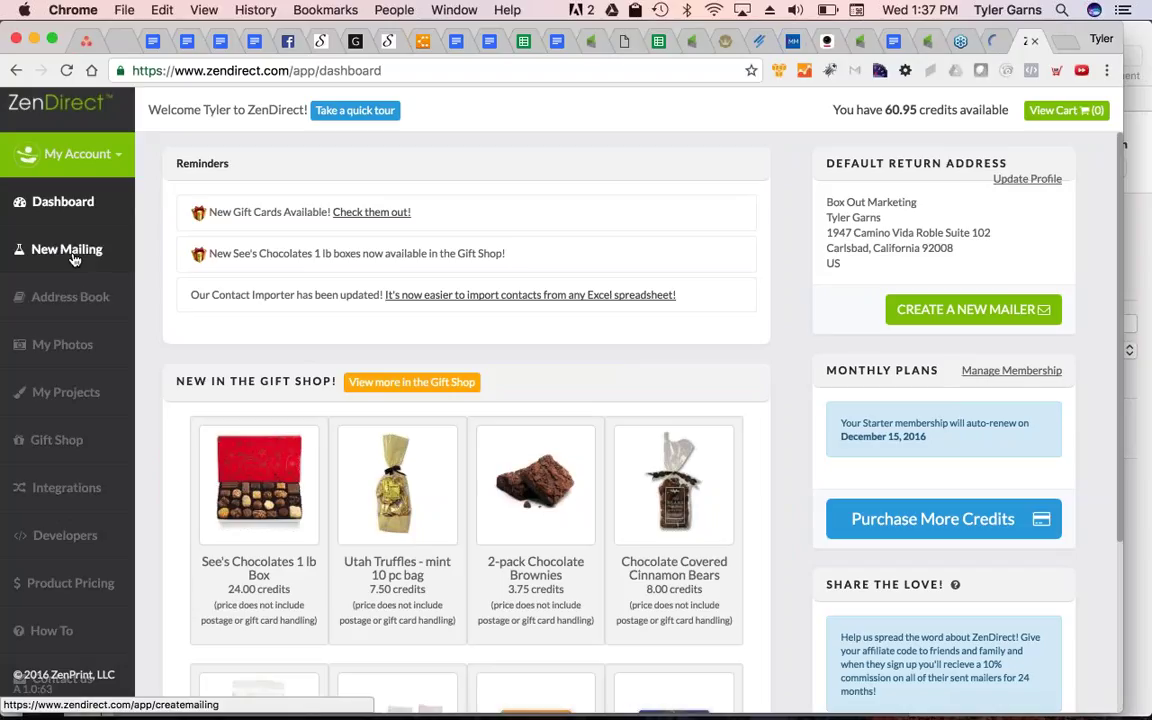
From My Projects, create a new 4"x6" postcard mailing based on the New Listing template
left_click(75, 396)
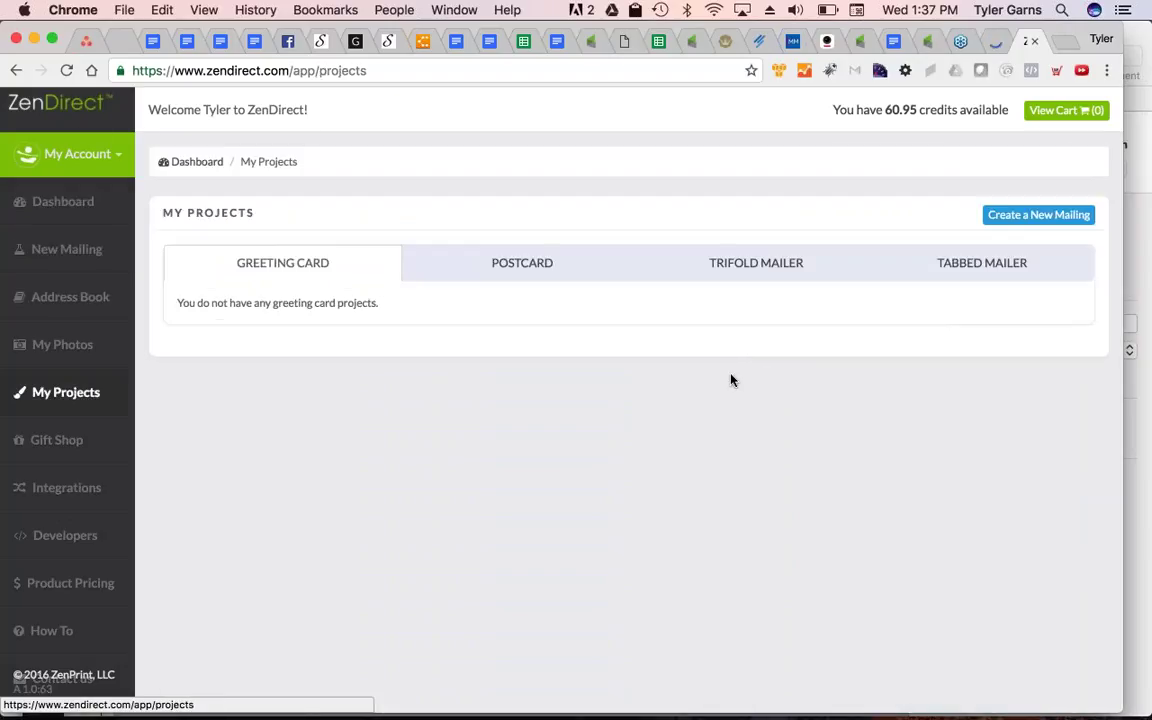
left_click(1038, 214)
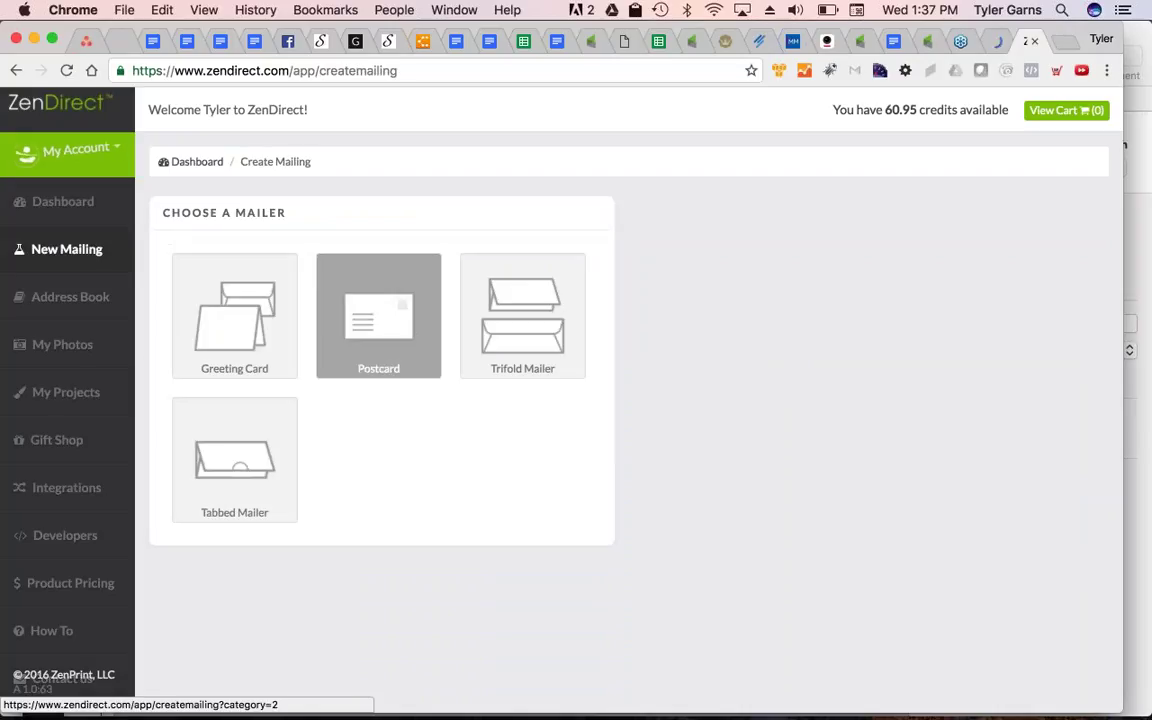
left_click(378, 315)
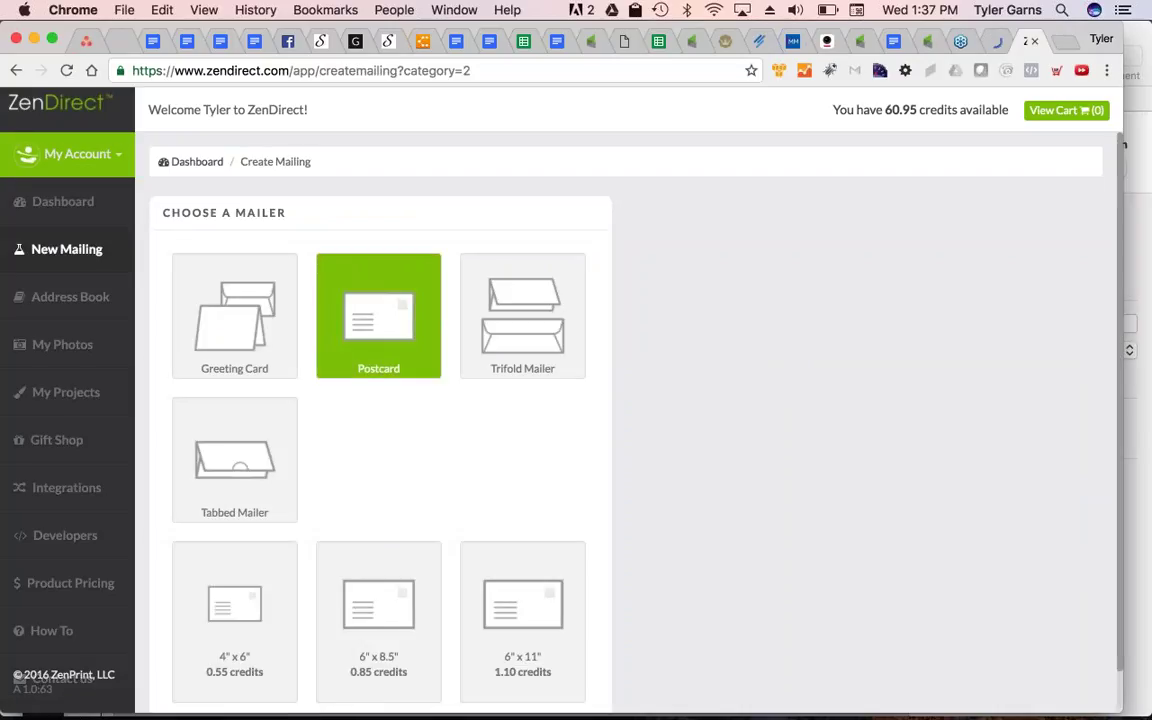
scroll(508, 600, "down", 1)
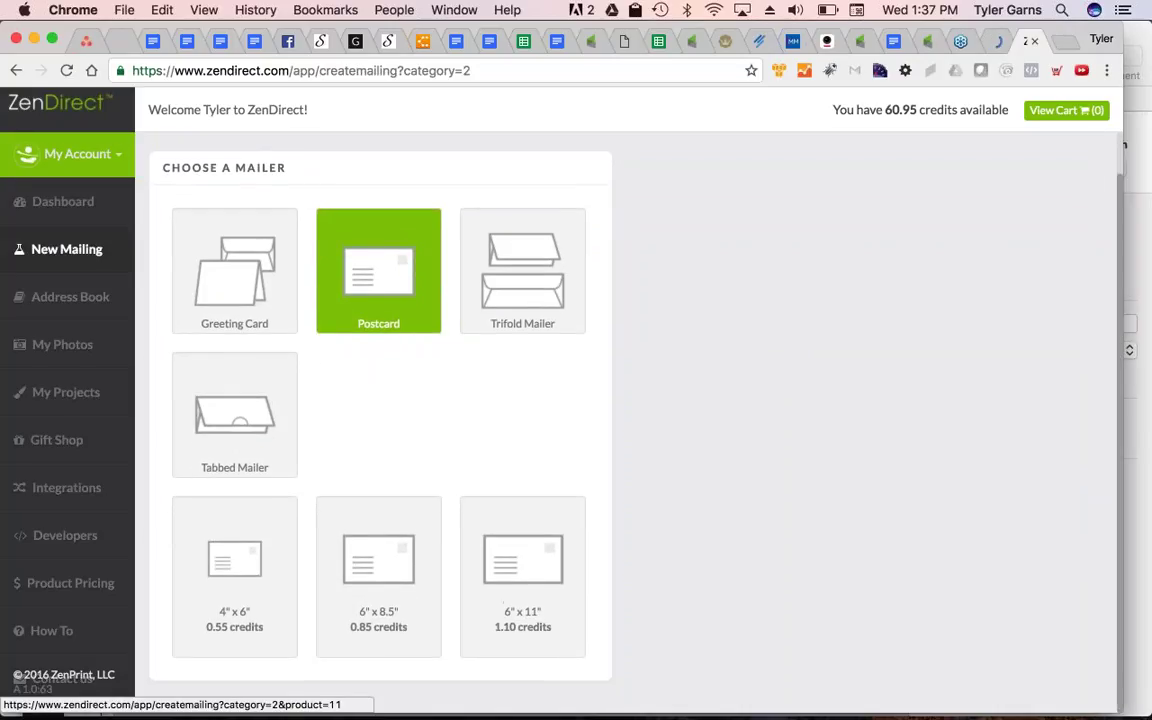
left_click(248, 568)
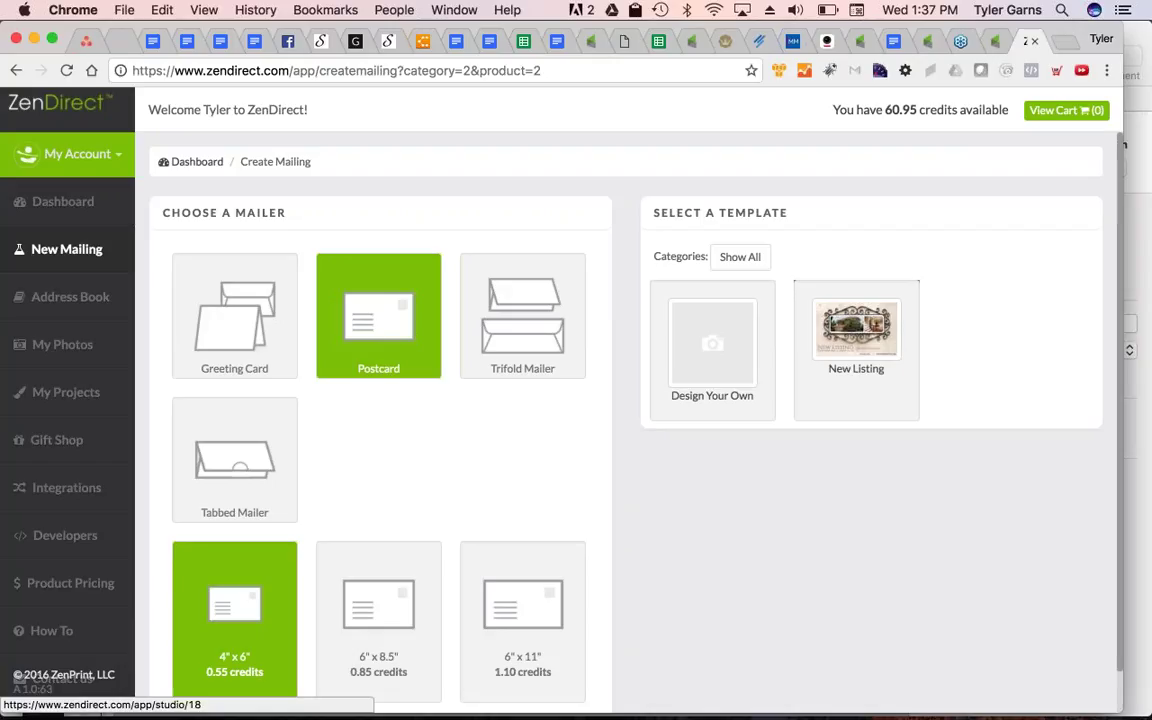
left_click(857, 327)
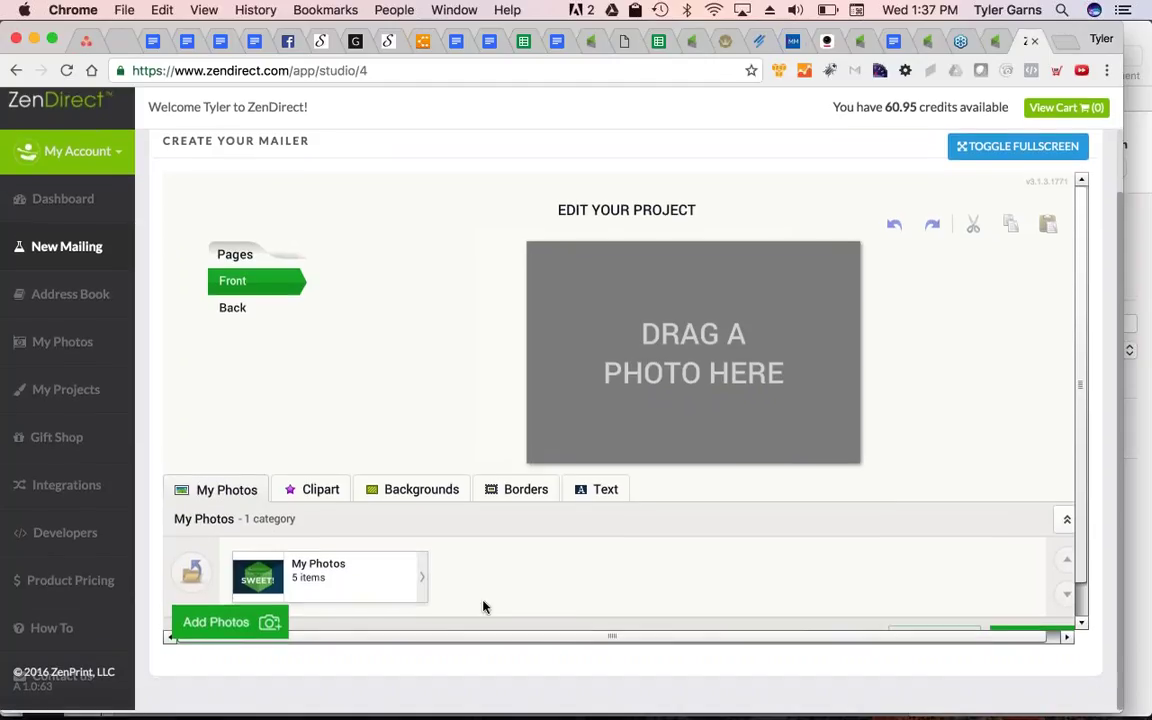
Open My Photos and check the Add Photos upload window, closing it without uploading
left_click(370, 580)
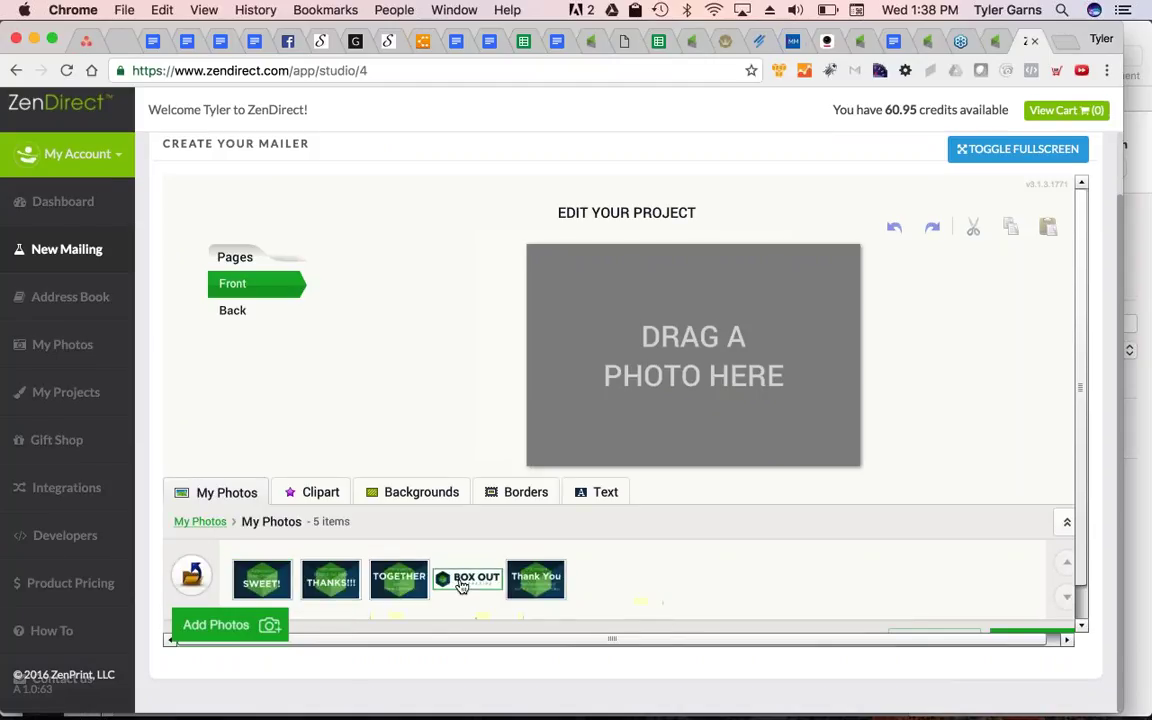
left_click(238, 628)
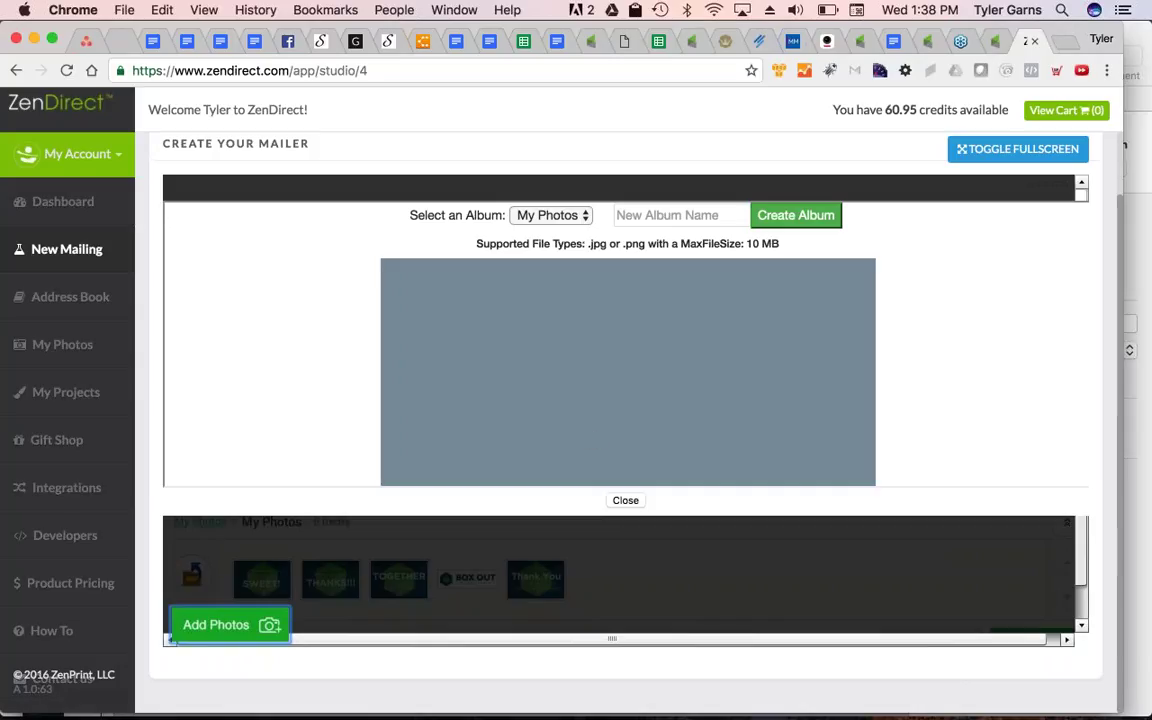
left_click(541, 218)
left_click(530, 216)
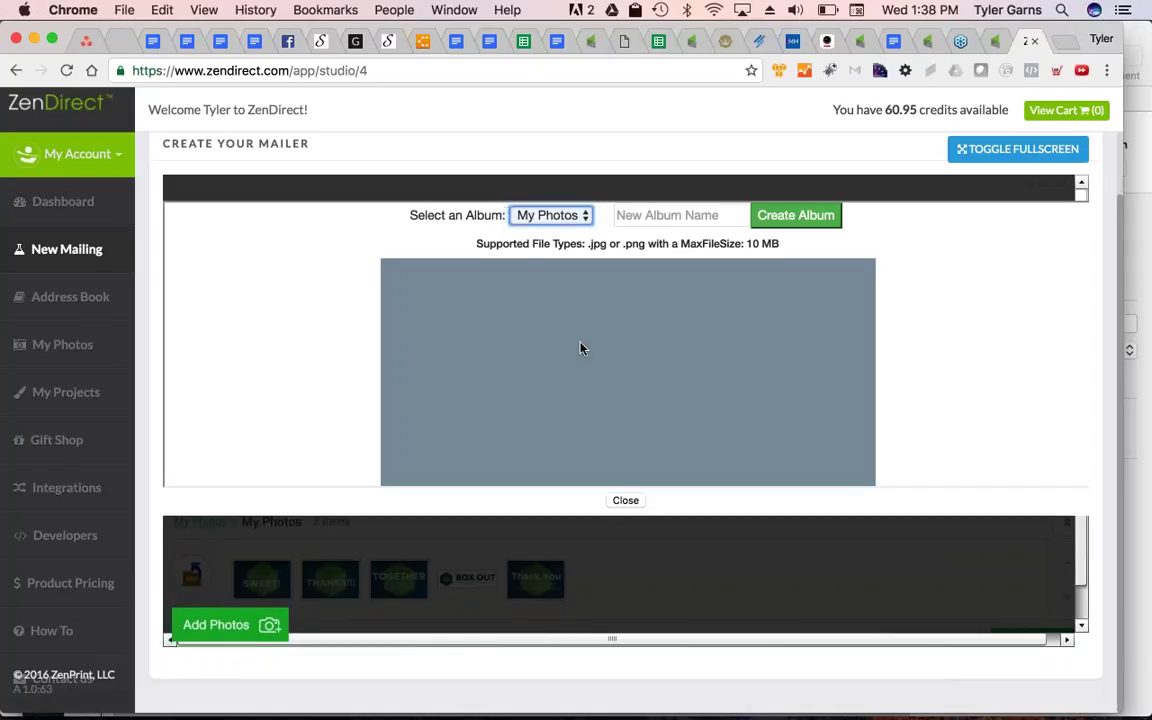
scroll(581, 348, "down", 2)
scroll(600, 400, "up", 5)
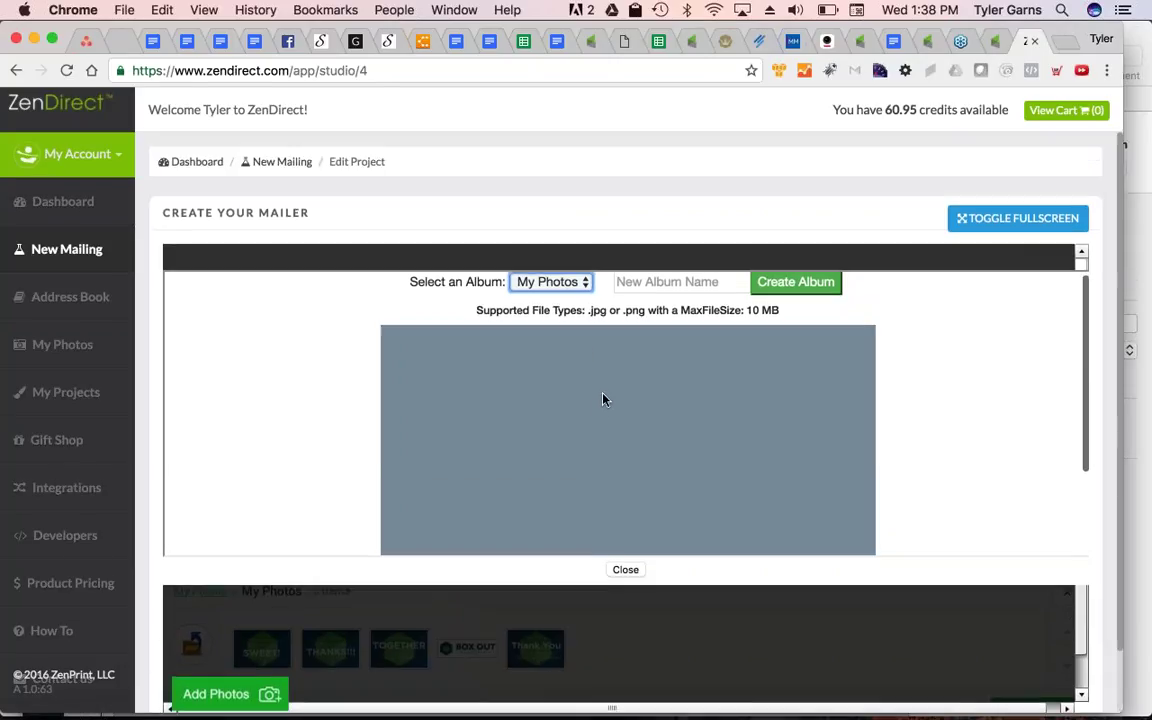
scroll(653, 445, "down", 3)
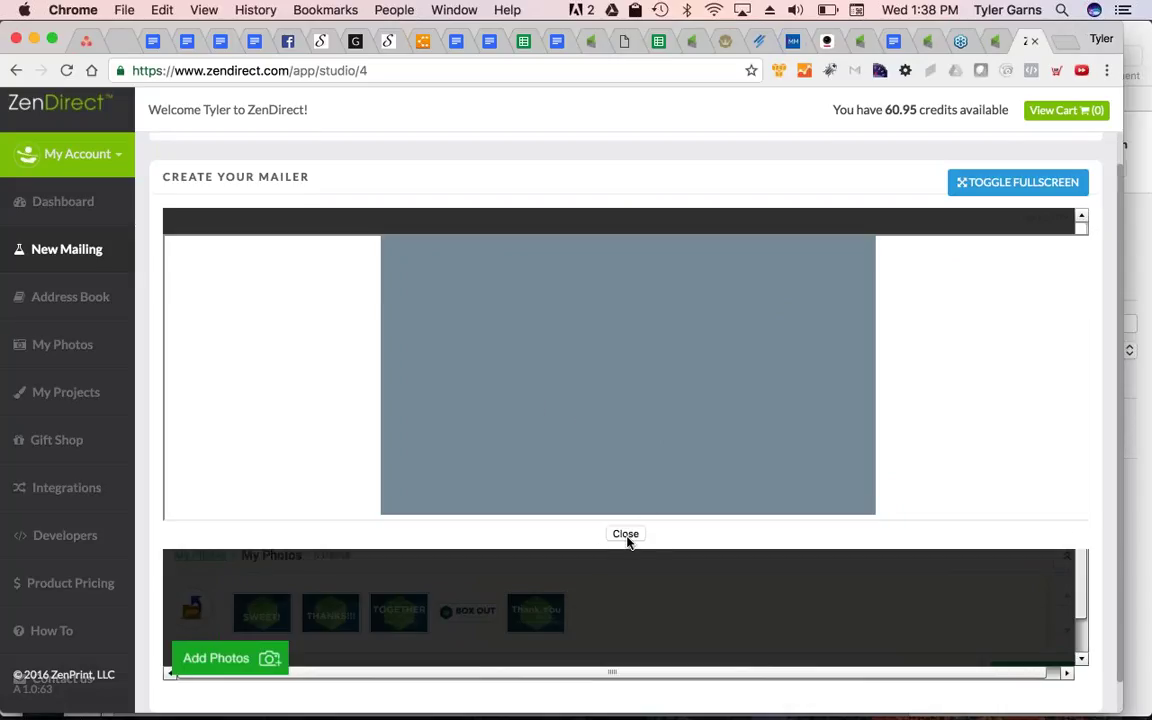
left_click(626, 536)
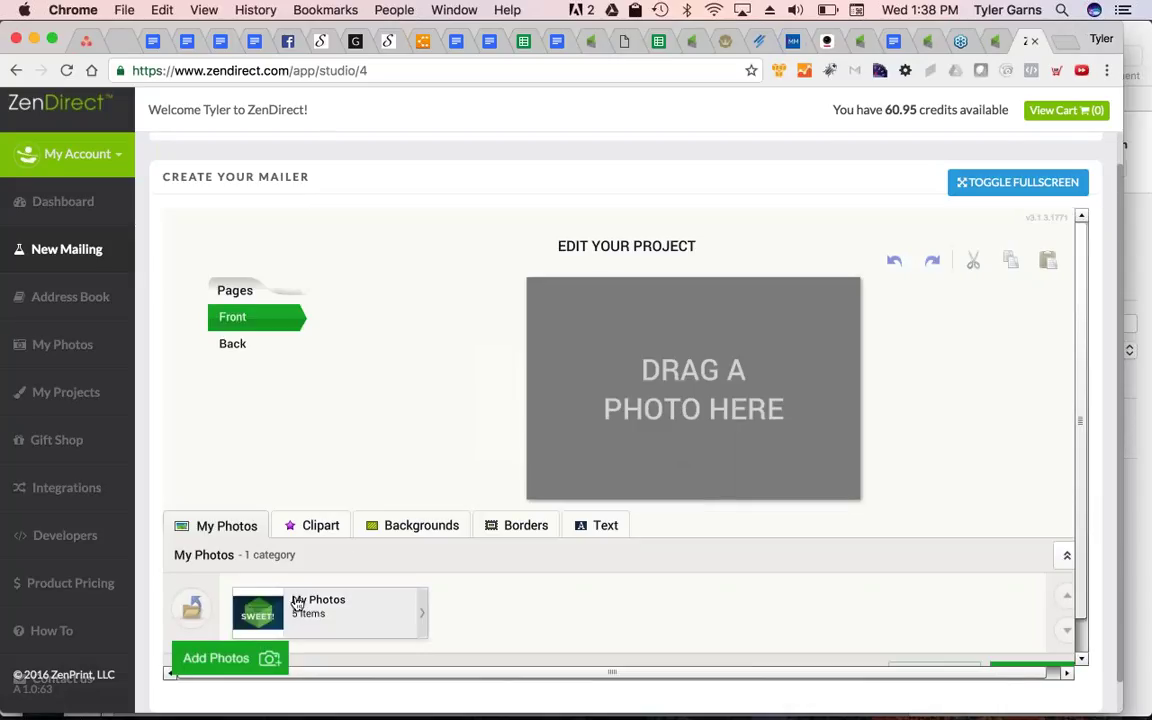
Drag the 'Automation never tasted so SWEET!' image onto the postcard front
left_click(300, 605)
left_click_drag(262, 612, 746, 347)
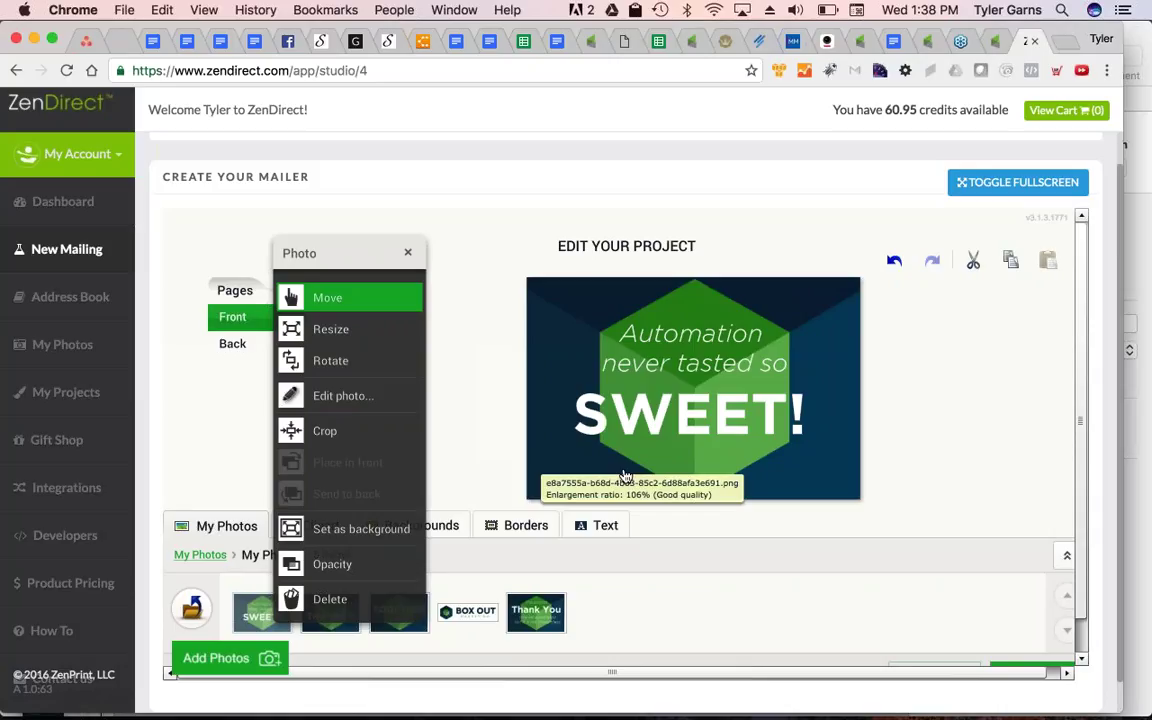
left_click(409, 254)
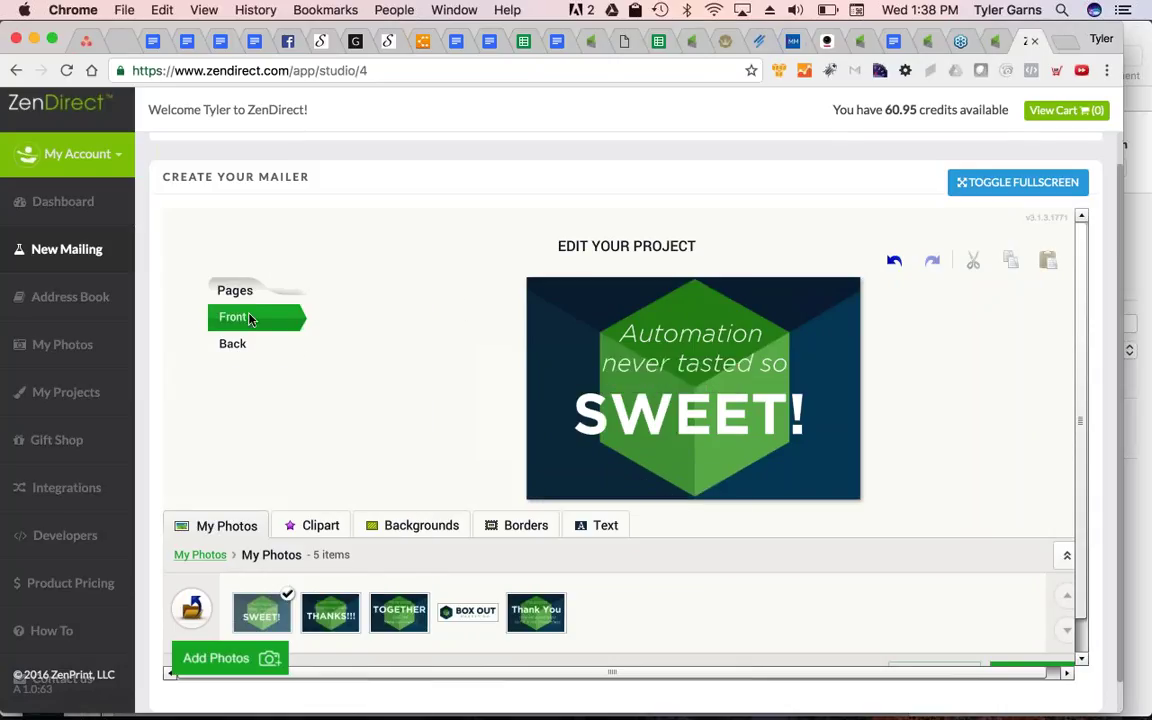
On the postcard back, add a text box reading 'Hi [[FirstName]],', 'Thanks for whatever,.', 'Blo bla bla.'
left_click(222, 346)
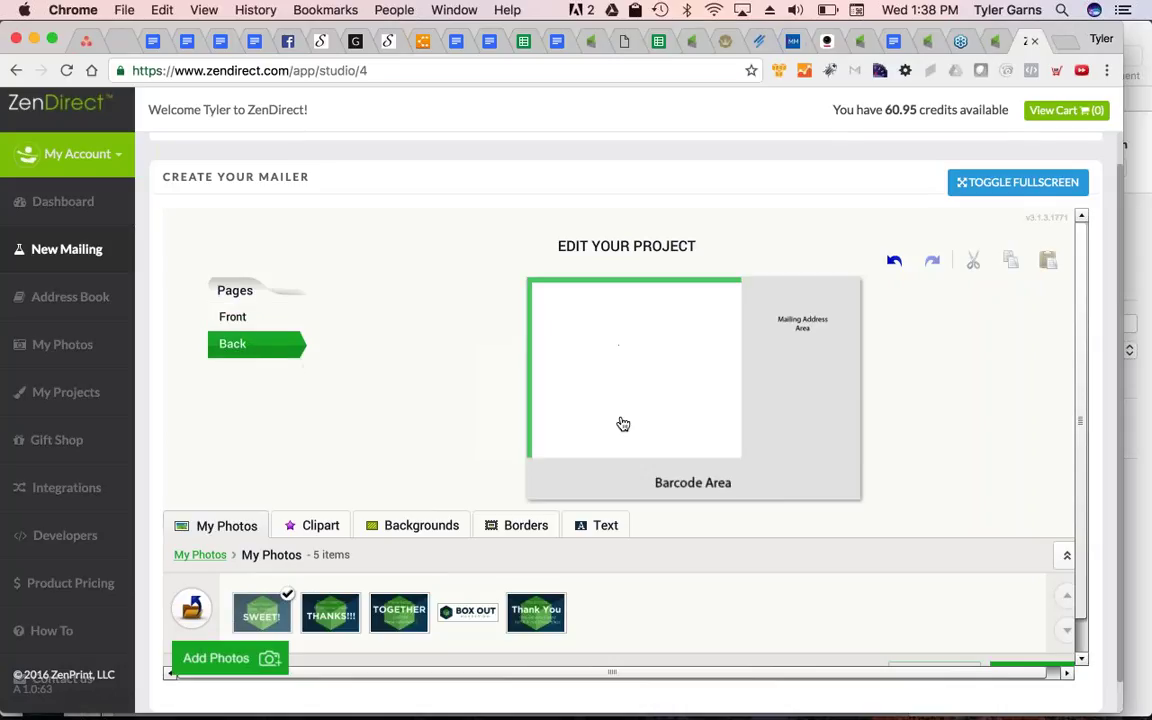
left_click(602, 526)
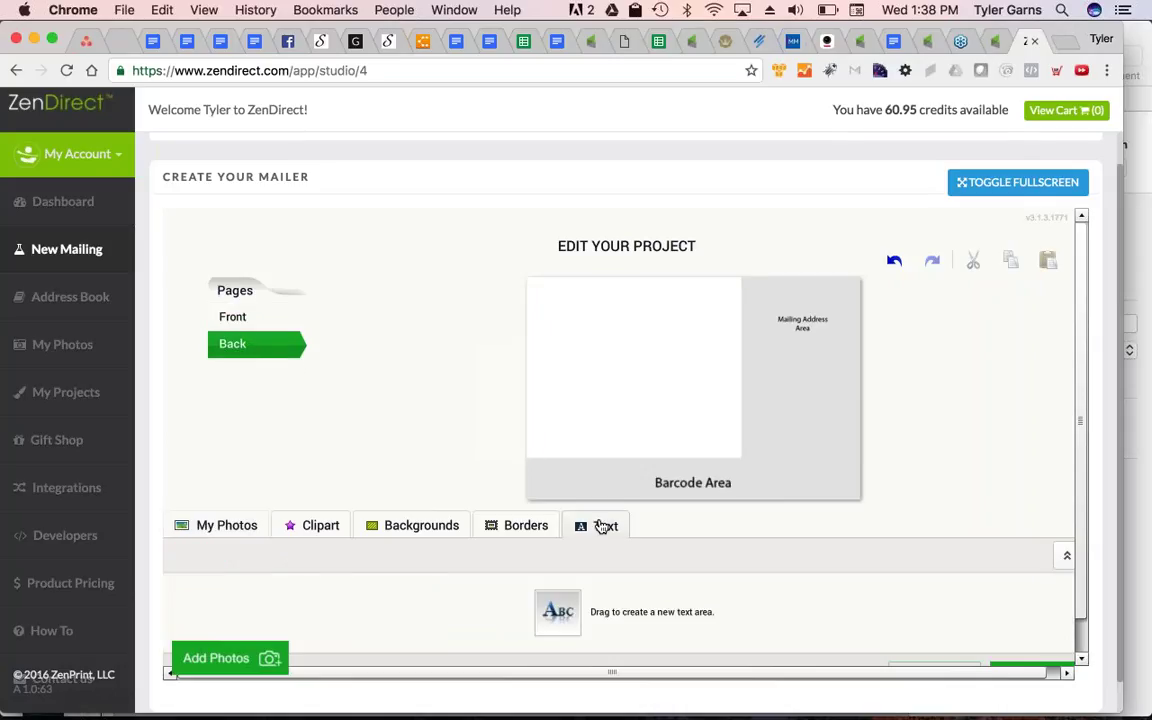
left_click_drag(557, 611, 600, 348)
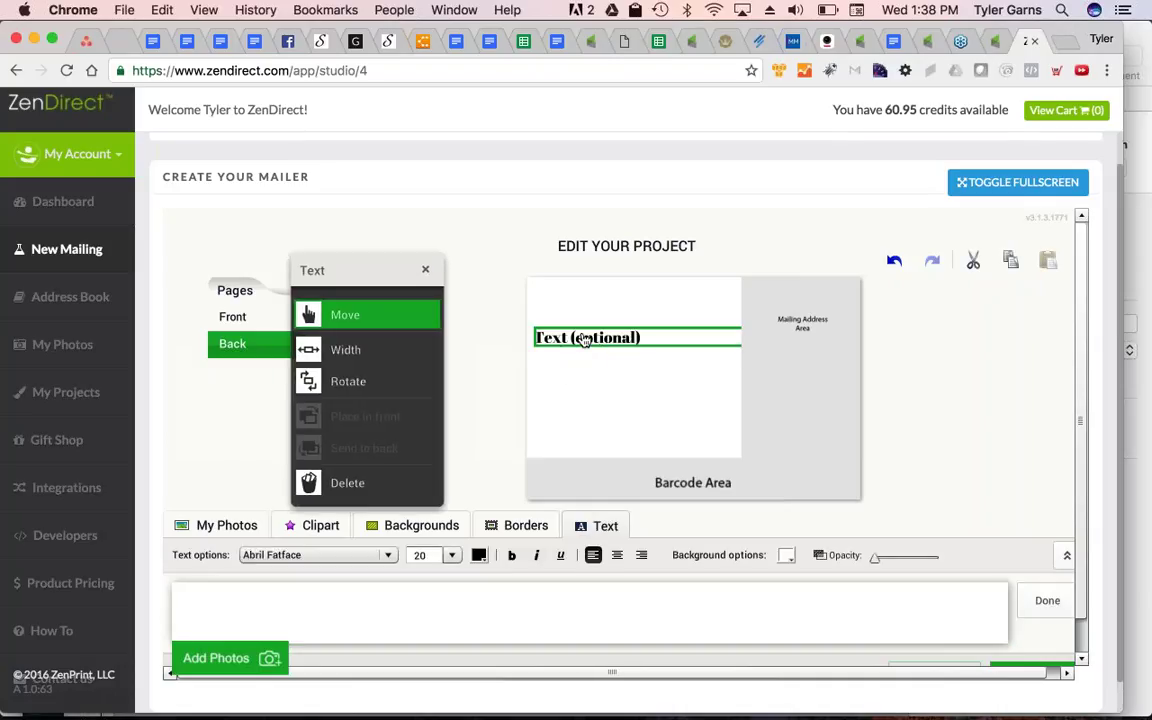
left_click(250, 631)
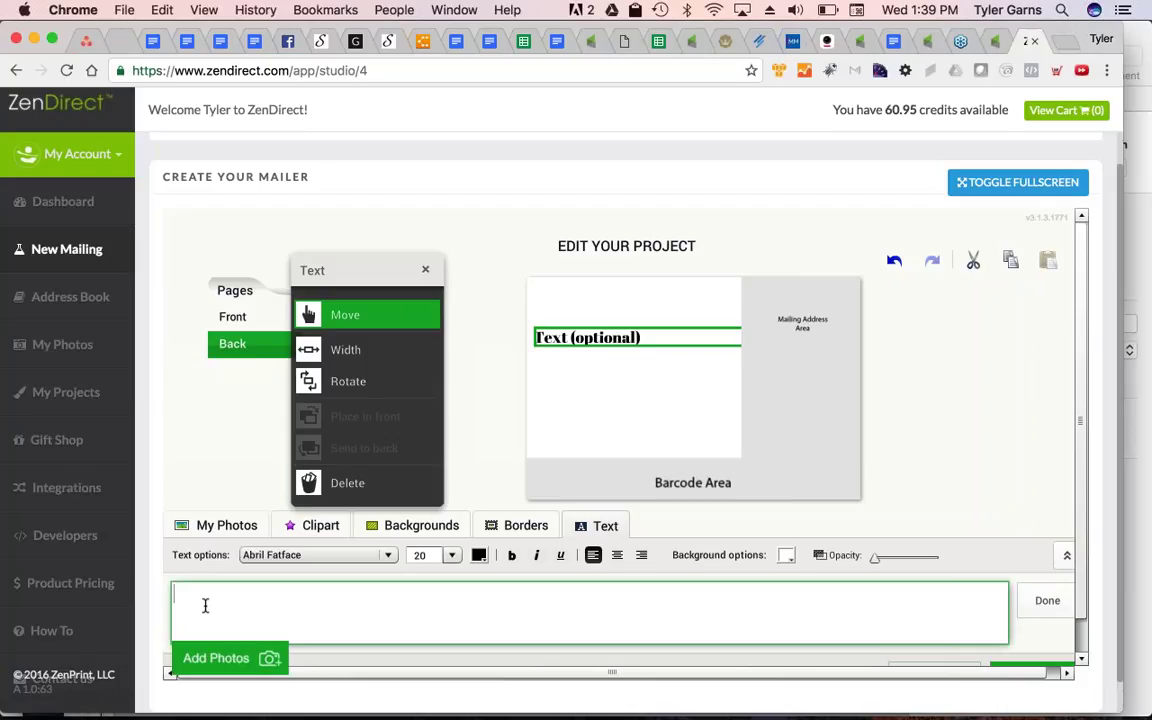
type("Hi")
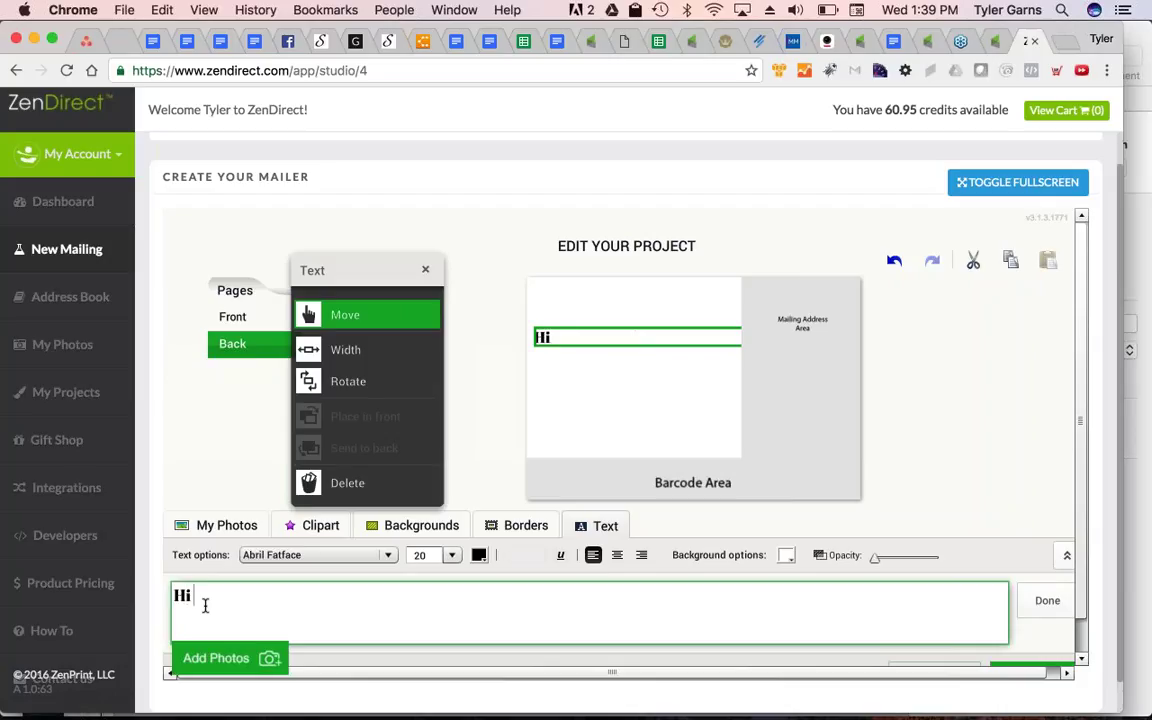
type(" [[FirstN")
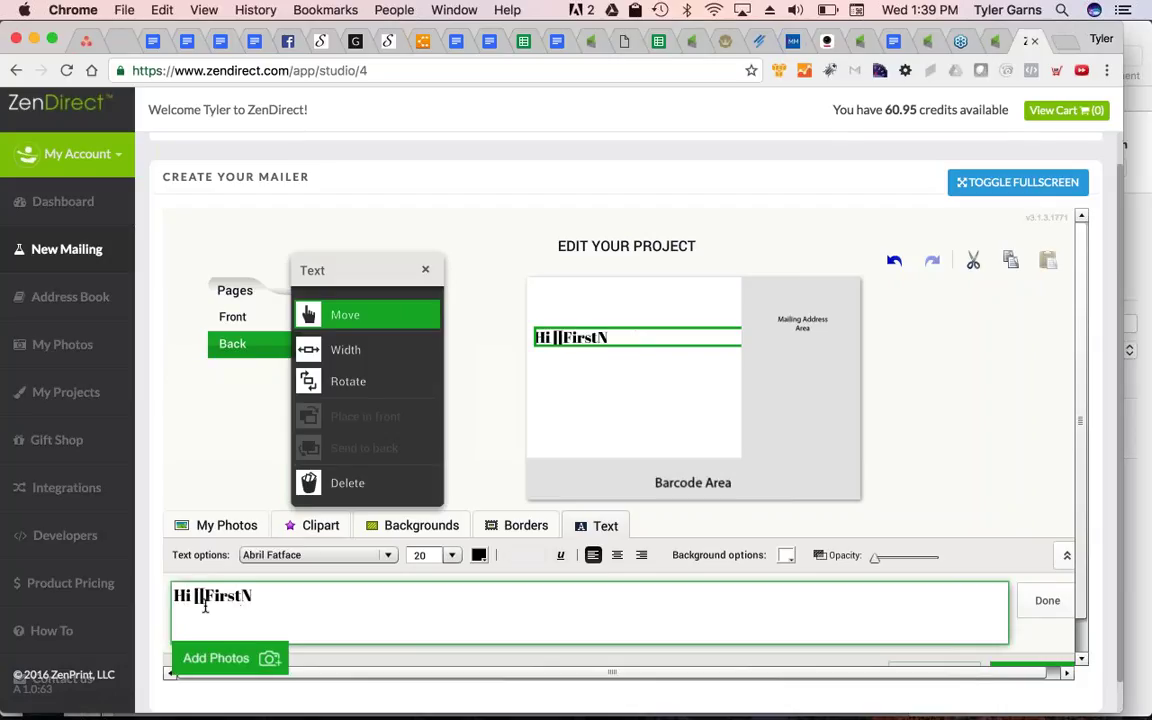
type("ame]],")
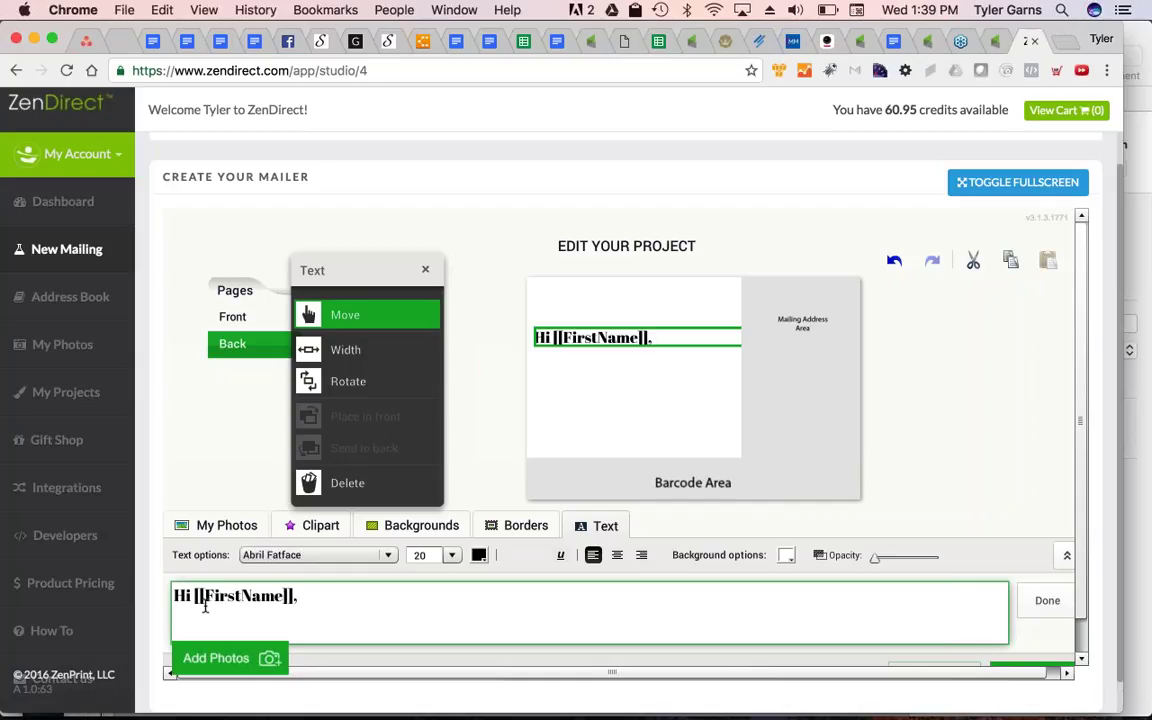
key("Return")
key("Return")
type("Thanks for w")
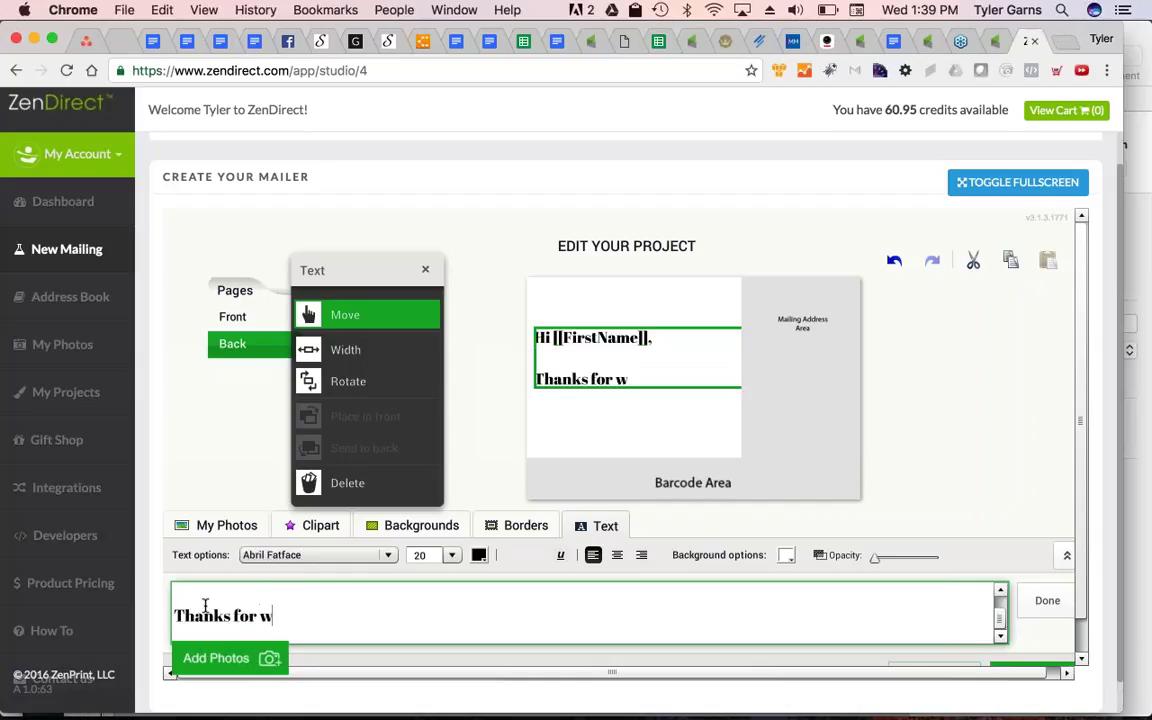
type("hatever")
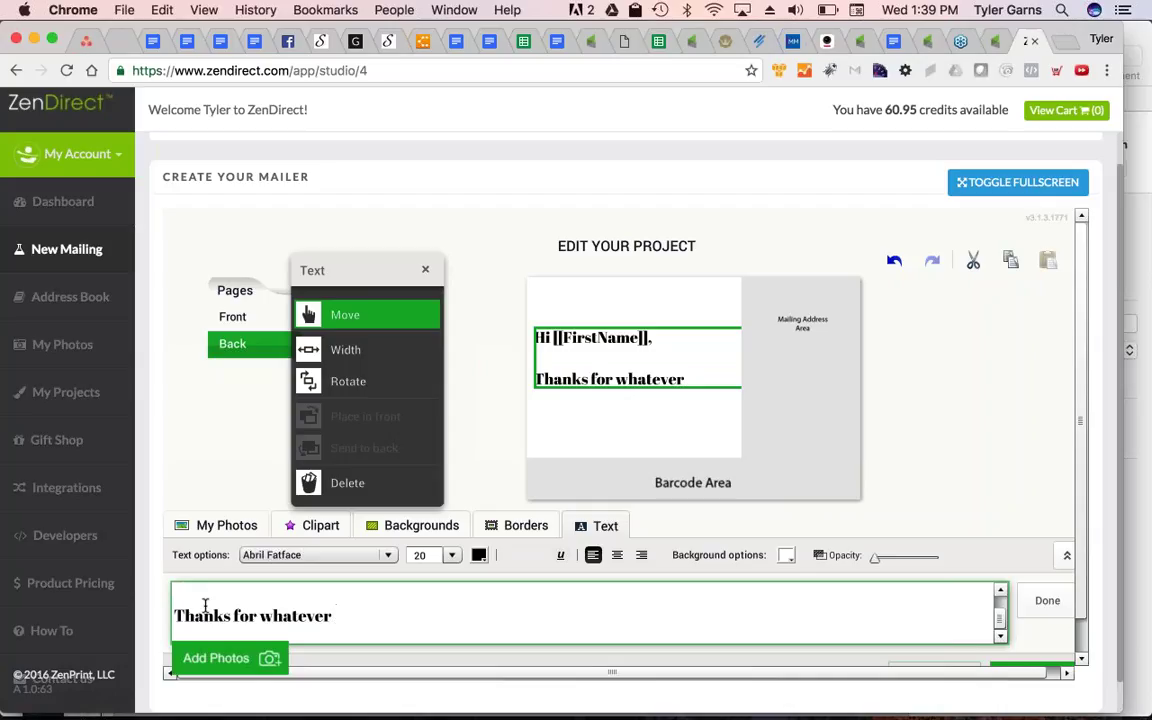
type(",.")
key("Return")
key("Return")
type("Blo")
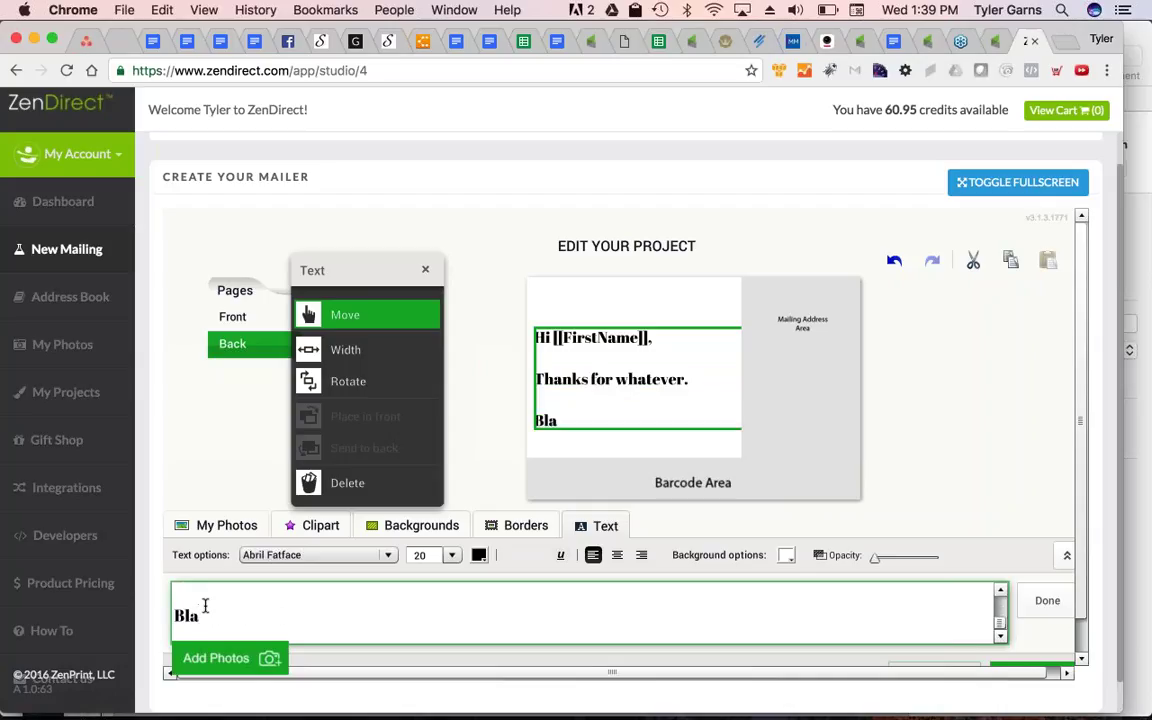
type(" bla bla.")
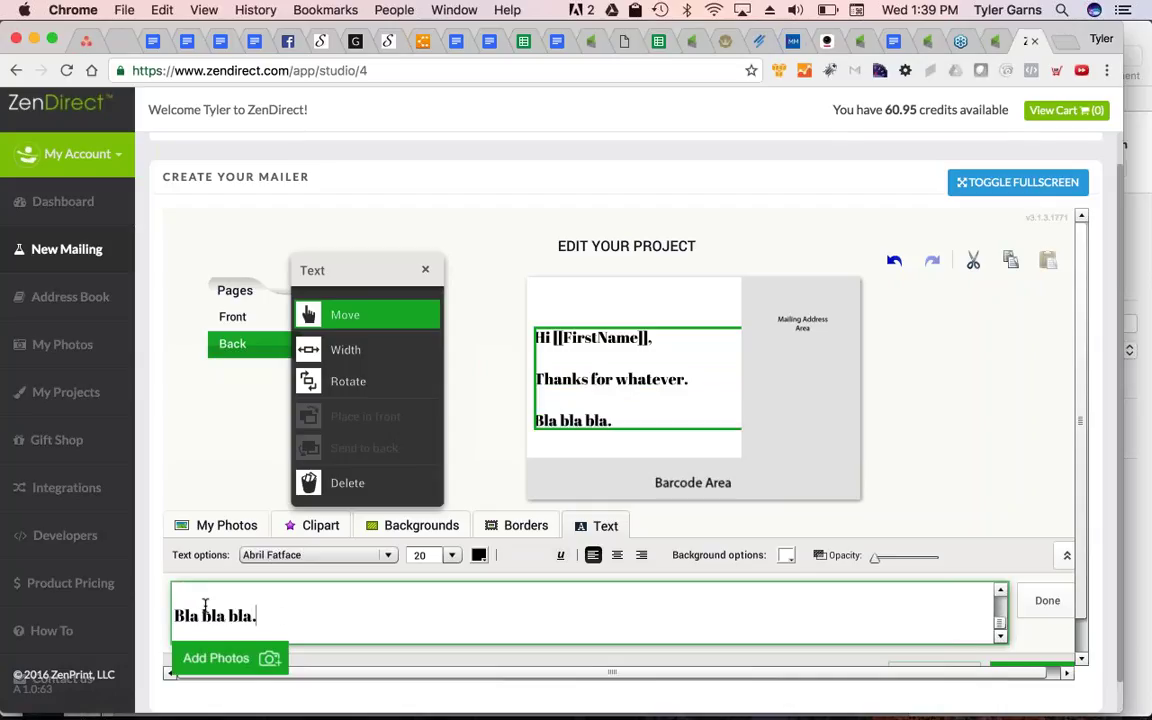
Move the message up and place the BOX OUT logo beneath it
left_click(545, 300)
left_click(553, 340)
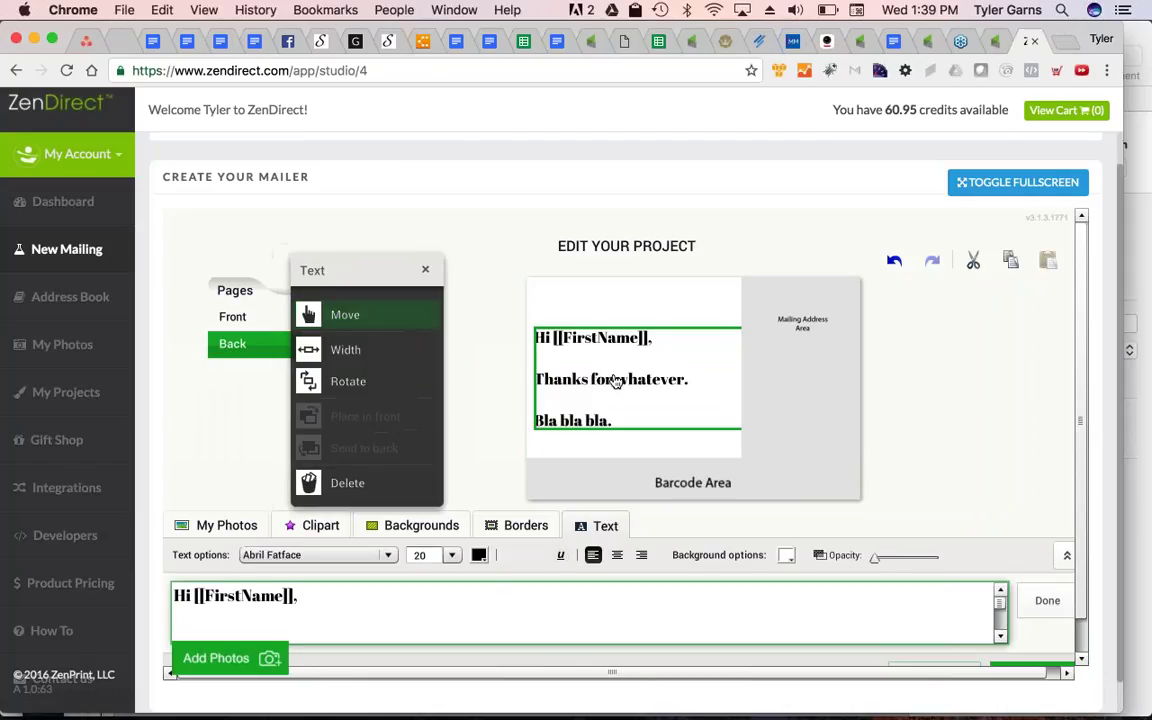
left_click_drag(595, 337, 597, 288)
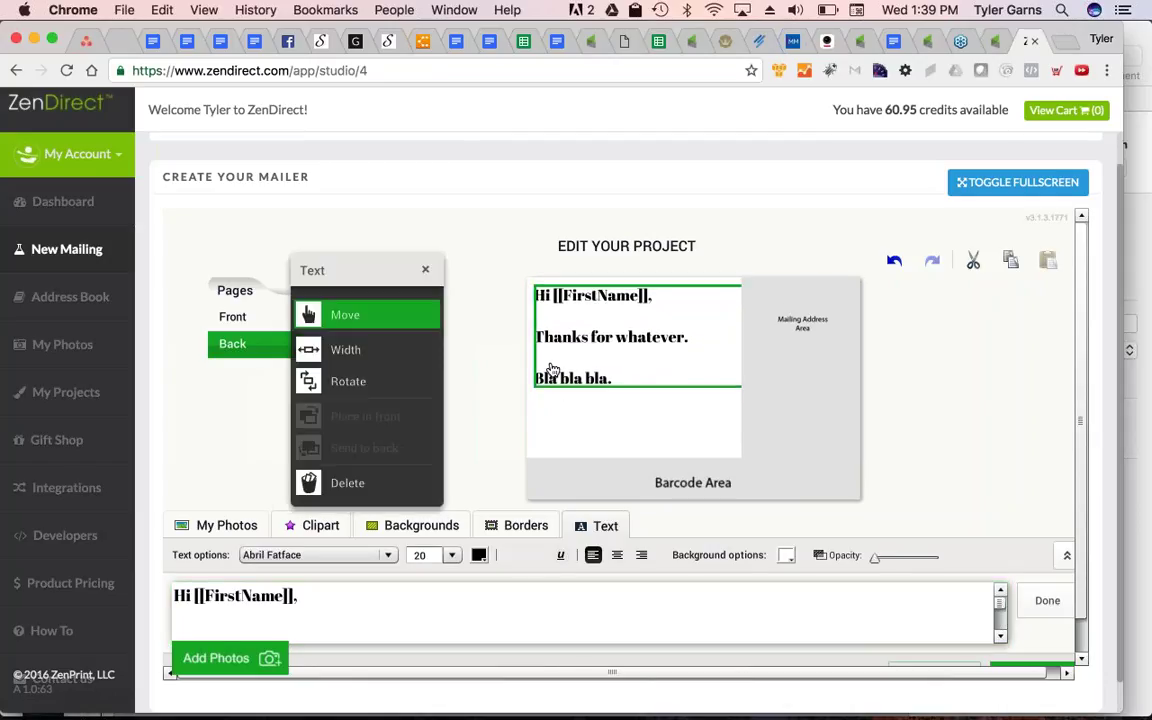
left_click(233, 525)
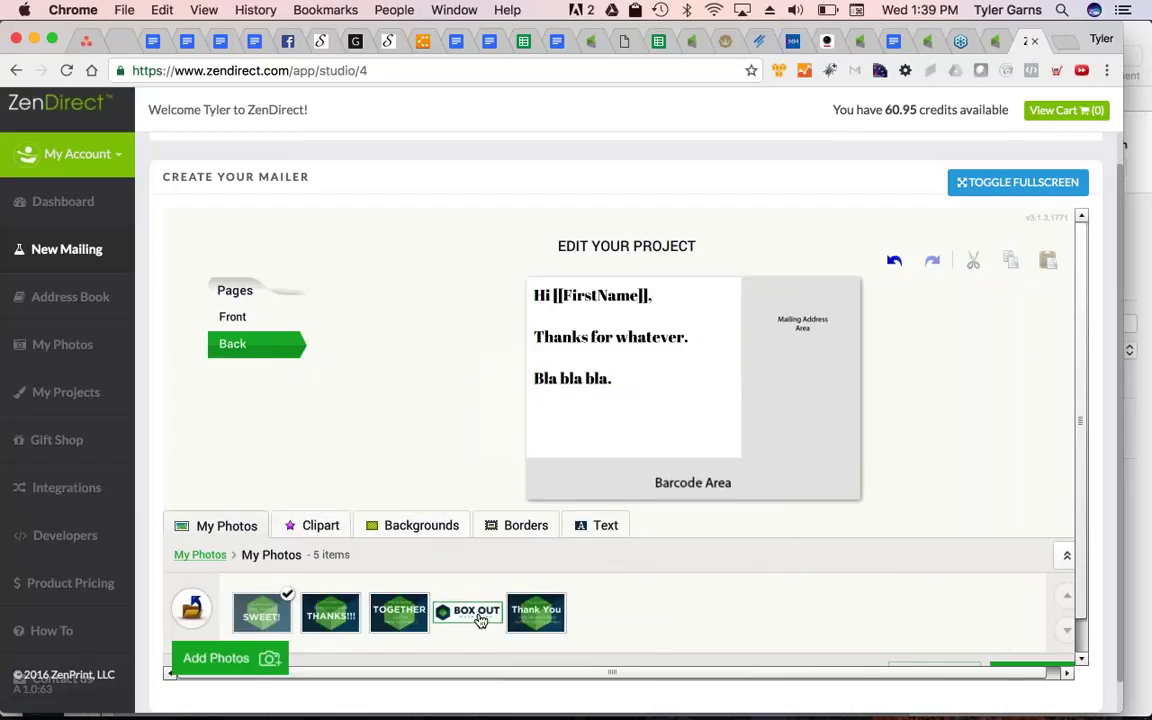
left_click_drag(478, 618, 607, 419)
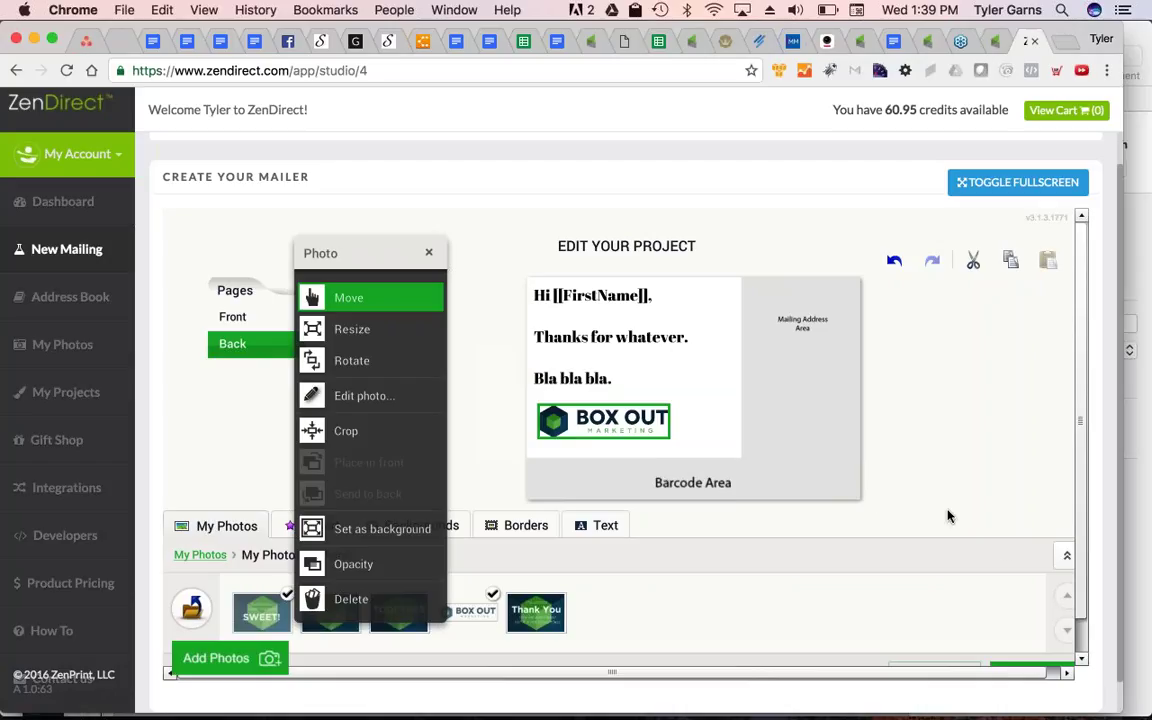
scroll(1000, 540, "down", 2)
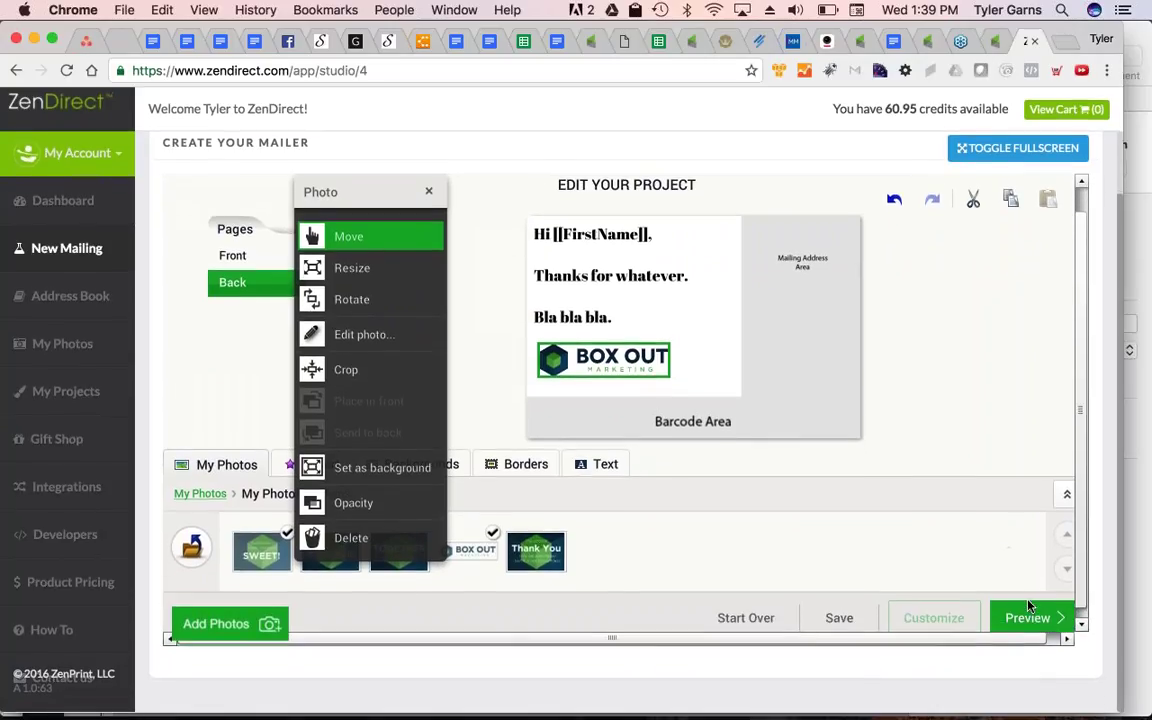
Preview and complete the postcard, approving the design to reach the $0.55 order page
left_click(1030, 618)
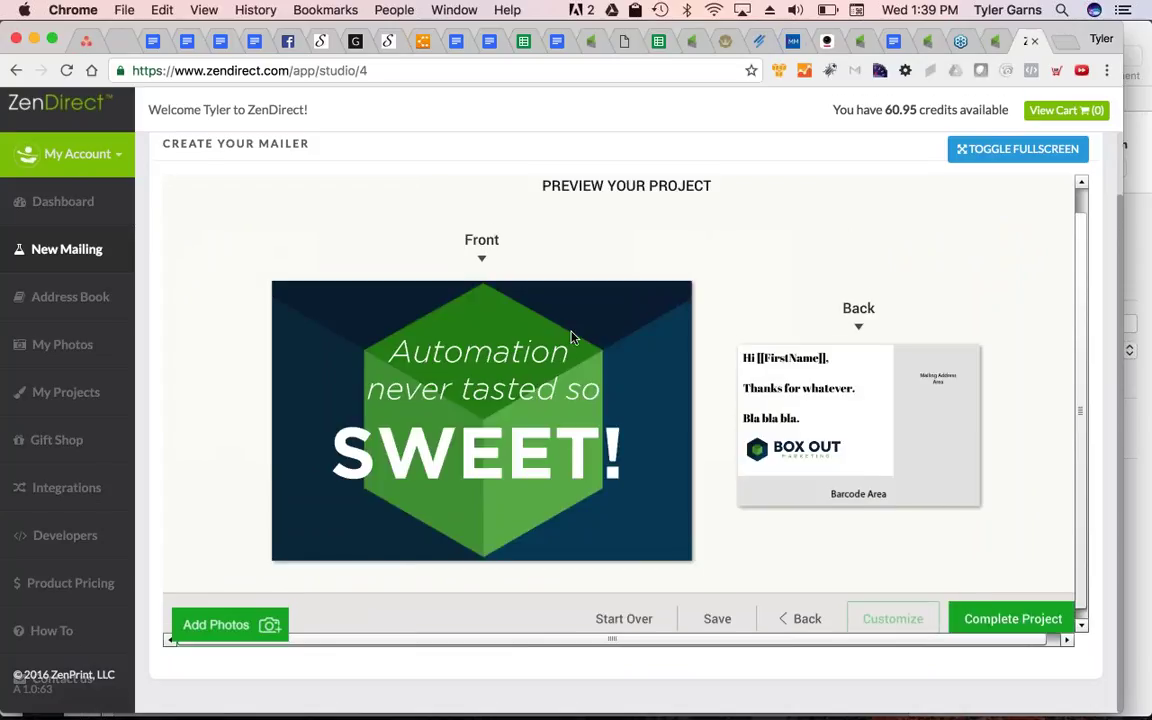
scroll(572, 337, "down", 1)
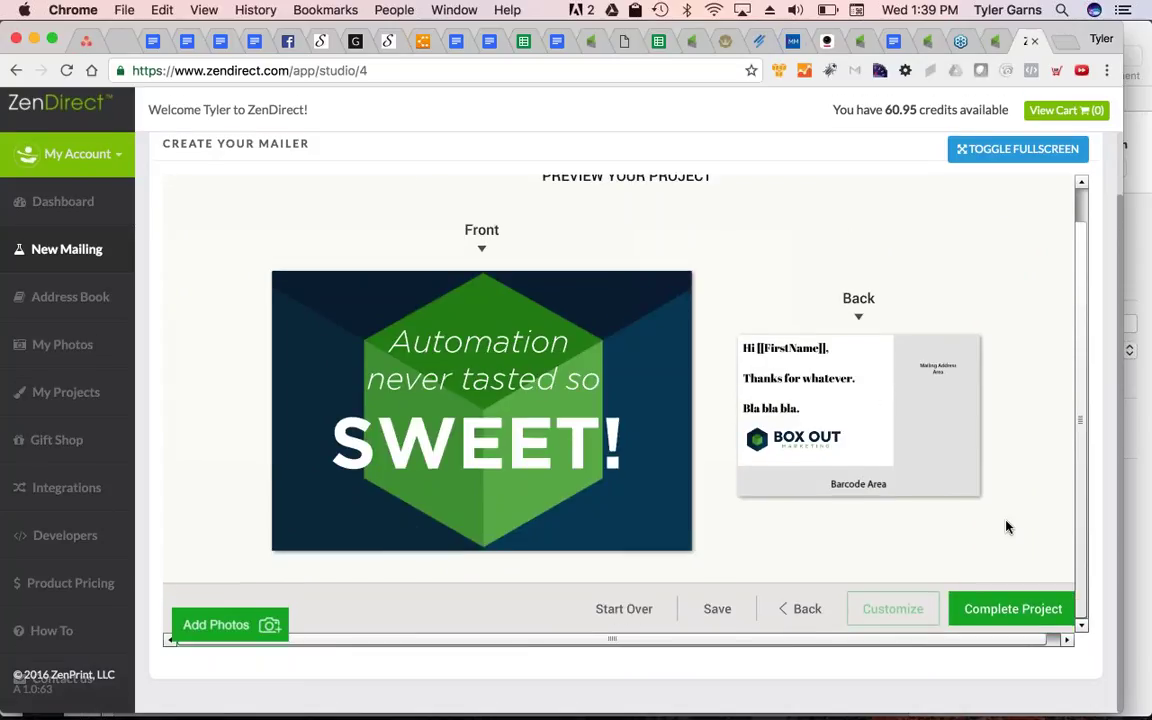
left_click(1019, 617)
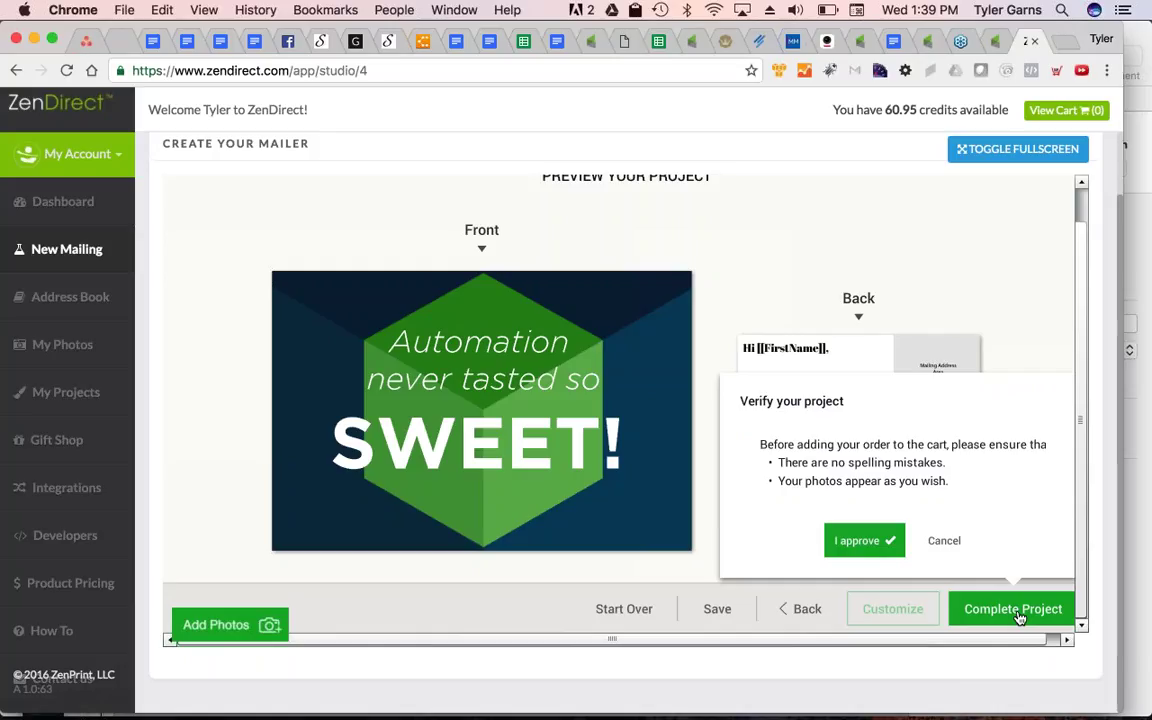
left_click(861, 543)
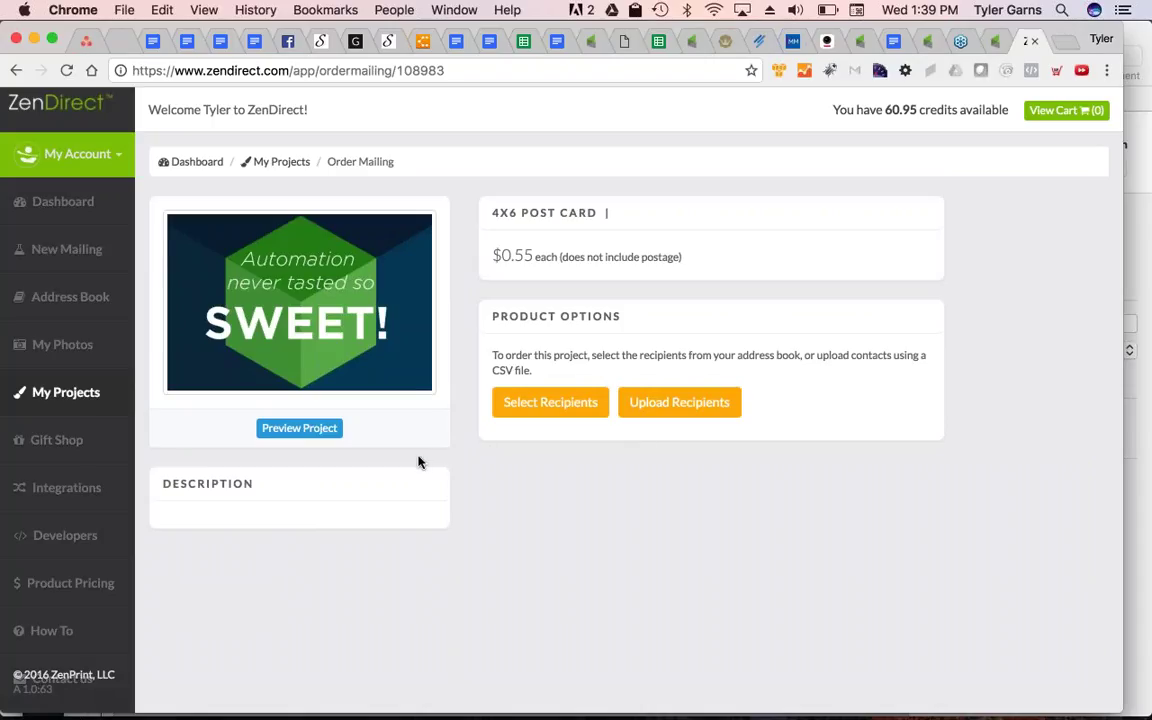
left_click_drag(521, 256, 533, 257)
left_click(516, 256)
Start a new Infusionsoft action under Integrations and name it Referral Gift
left_click(60, 497)
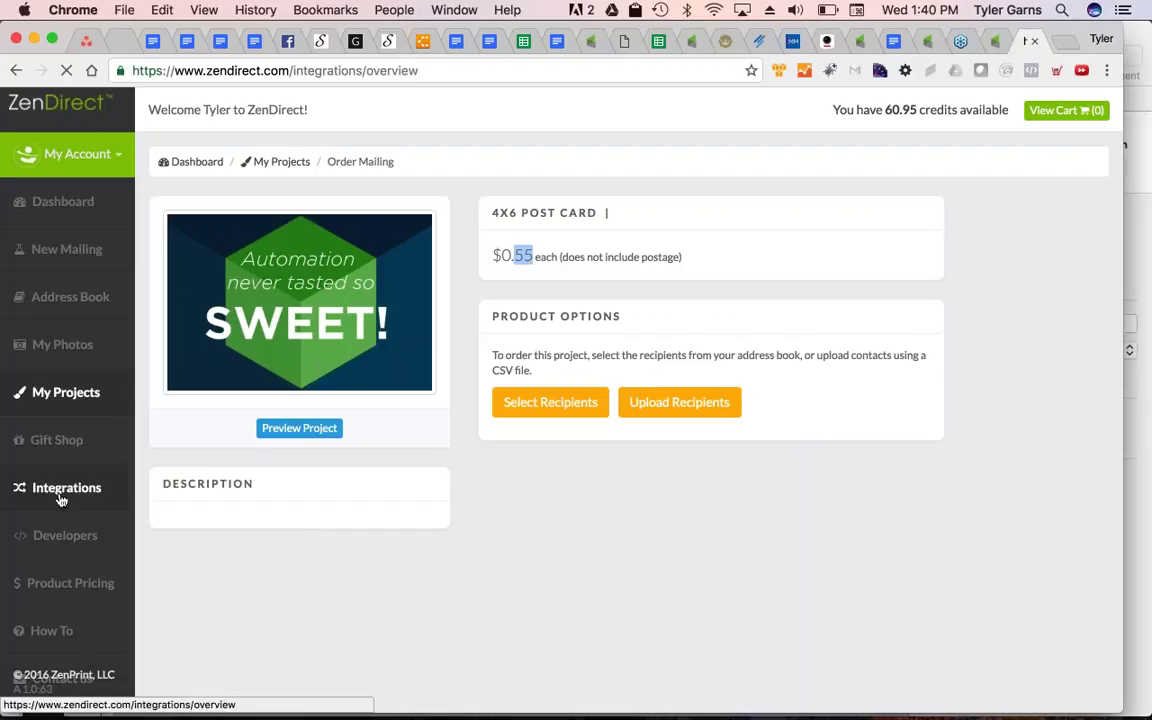
left_click(252, 403)
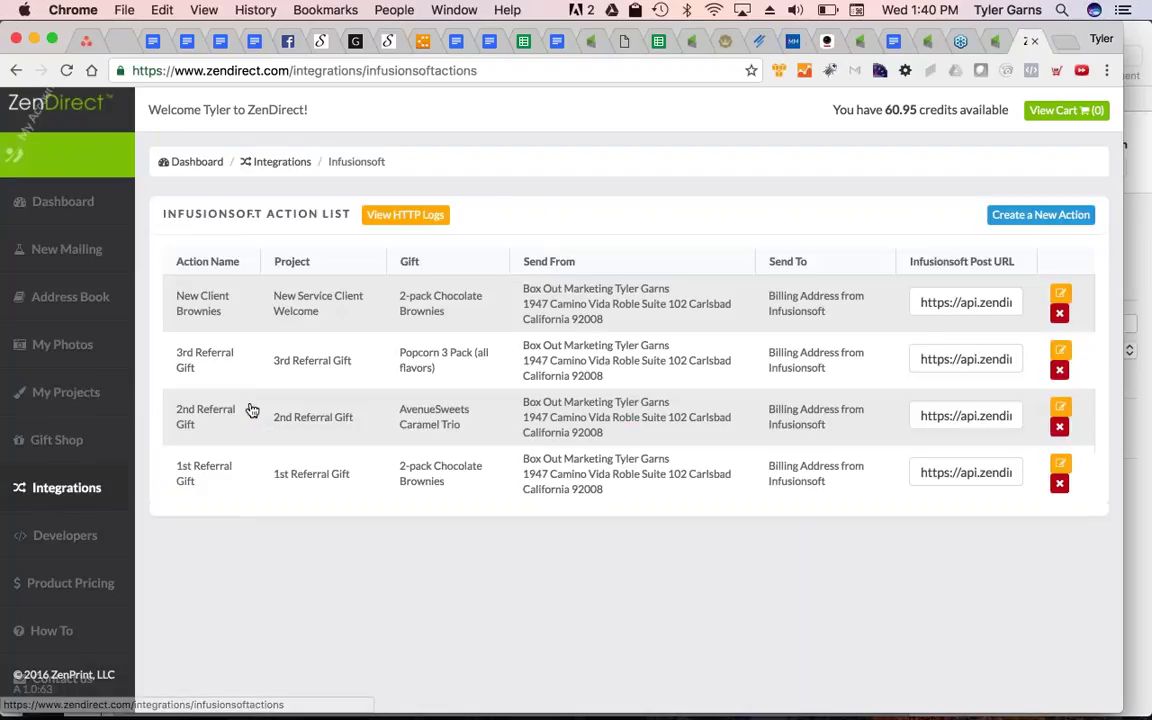
left_click(1037, 216)
left_click(255, 343)
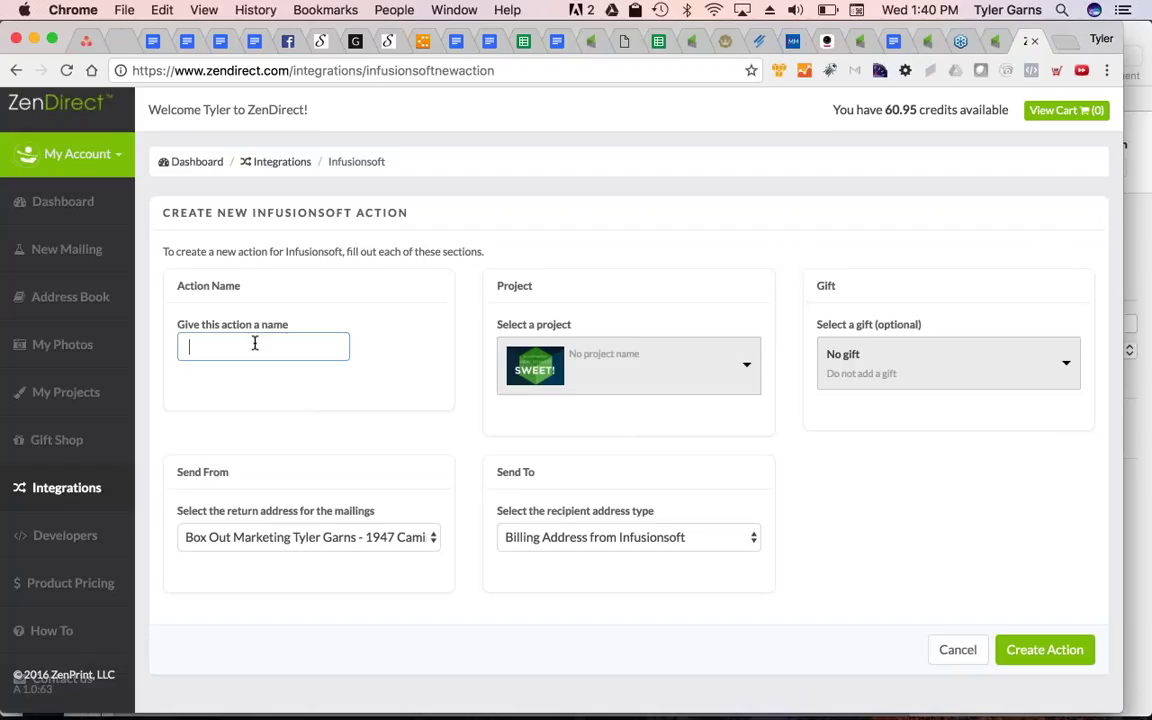
type("Referral Gift")
Leave the project empty, pick the 2-pack Chocolate Brownies gift, and create the action
left_click(668, 366)
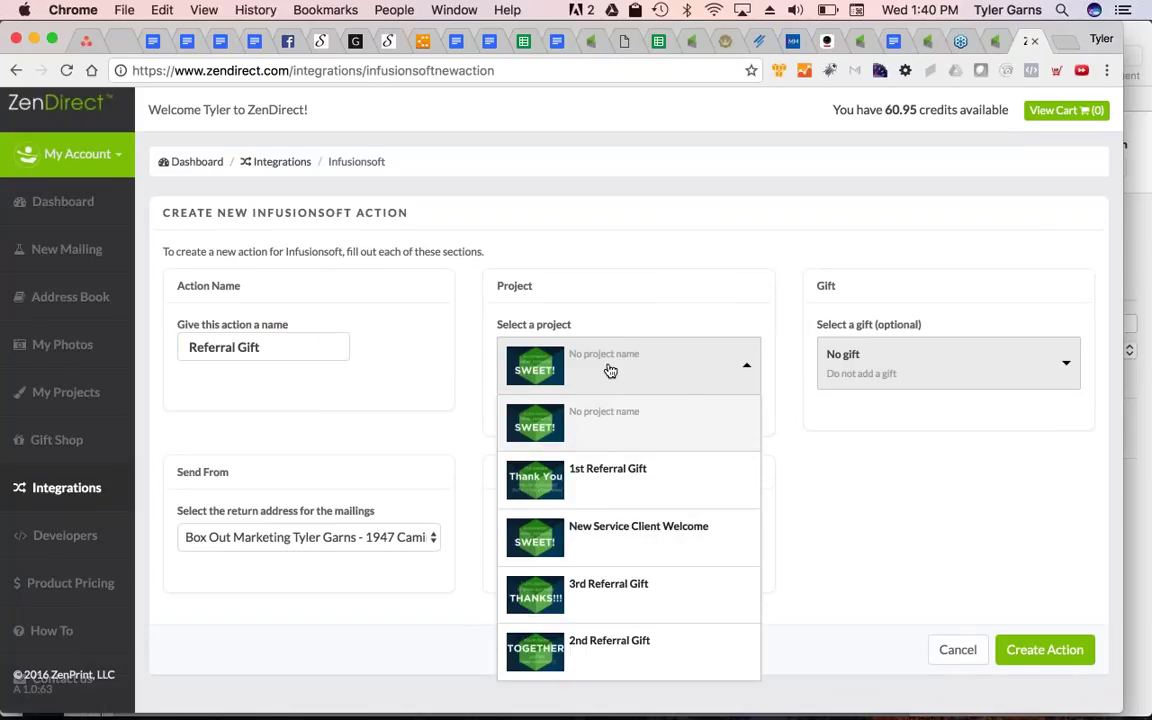
left_click(572, 373)
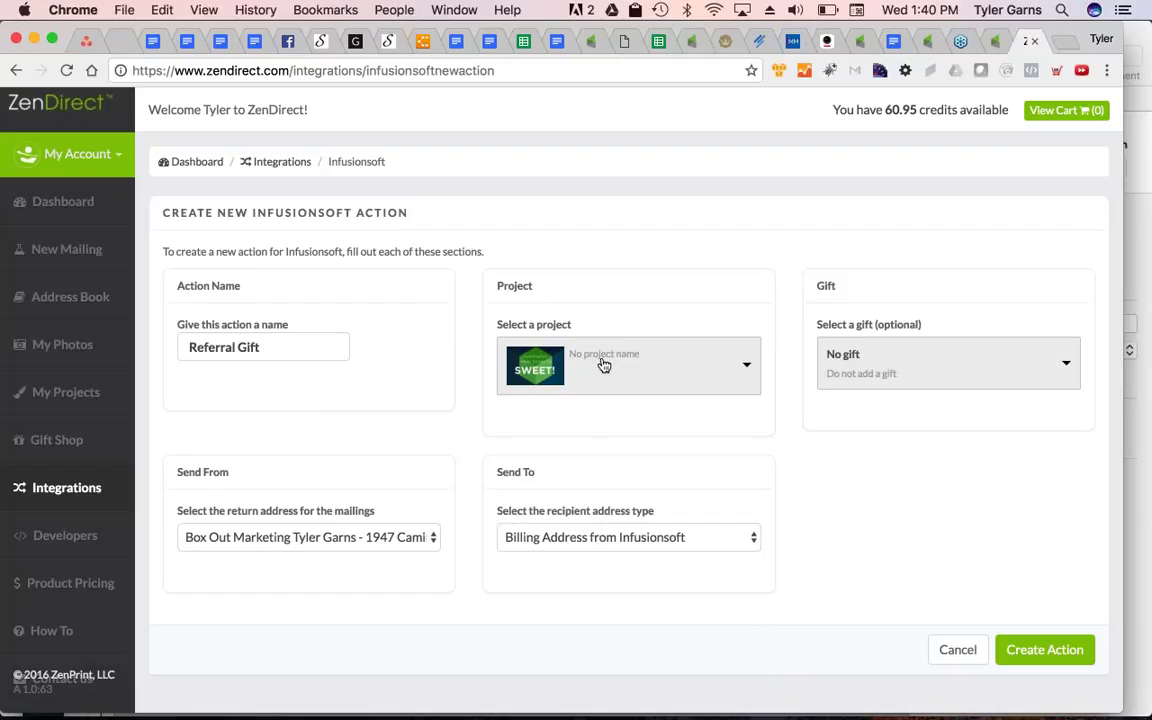
left_click(882, 370)
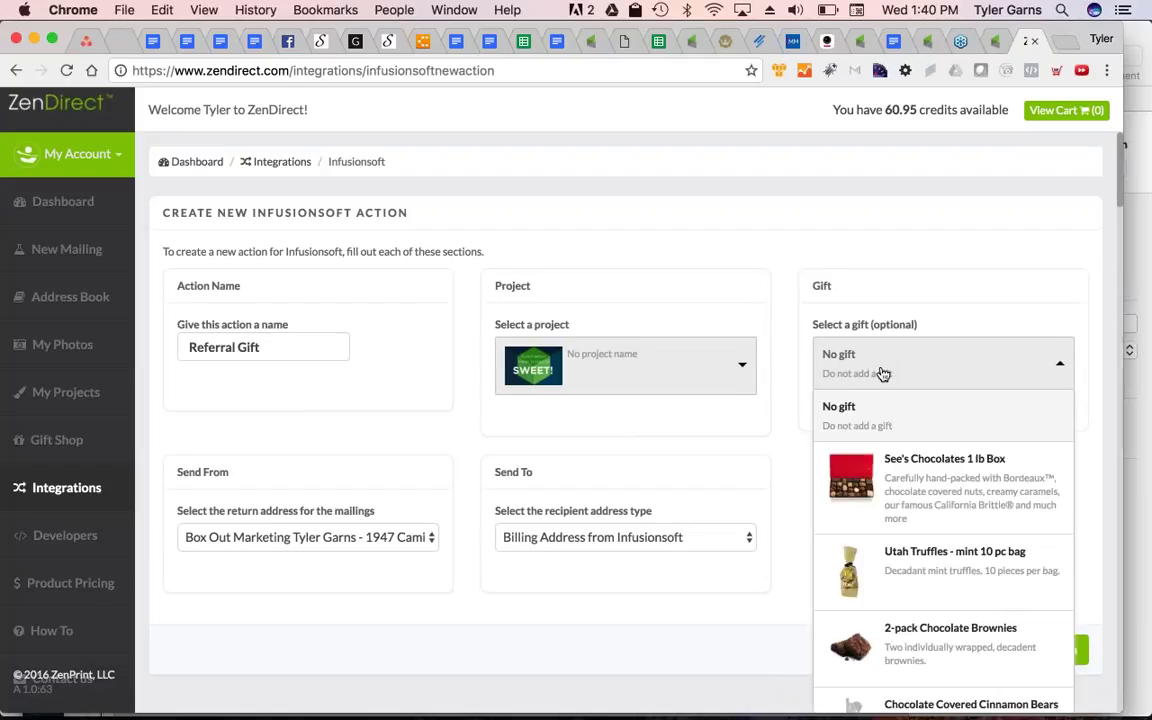
scroll(910, 445, "down", 4)
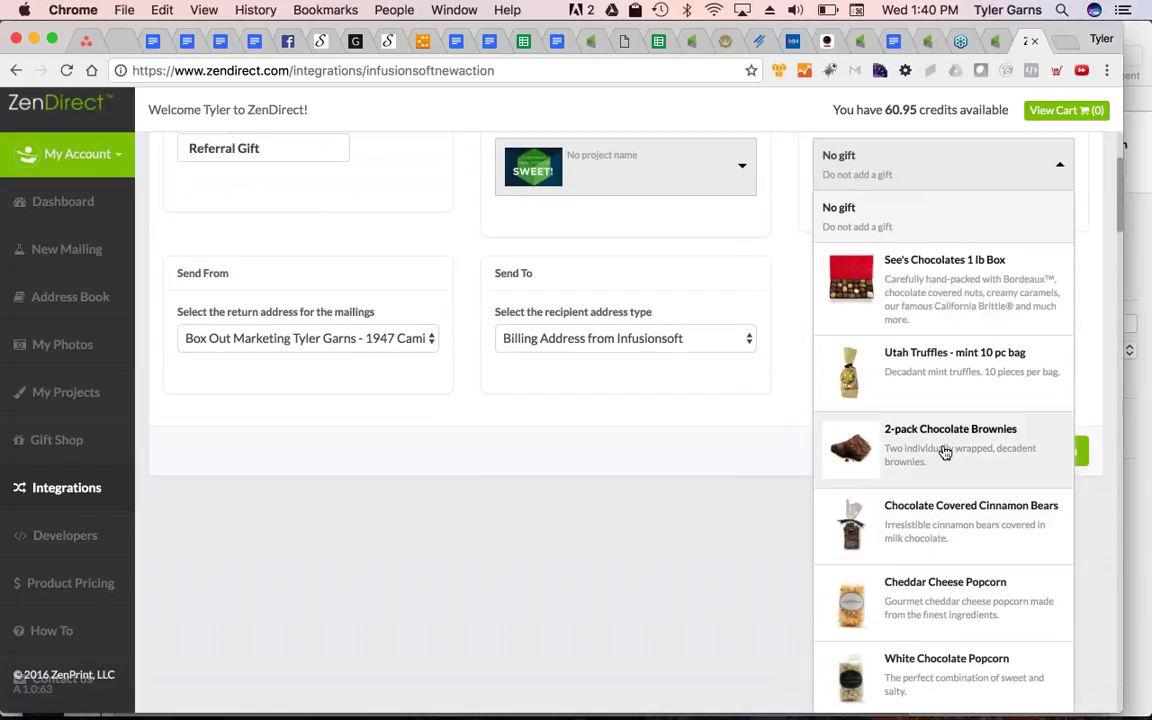
left_click(945, 453)
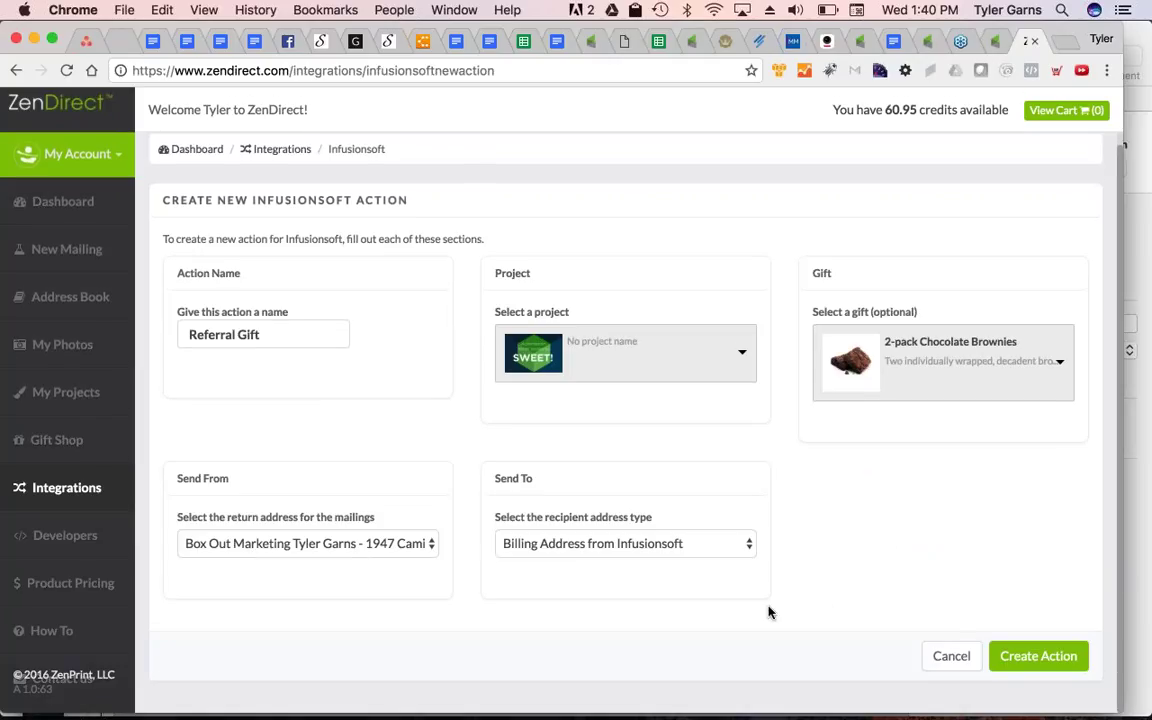
left_click(1038, 656)
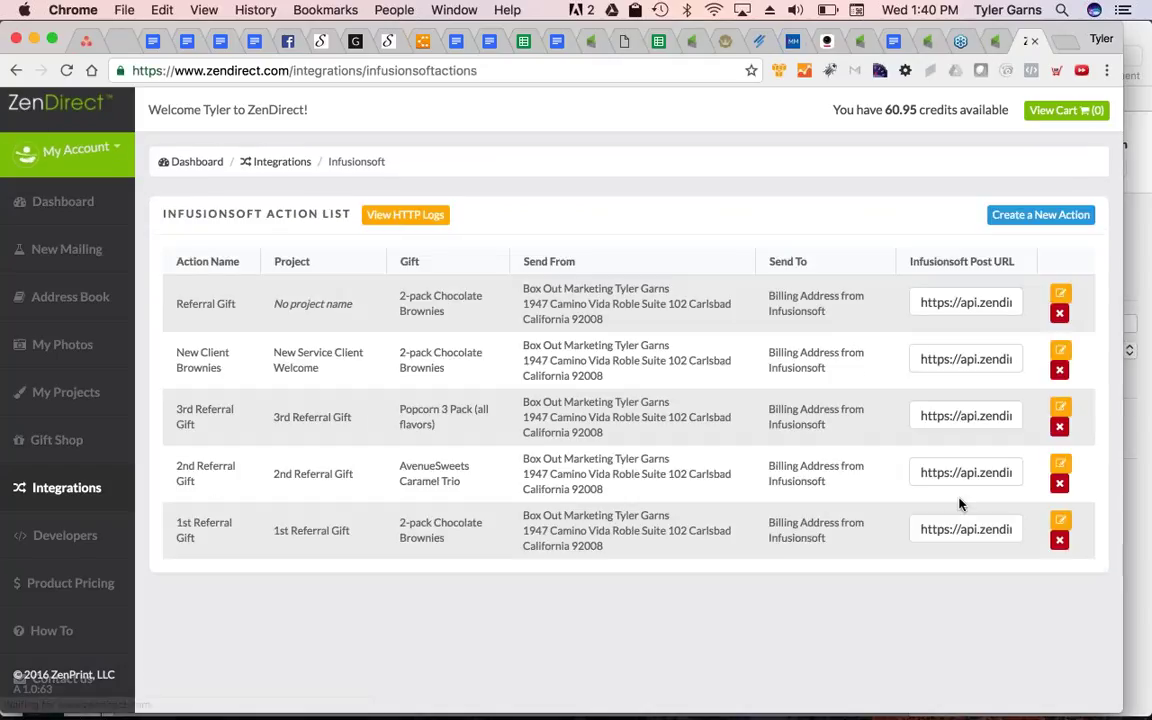
Copy the Referral Gift action's Post URL and switch to the Infusionsoft dashboard
left_click(978, 302)
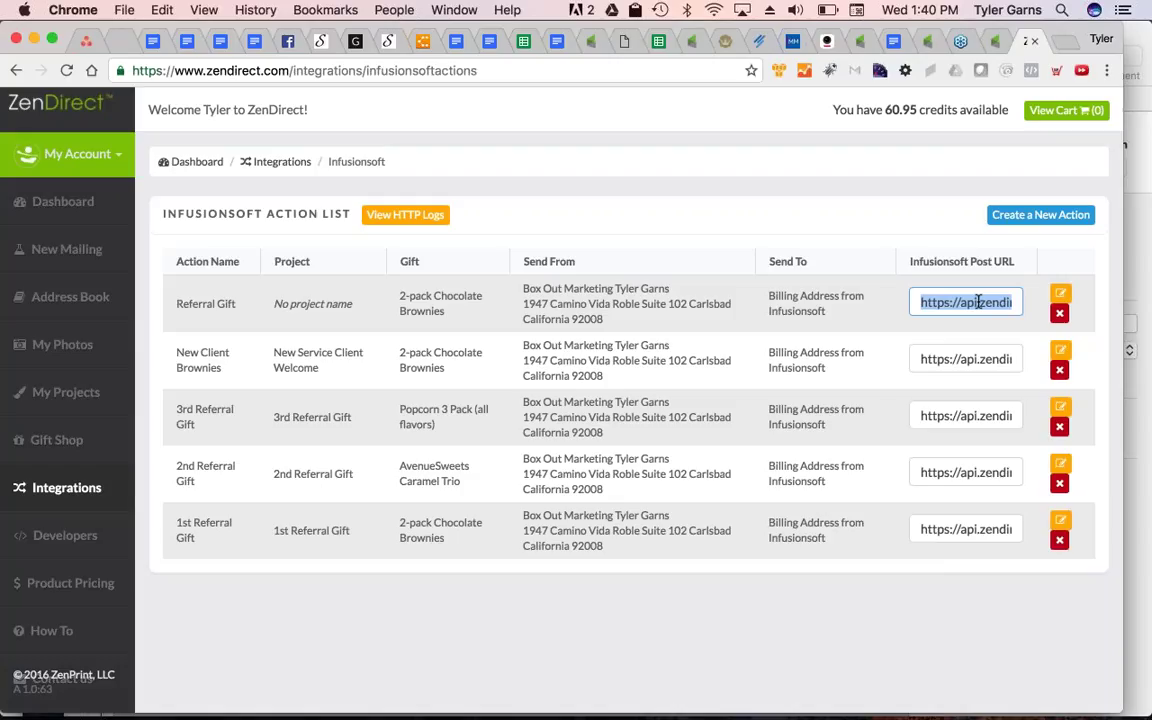
right_click(966, 302)
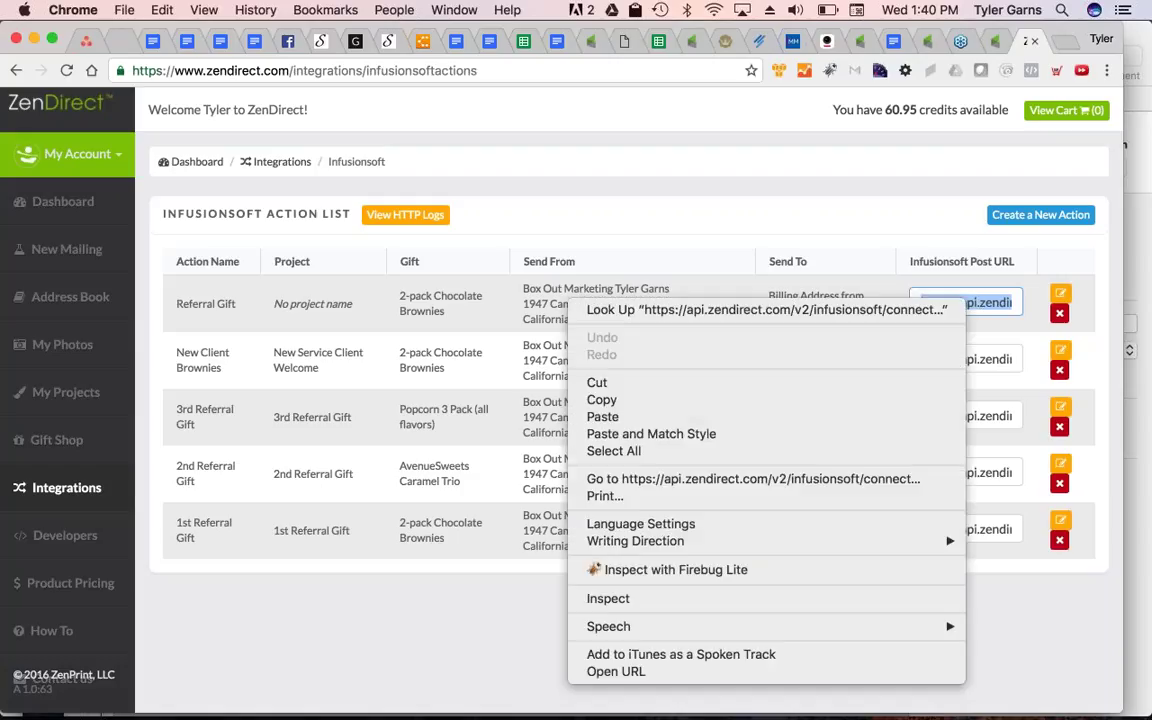
left_click(698, 400)
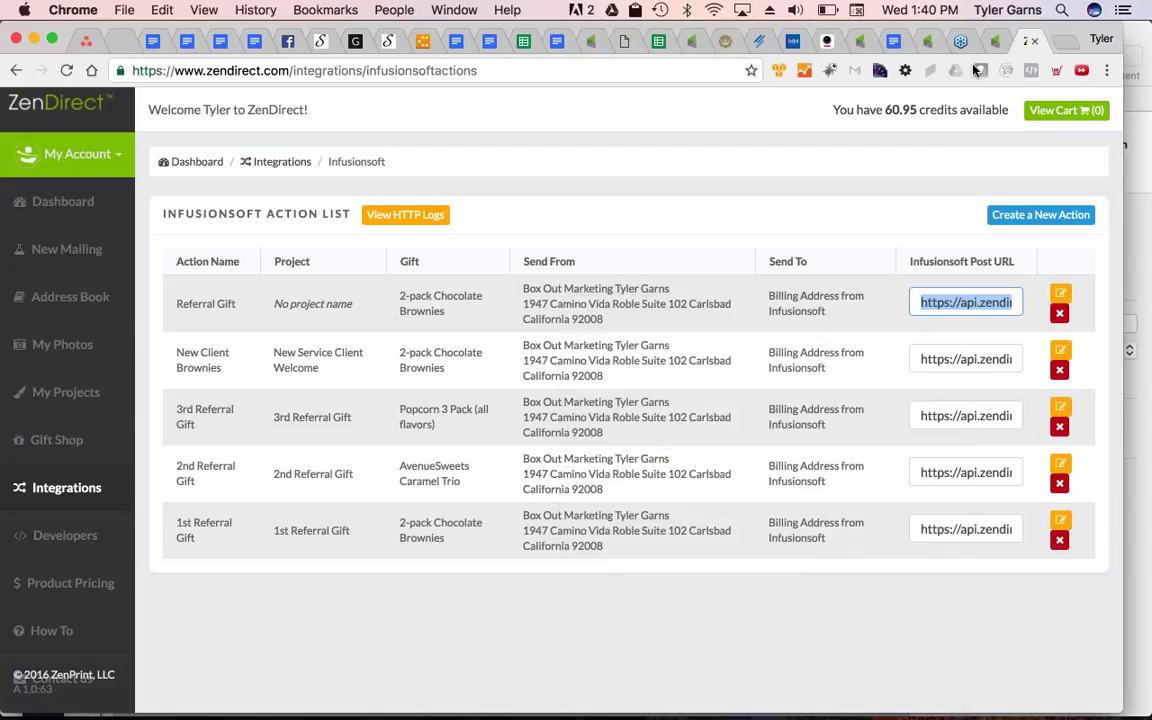
left_click(995, 41)
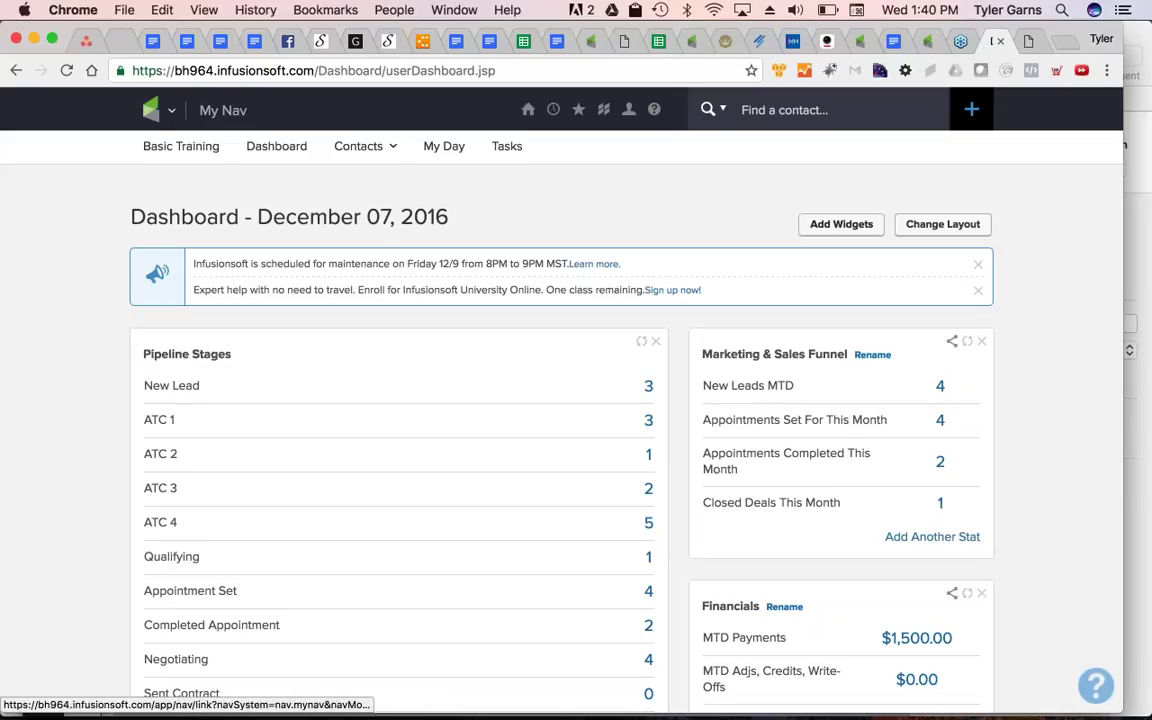
In Campaign Builder, create a campaign named 'Stage 7: Referral Gift Campaign'
left_click(162, 110)
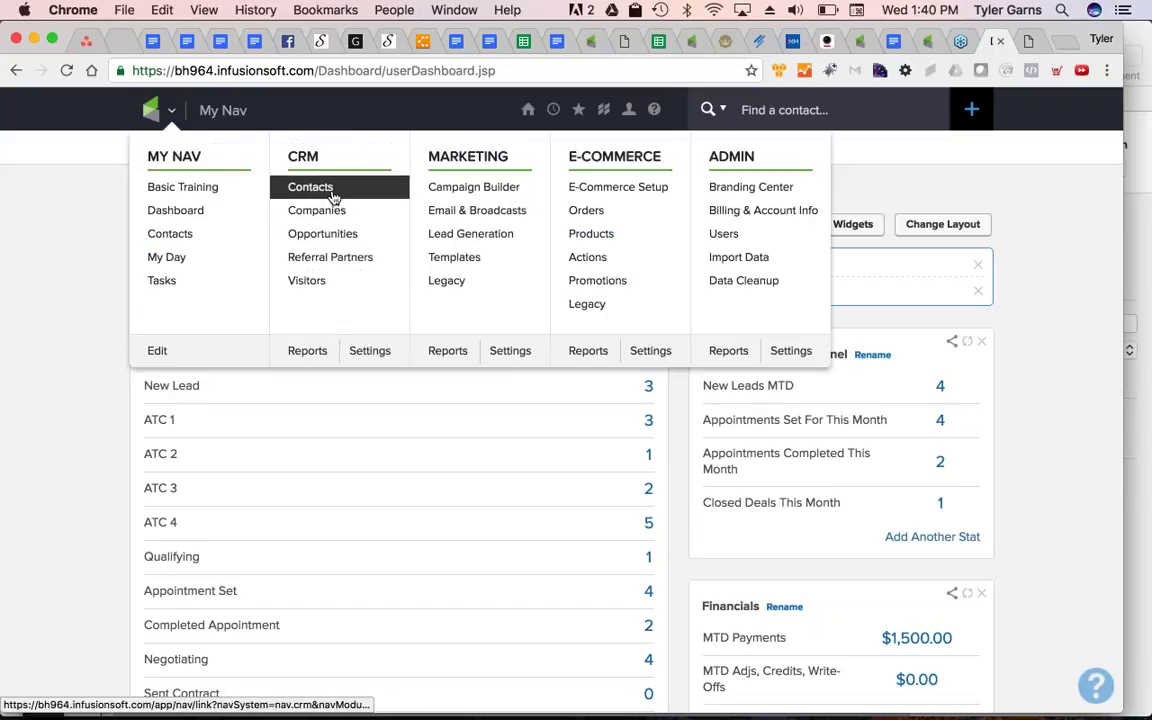
left_click(472, 187)
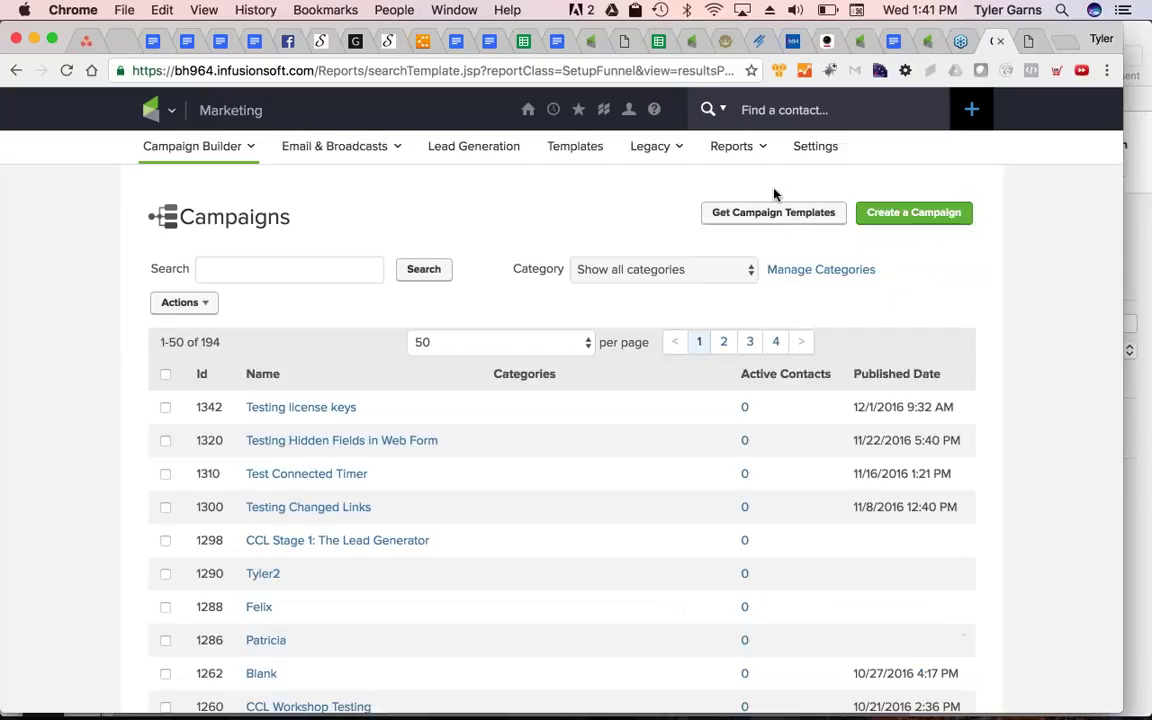
left_click(912, 213)
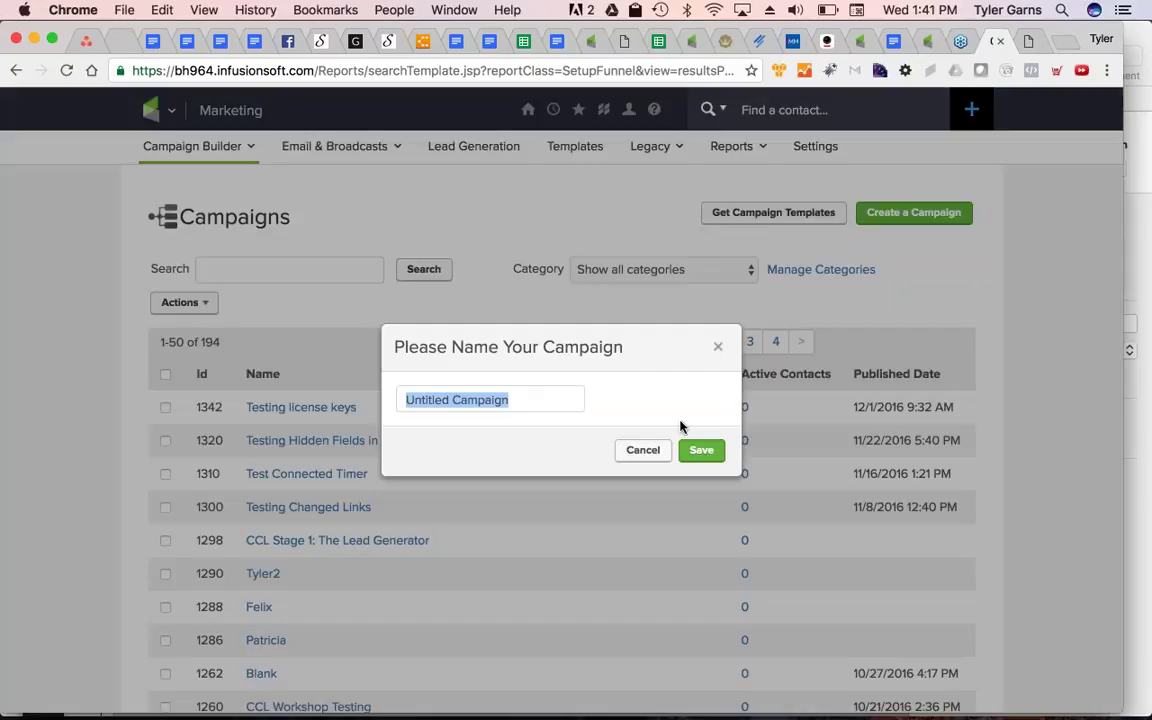
type("Referral Ca")
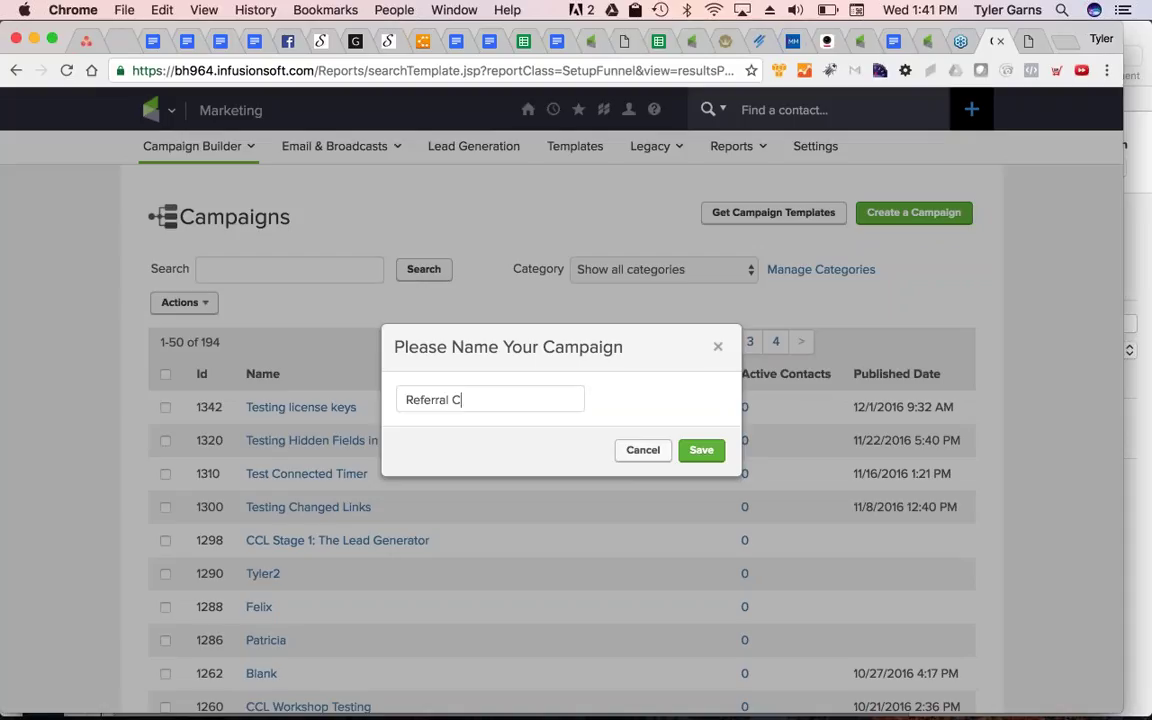
key("BackSpace")
key("BackSpace")
type("Gift Campaign")
key("super+Left")
type("Stage 7:")
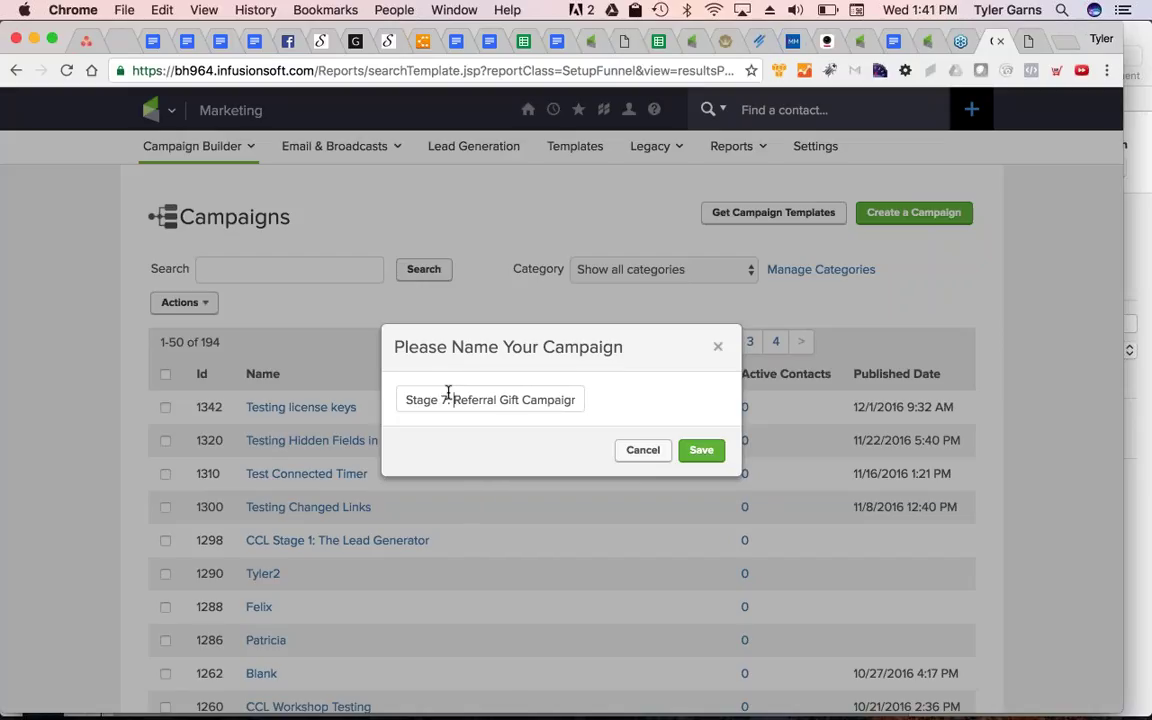
key("Return")
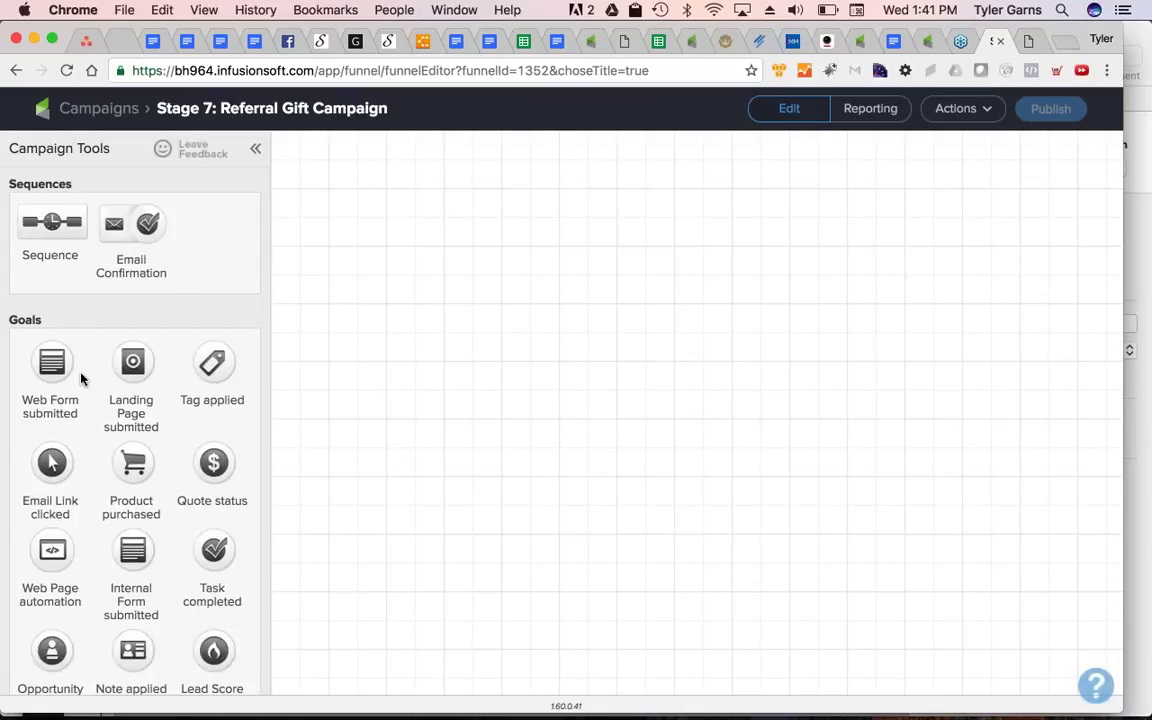
Add a tag goal named 'Tagged for giving a referral' and connect it to a new sequence
left_click_drag(211, 366, 528, 275)
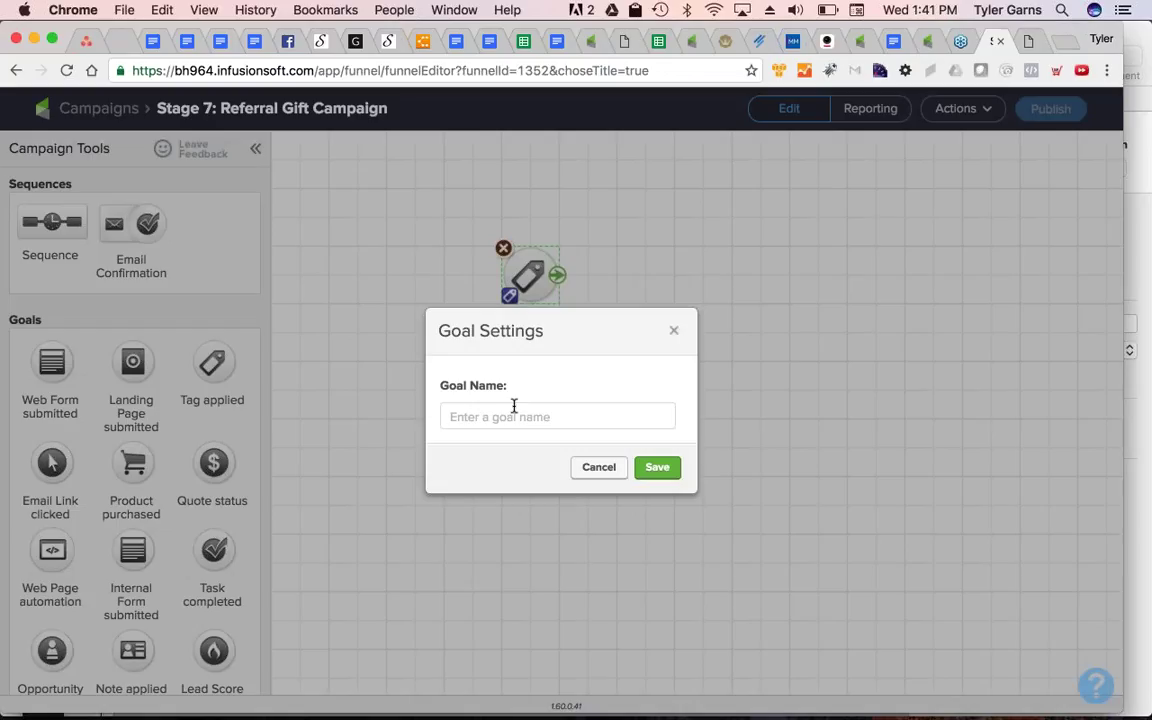
left_click(477, 421)
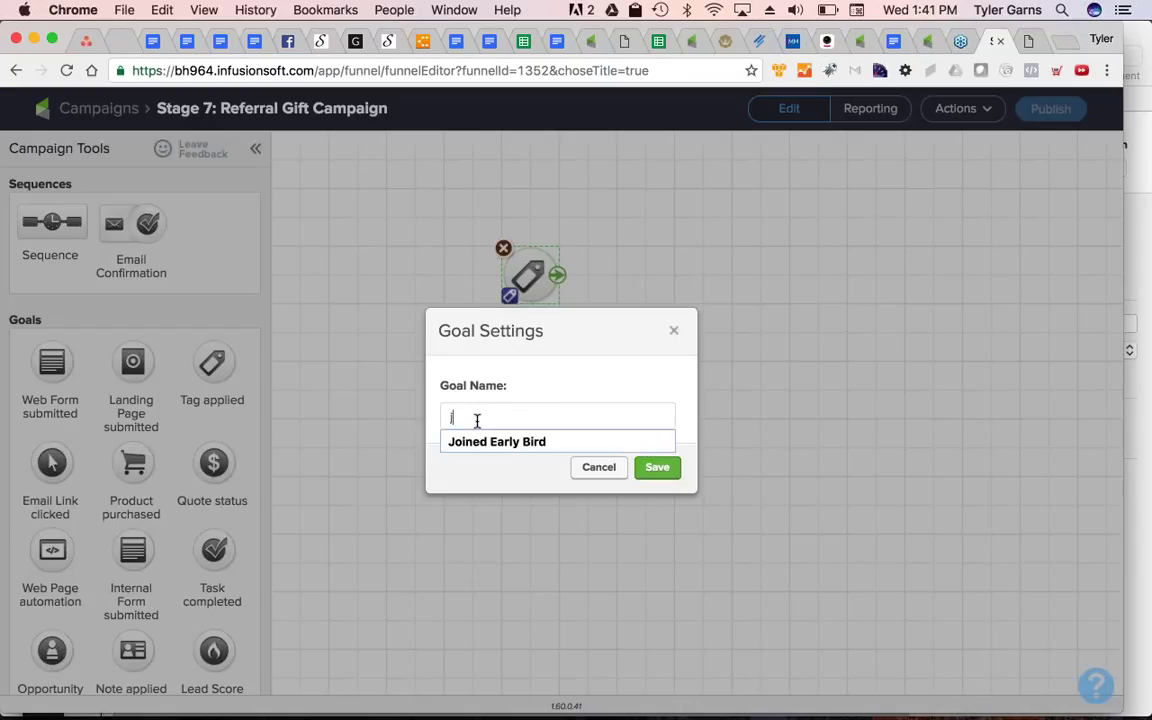
type("Tagged")
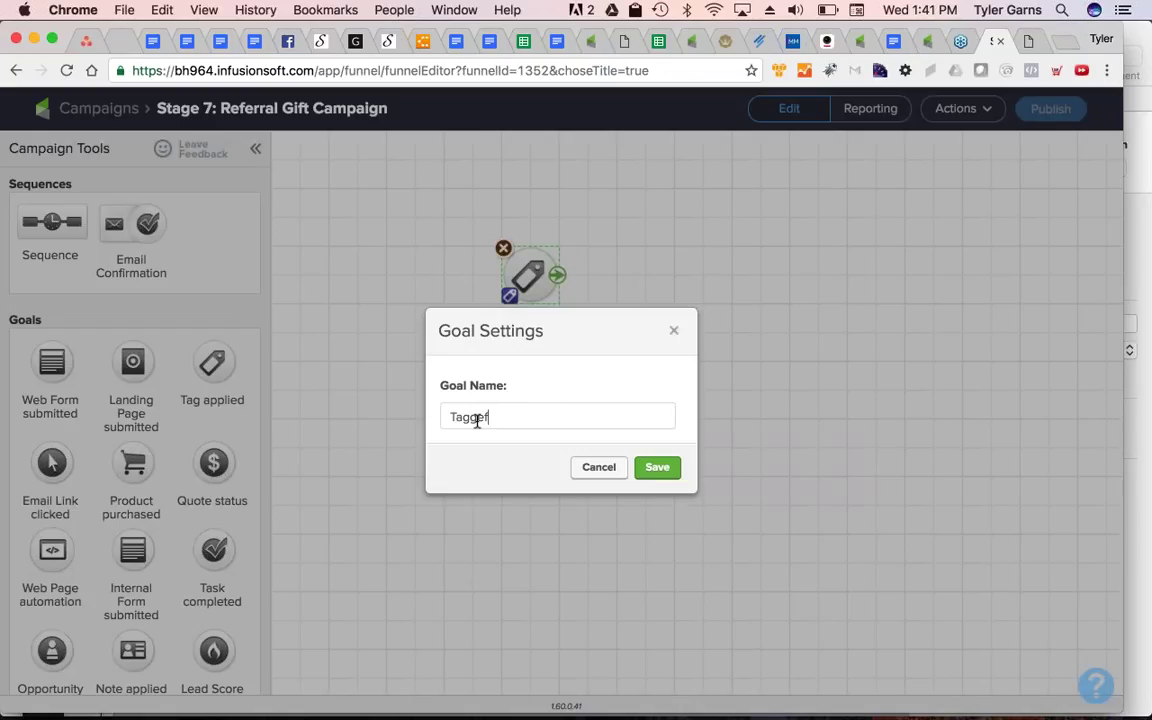
type(" for giving a referral")
key("Return")
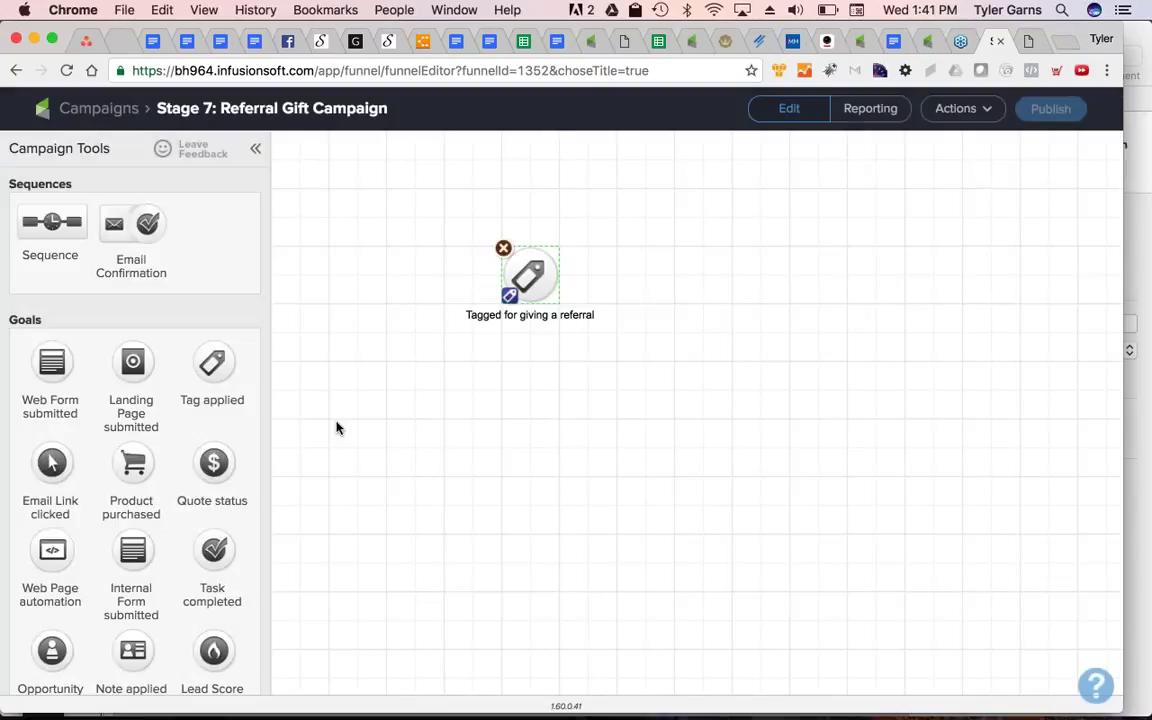
left_click_drag(52, 222, 657, 268)
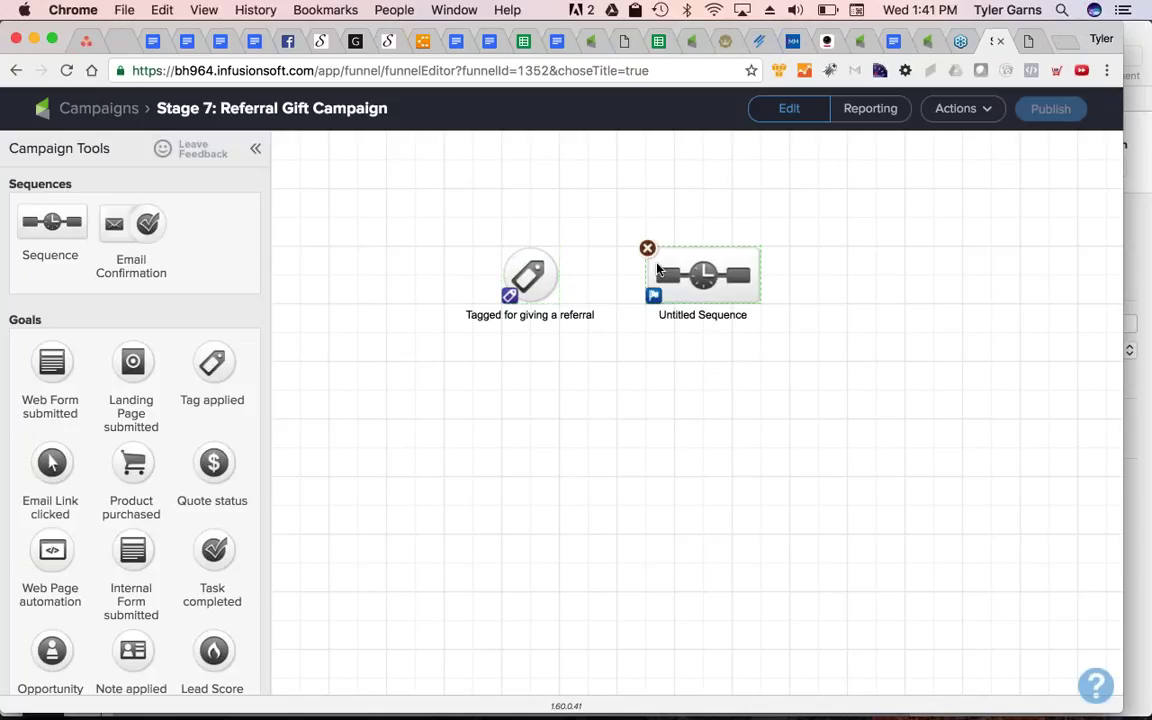
left_click(510, 266)
left_click_drag(557, 274, 700, 275)
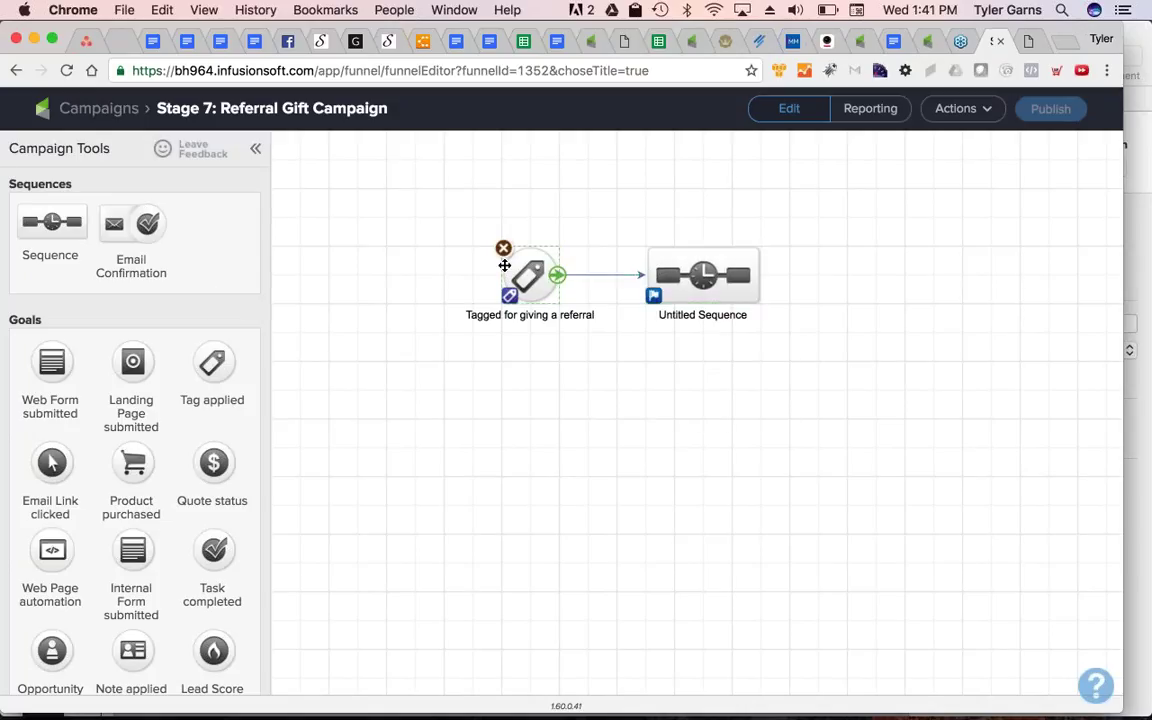
Trigger the goal on a new 'Trigger - Referral Gift Campaign - Start' tag in the Trigger category
double_click(505, 265)
left_click(560, 398)
type("T")
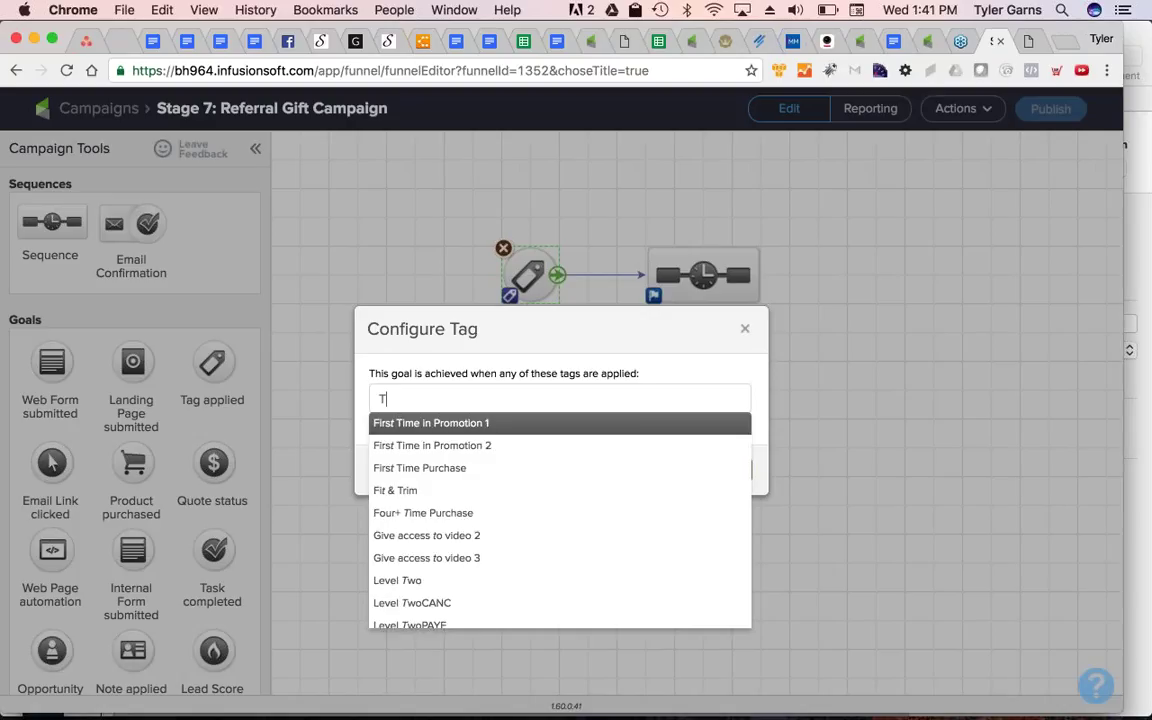
type("rigger -")
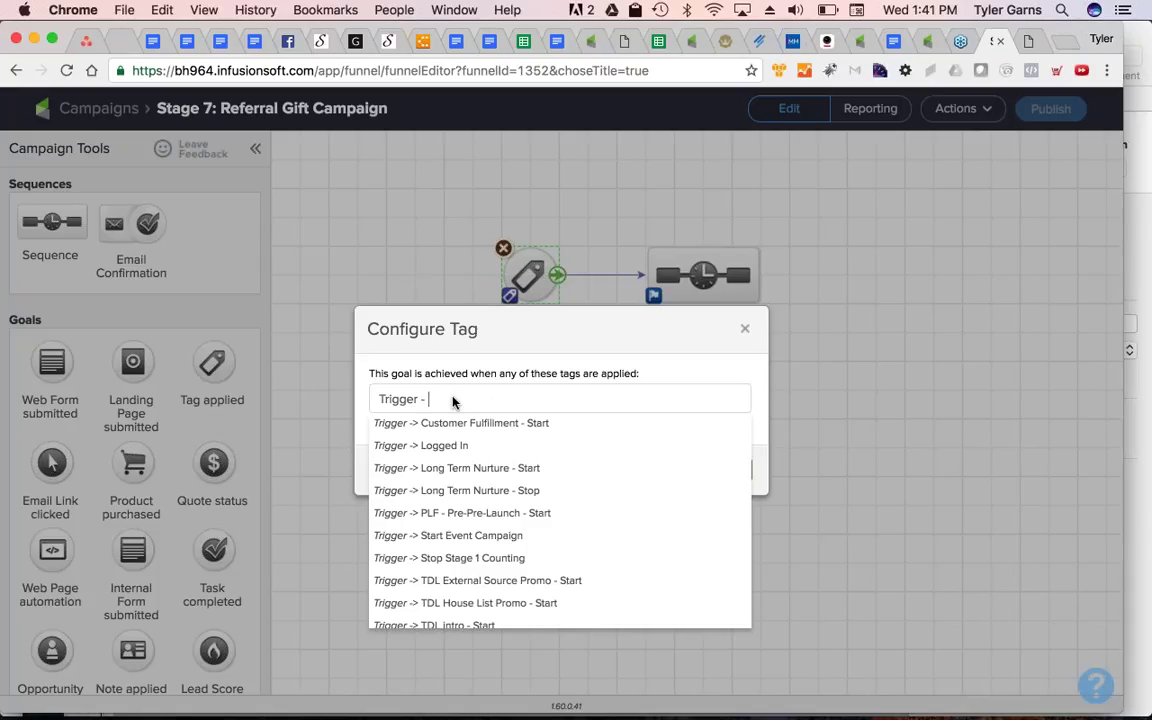
key("super+a")
key("BackSpace")
type("Trigger - ")
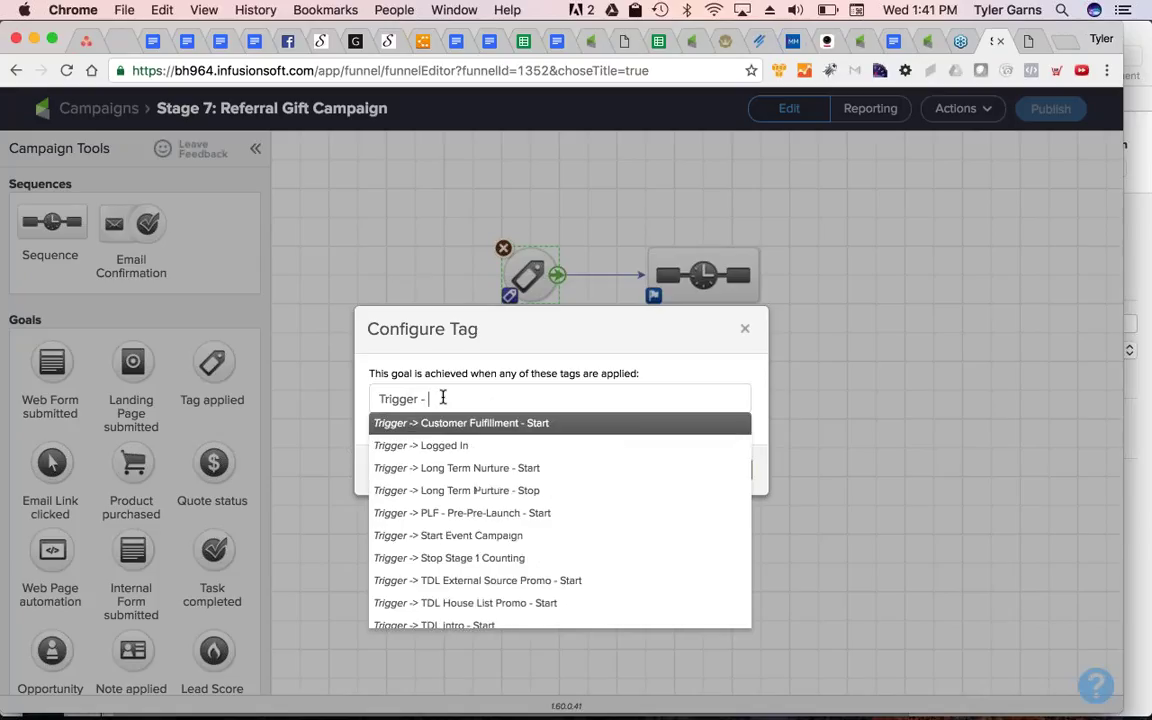
type("Ref")
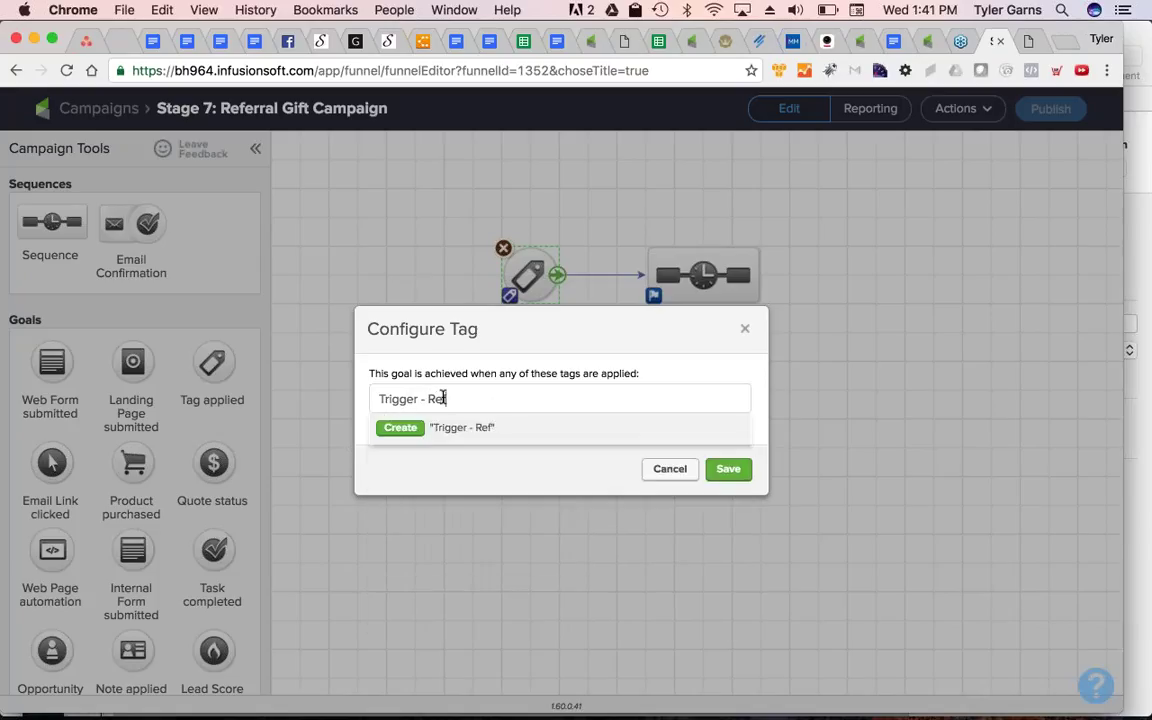
type("erral Gift Campaign - Start")
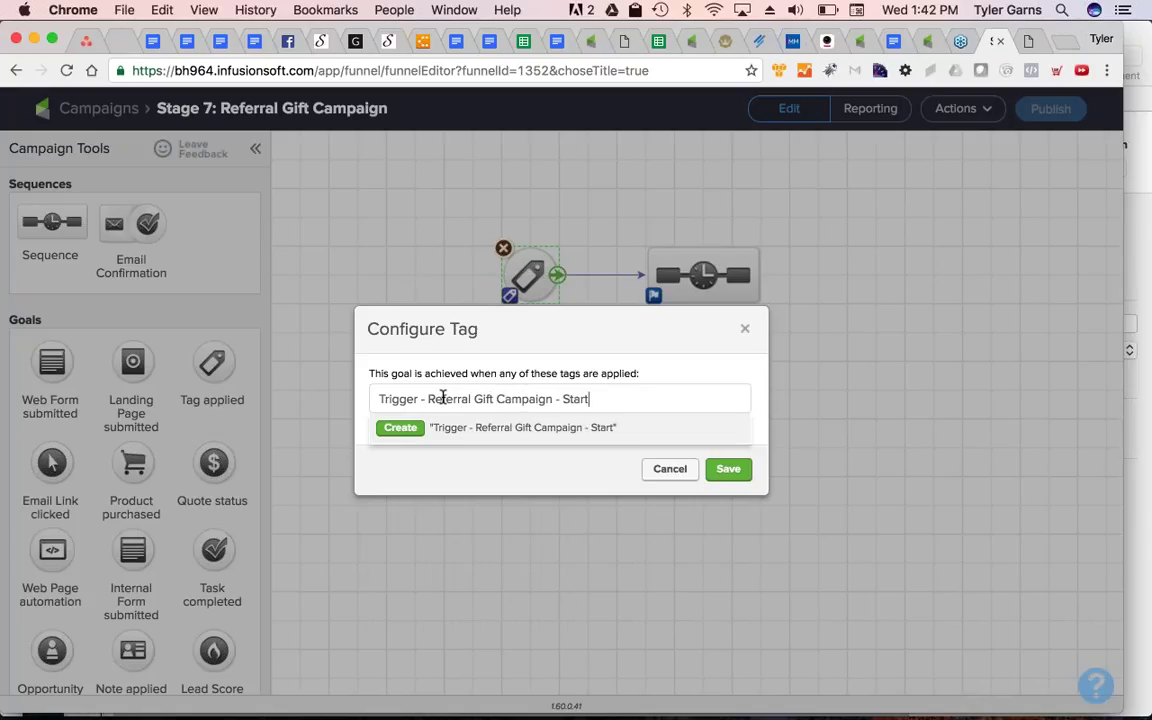
left_click(398, 428)
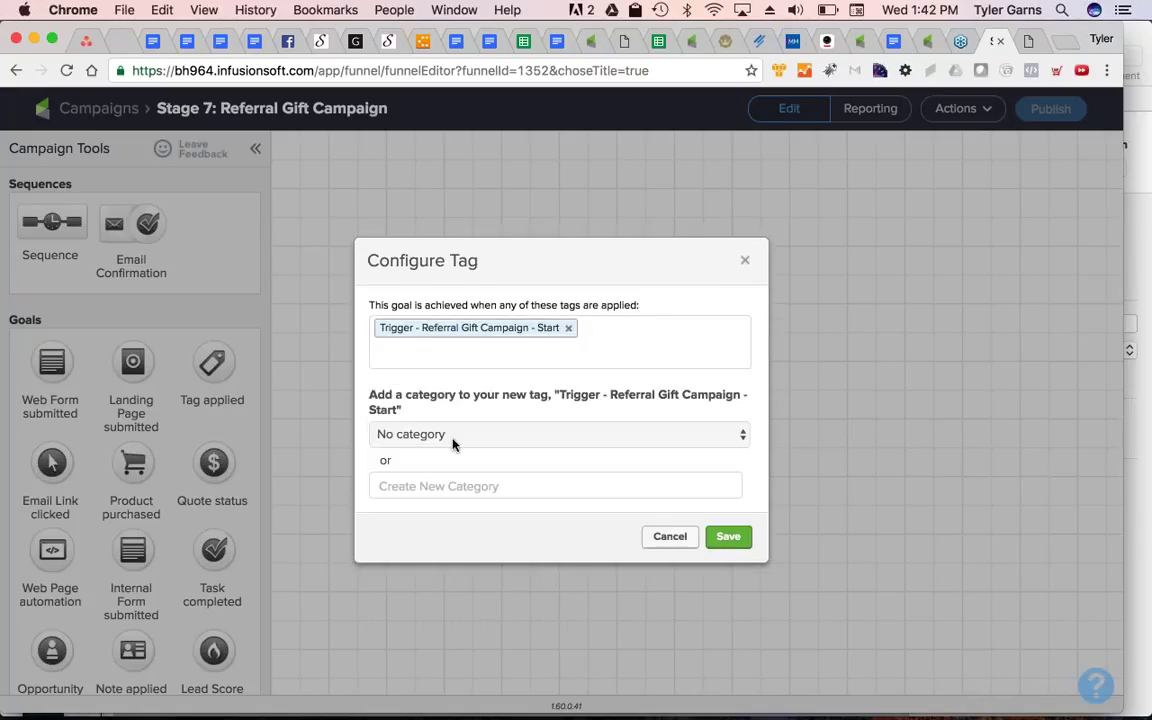
left_click(453, 438)
key("Return")
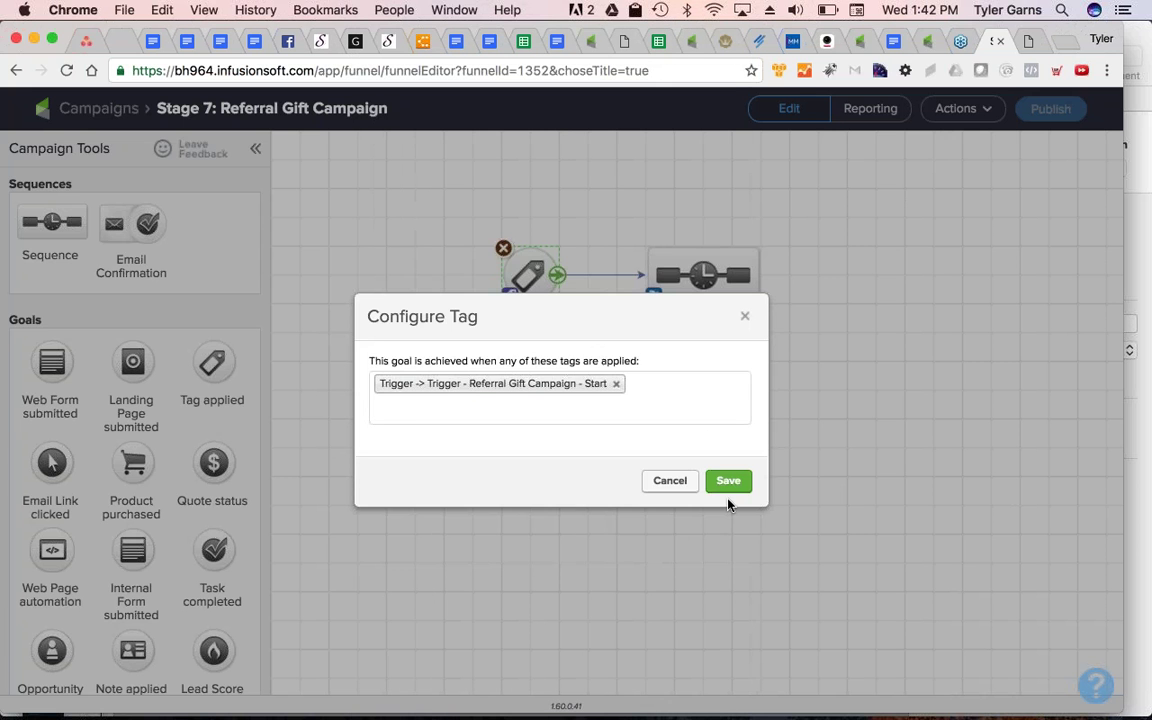
left_click(729, 481)
double_click(704, 299)
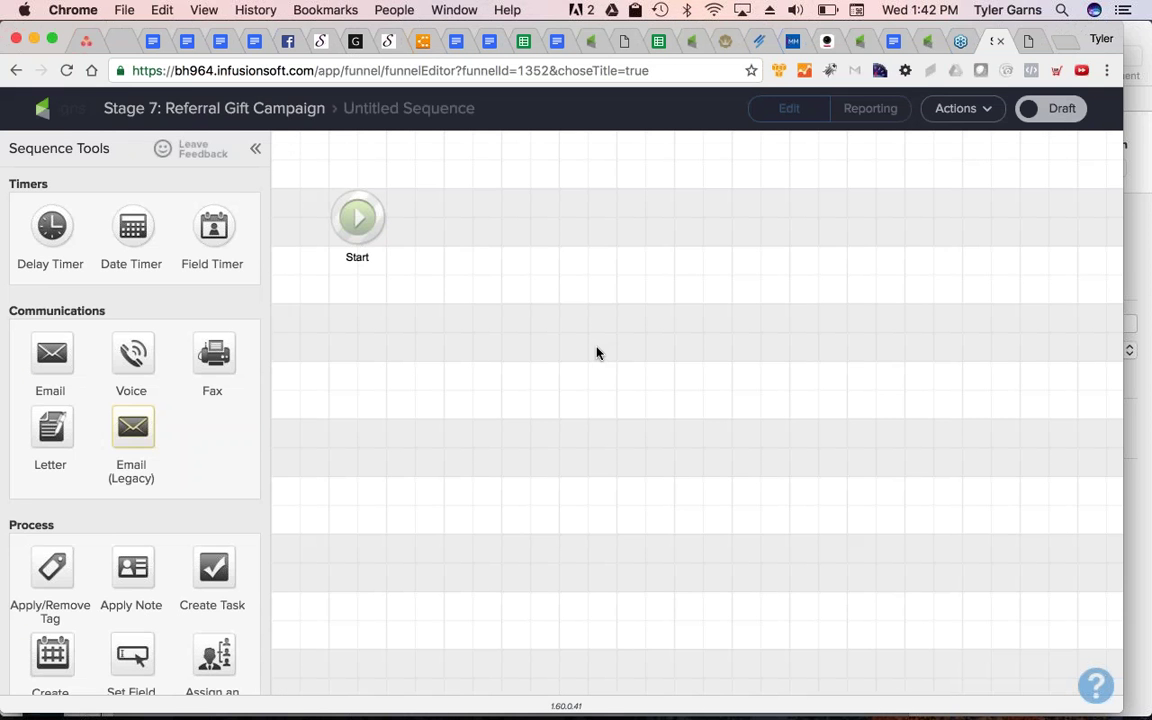
Add a sequence step that removes the 'Trigger - Referral Gift Campaign - Start' tag
left_click_drag(52, 567, 455, 220)
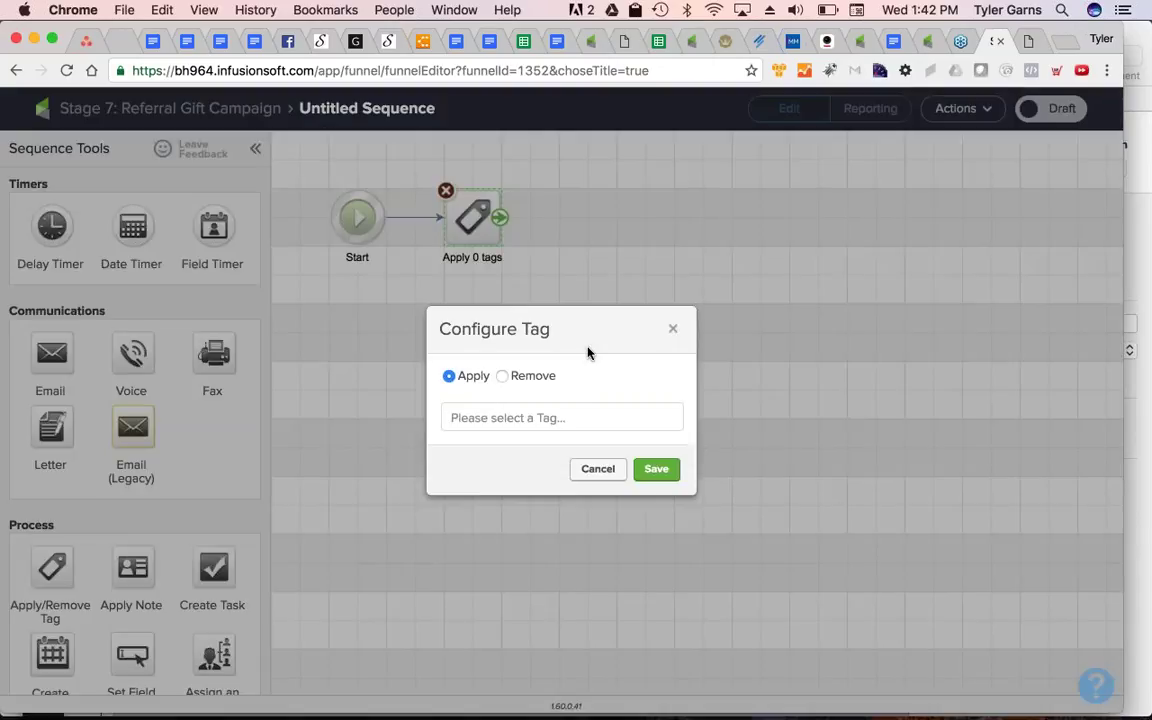
left_click(502, 375)
left_click(560, 417)
type("referr")
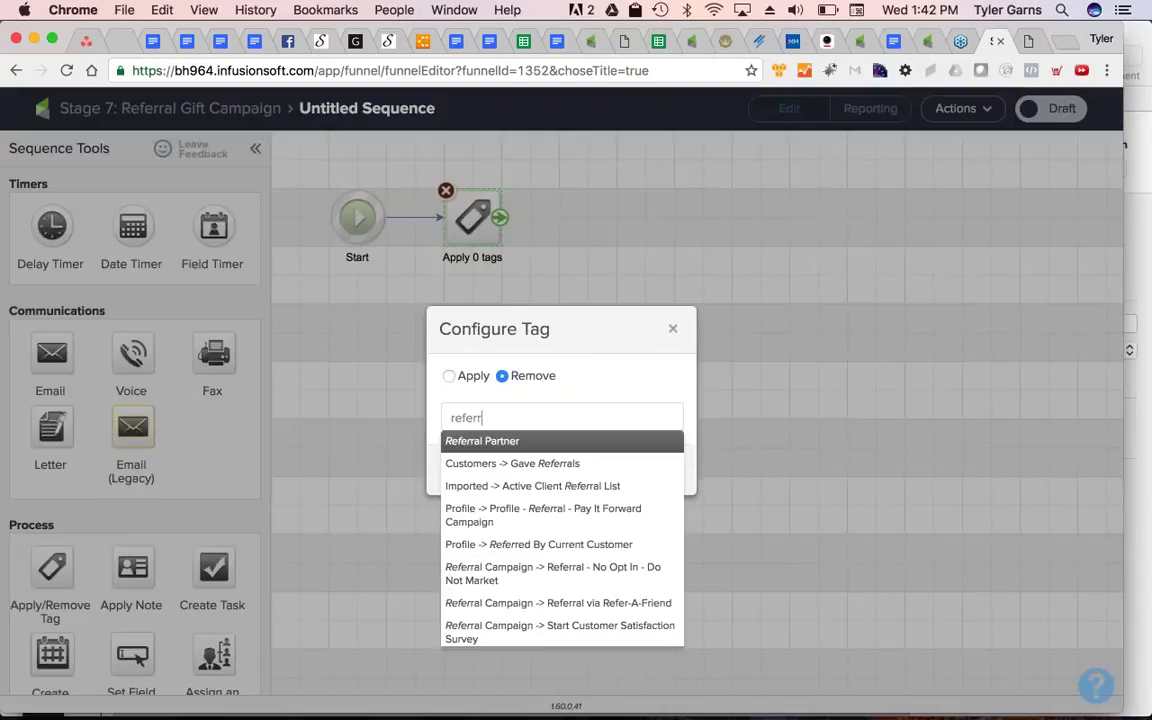
type("al")
scroll(560, 560, "down", 3)
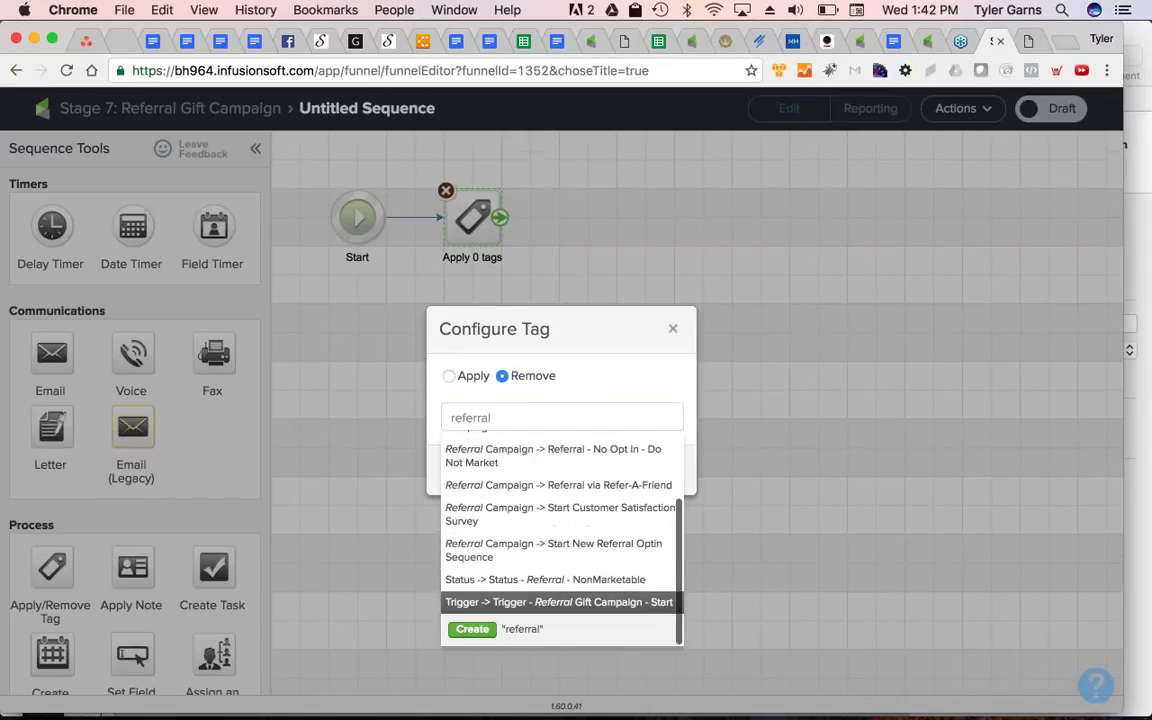
left_click(560, 601)
left_click(656, 486)
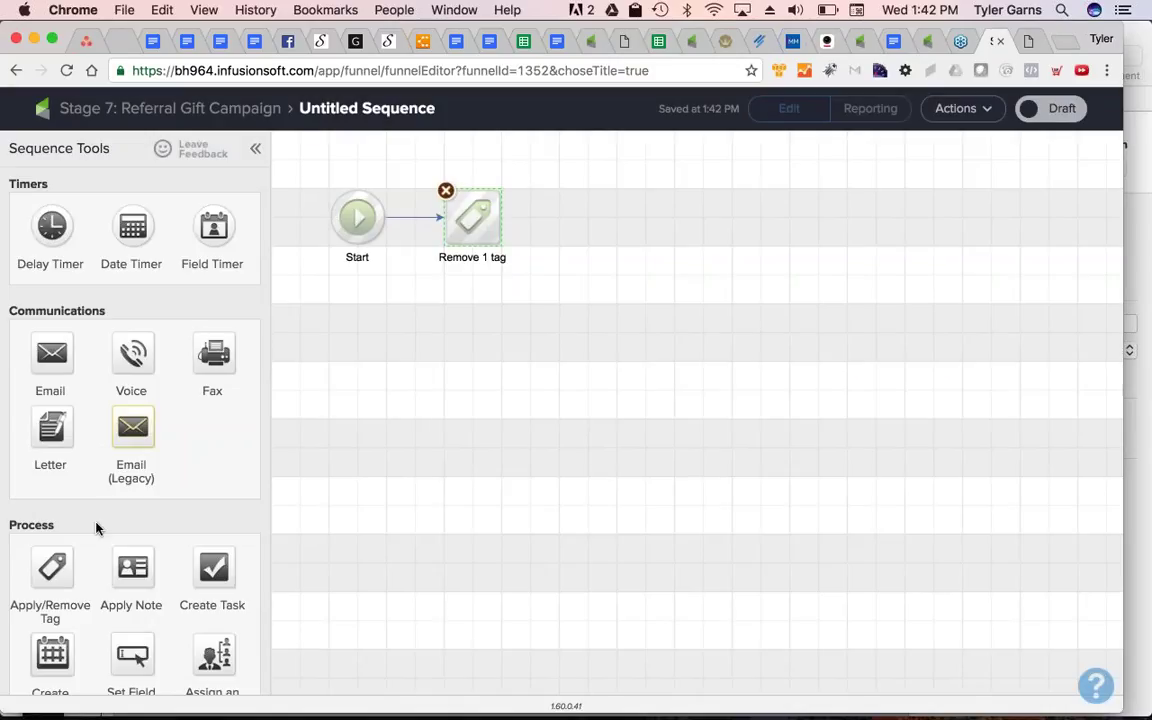
Add a step applying a new uncategorised 'Activity - Referral Gift Campaign - Gave Referral' tag
left_click_drag(52, 568, 578, 203)
left_click(553, 408)
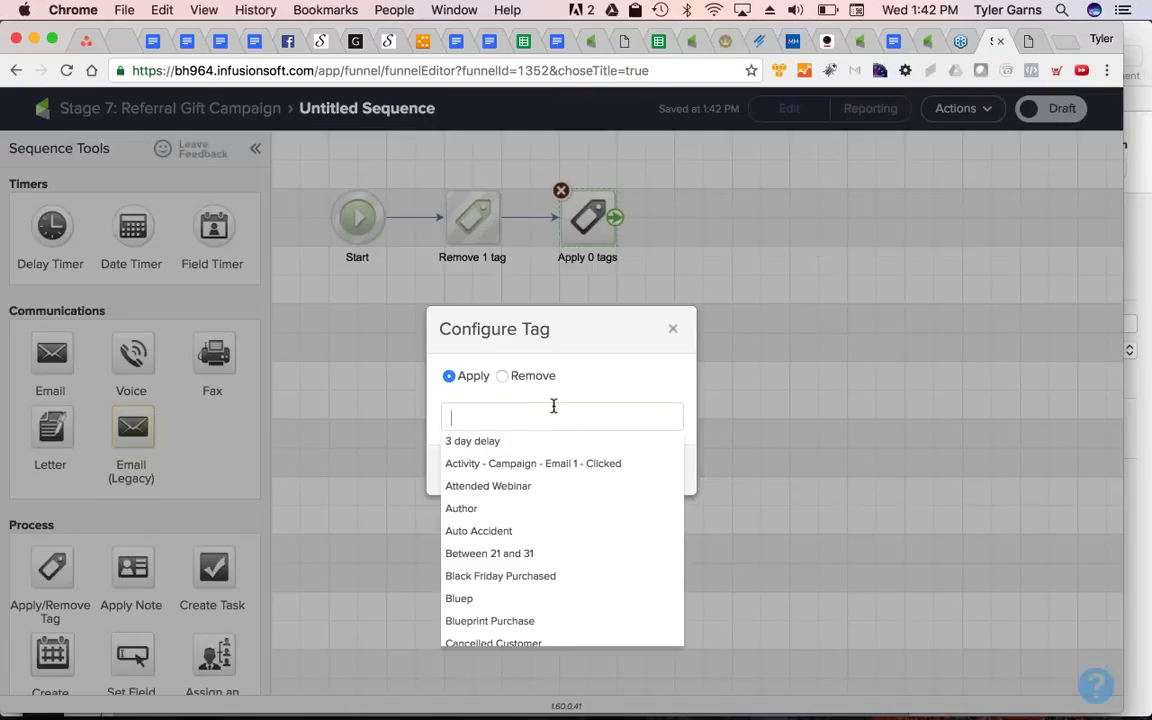
type("Activity - ")
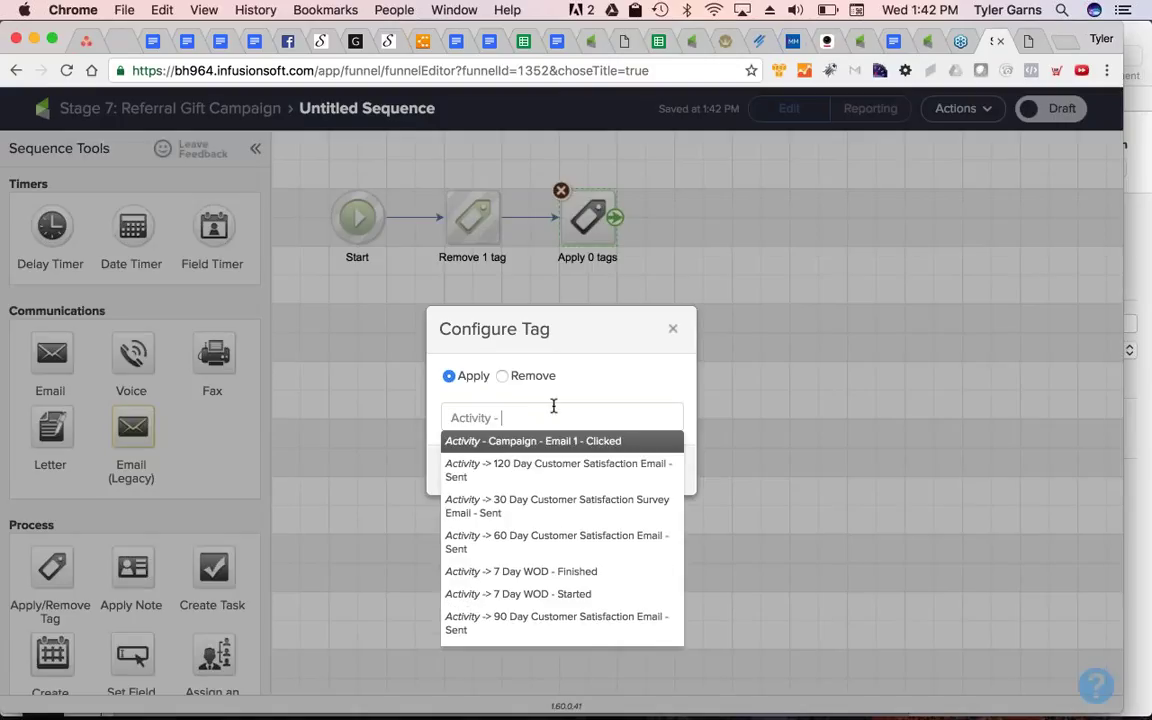
type("Referral Gift C")
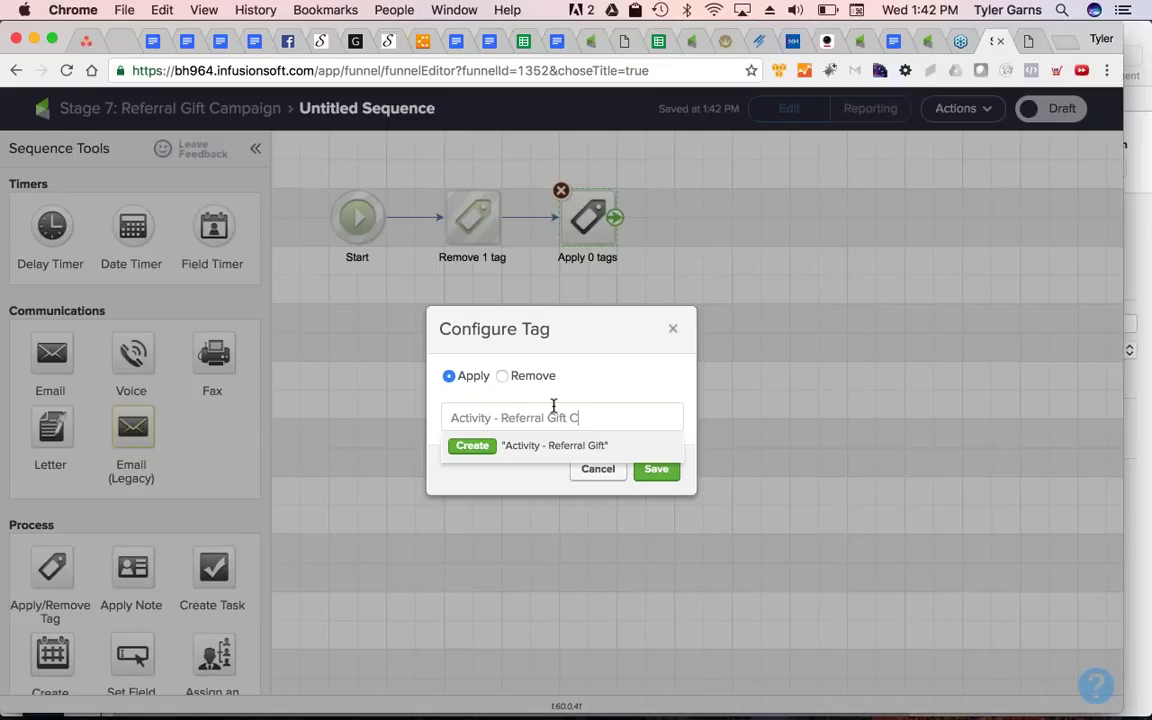
type("ampaign - Gave R")
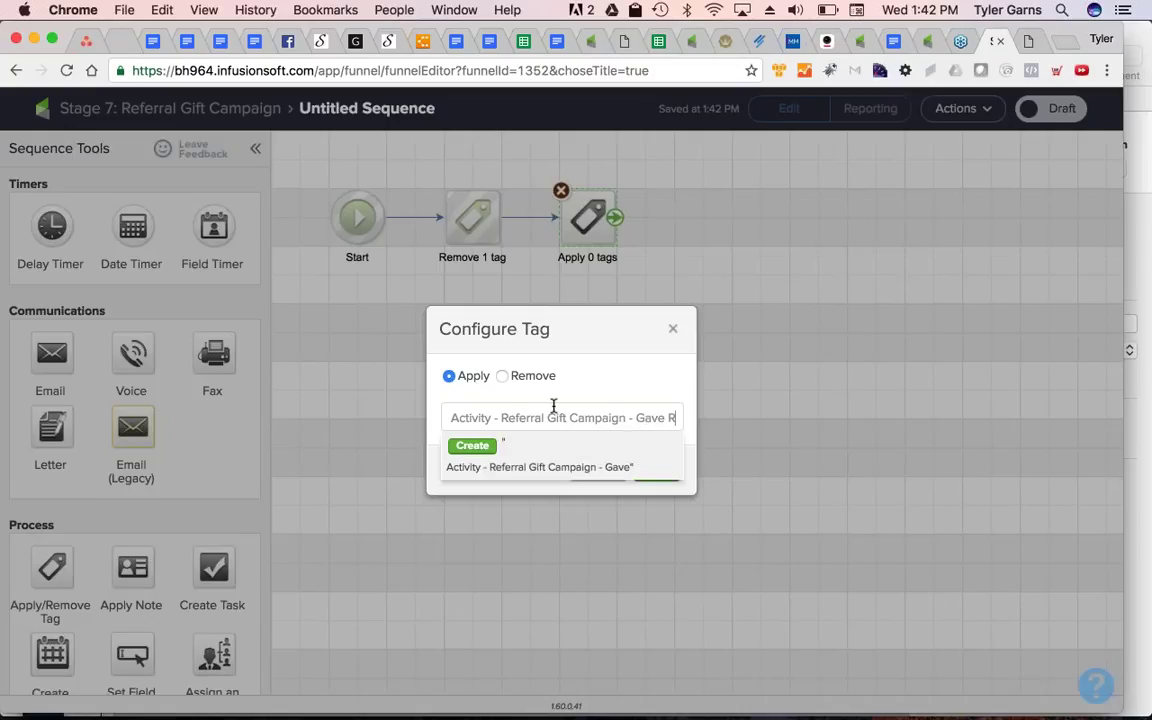
type("eferral")
key("Return")
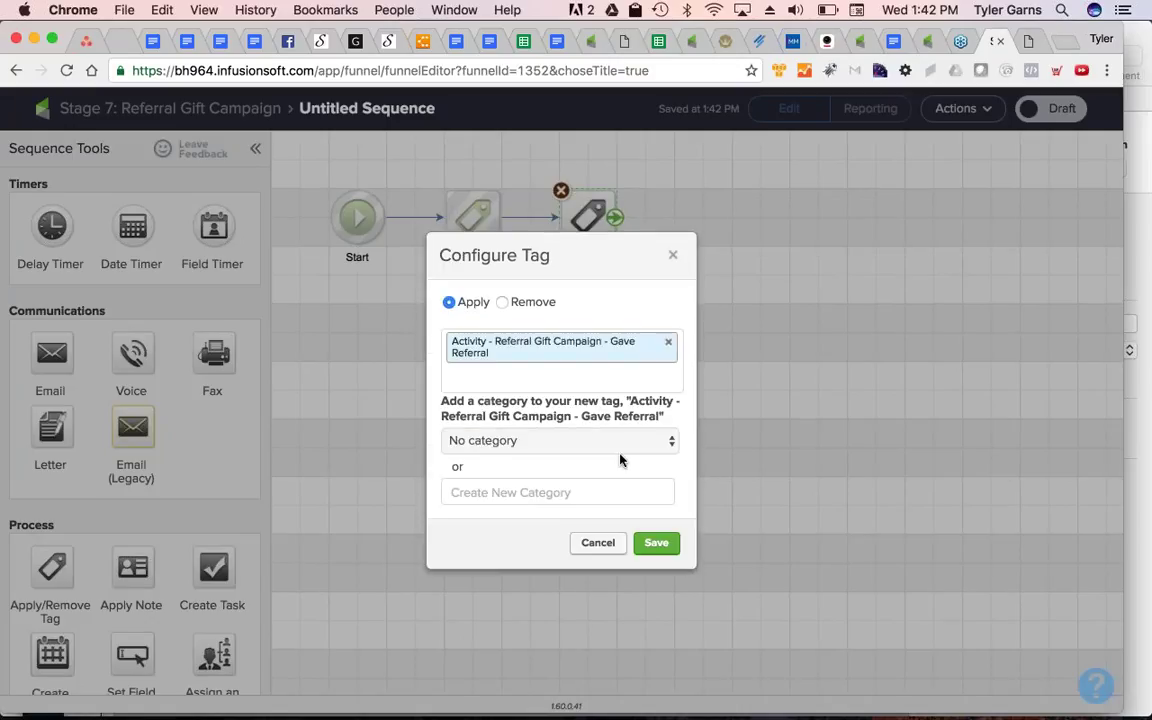
left_click(576, 443)
key("Escape")
left_click(658, 536)
left_click(656, 486)
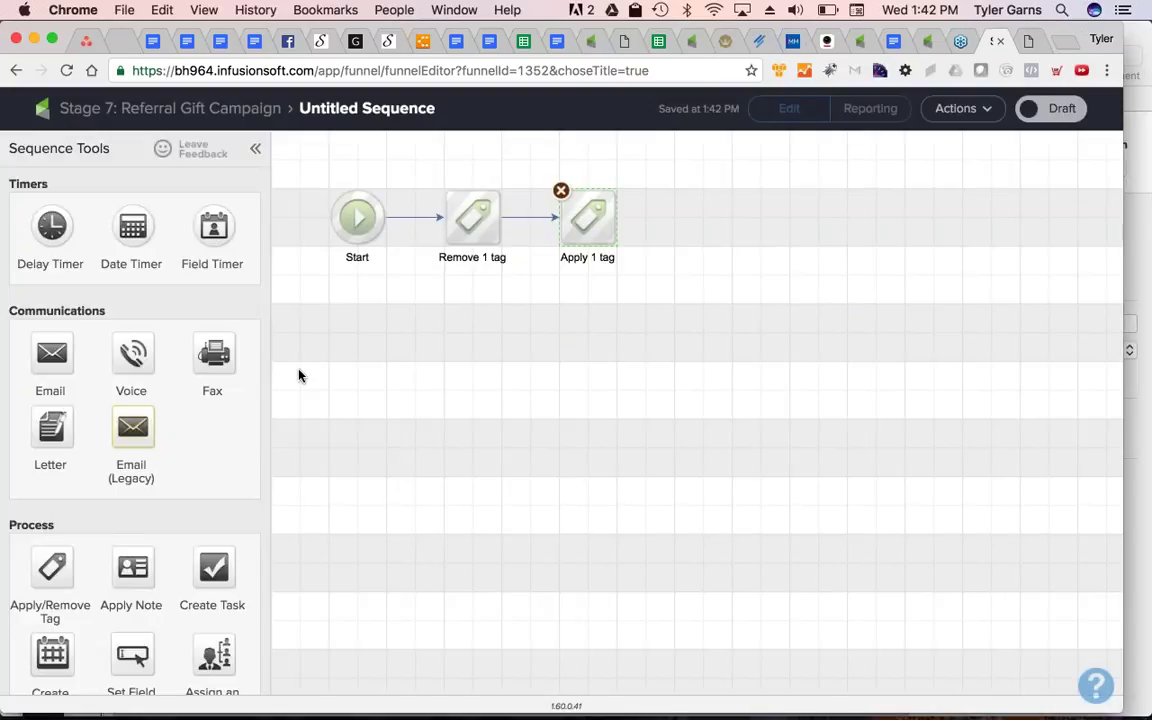
scroll(214, 401, "down", 5)
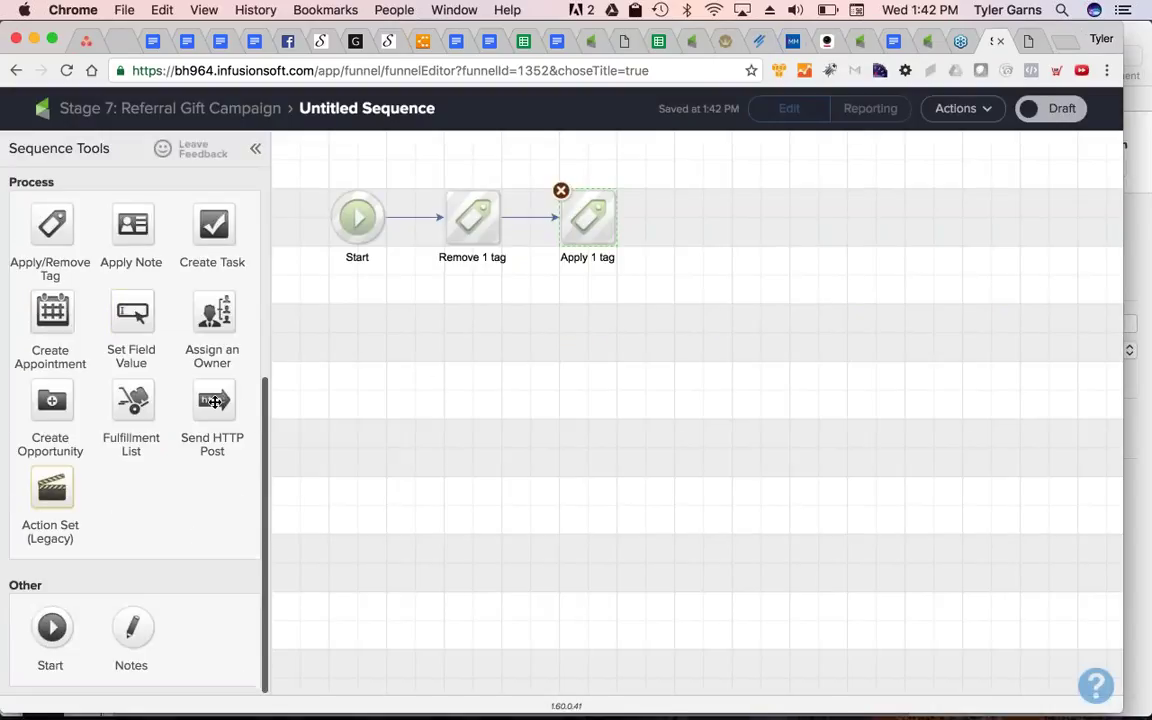
Add a Send HTTP Post step to the pasted ZenDirect URL with a second name/value pair
left_click_drag(214, 401, 710, 214)
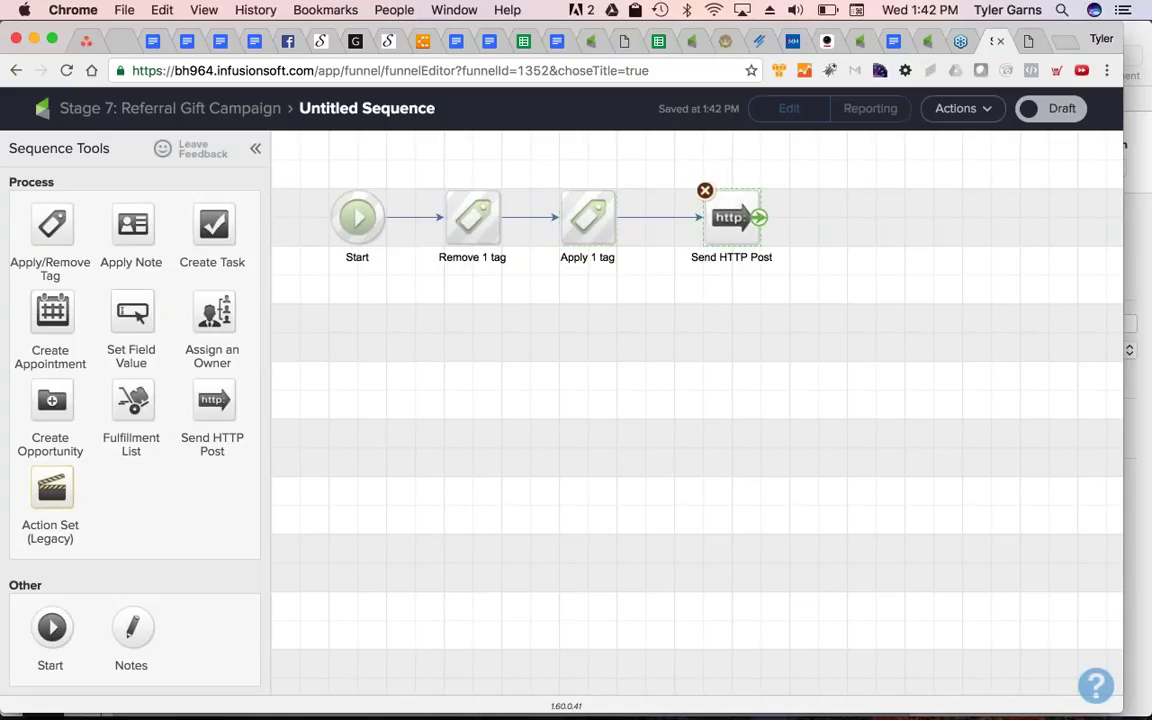
double_click(715, 215)
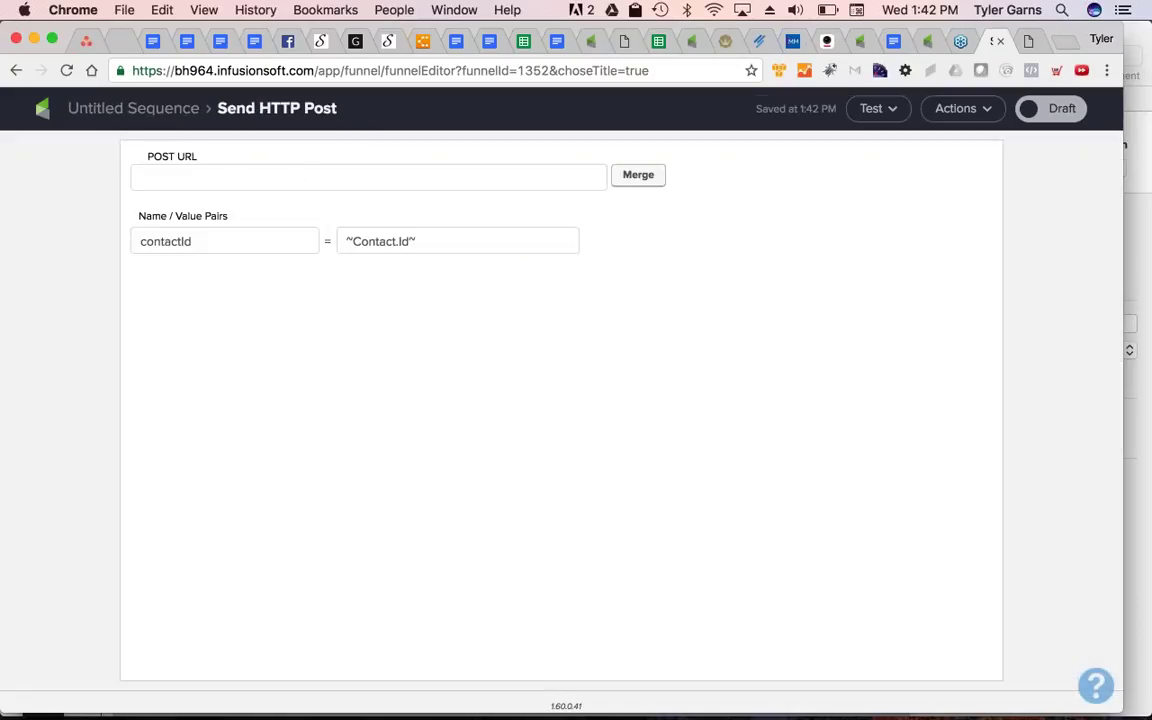
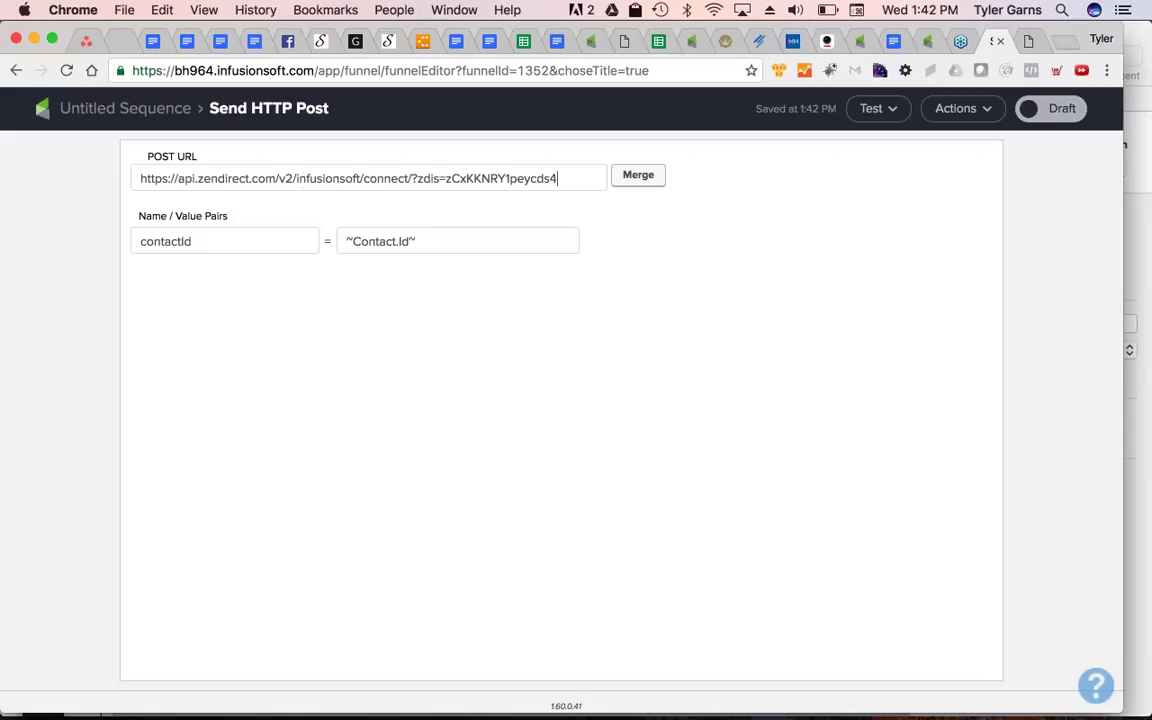
mouse_move(575, 240)
left_click(619, 240)
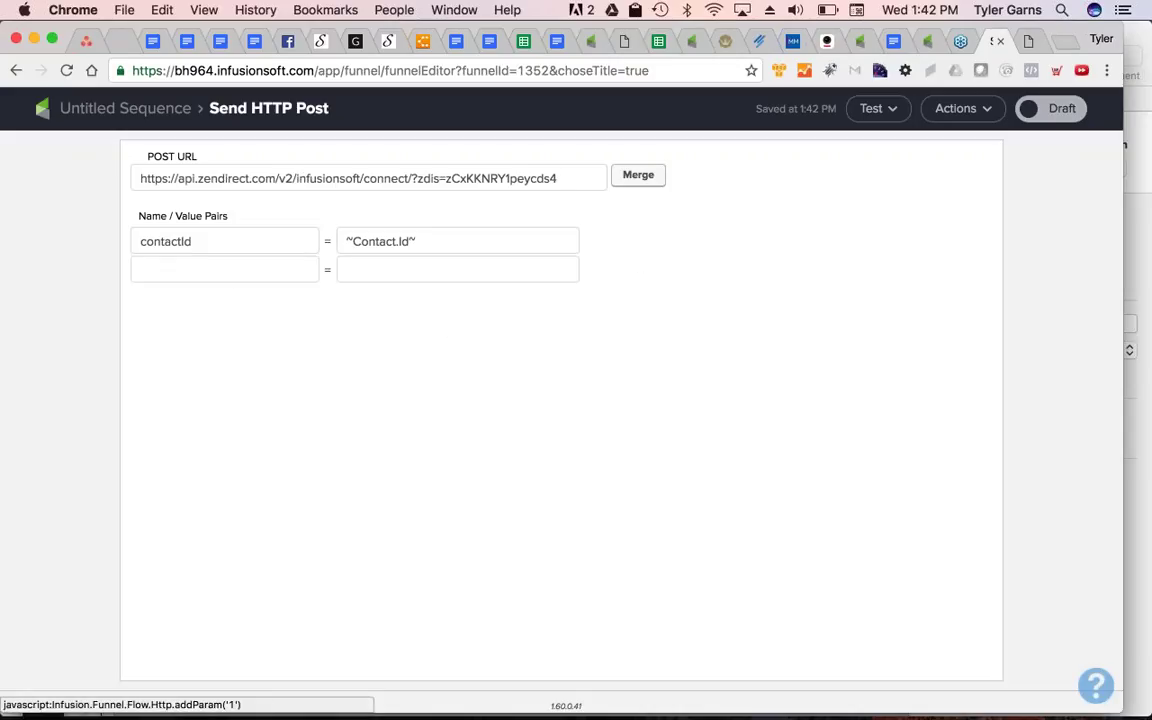
Set the pair FirstName = ~Contact.FirstName~ and mark the sequence Ready
left_click(201, 269)
type("FirstName")
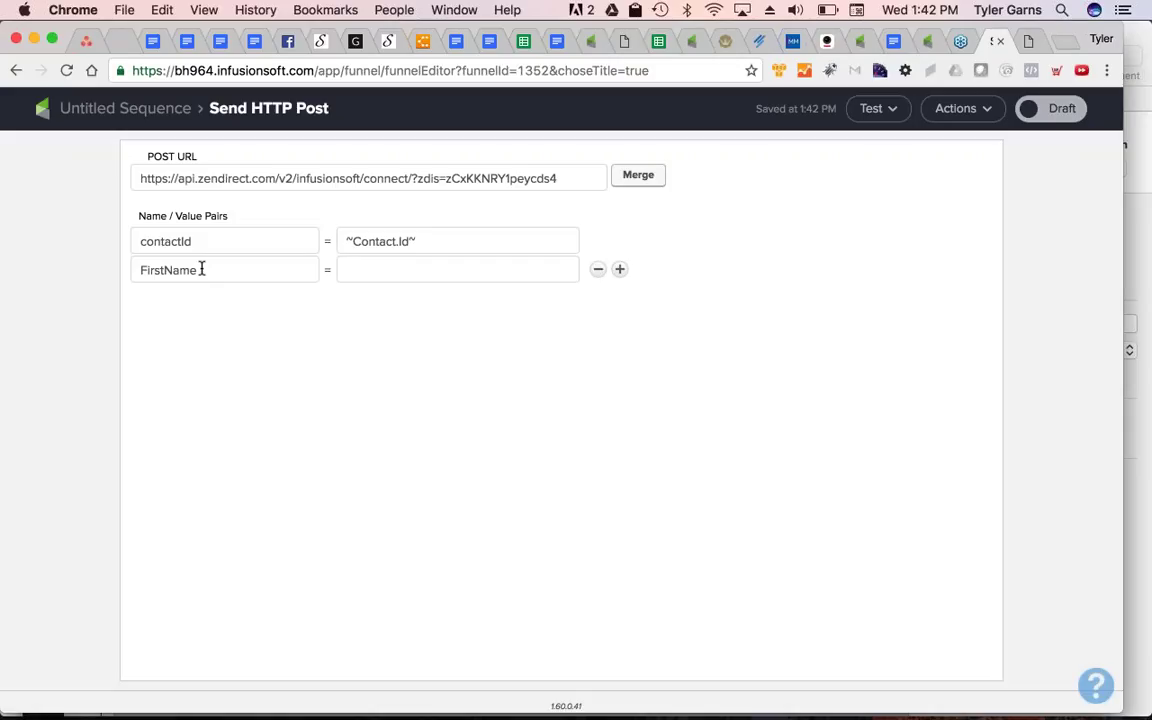
left_click(376, 271)
left_click(640, 176)
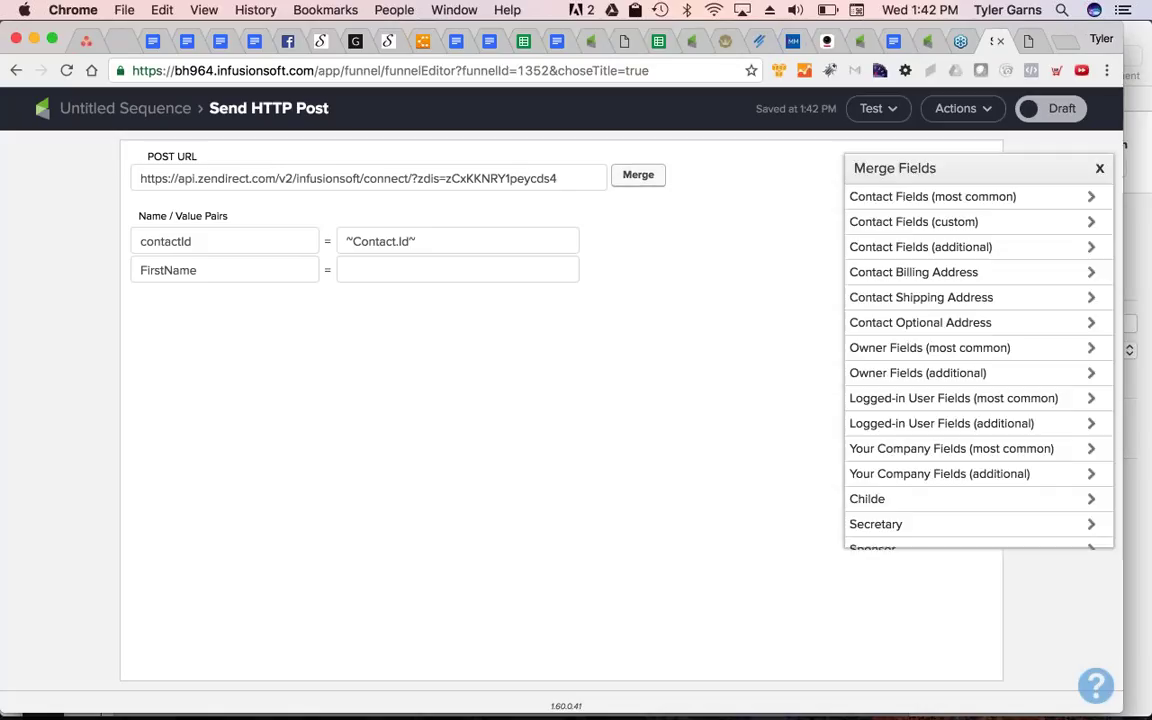
left_click(976, 199)
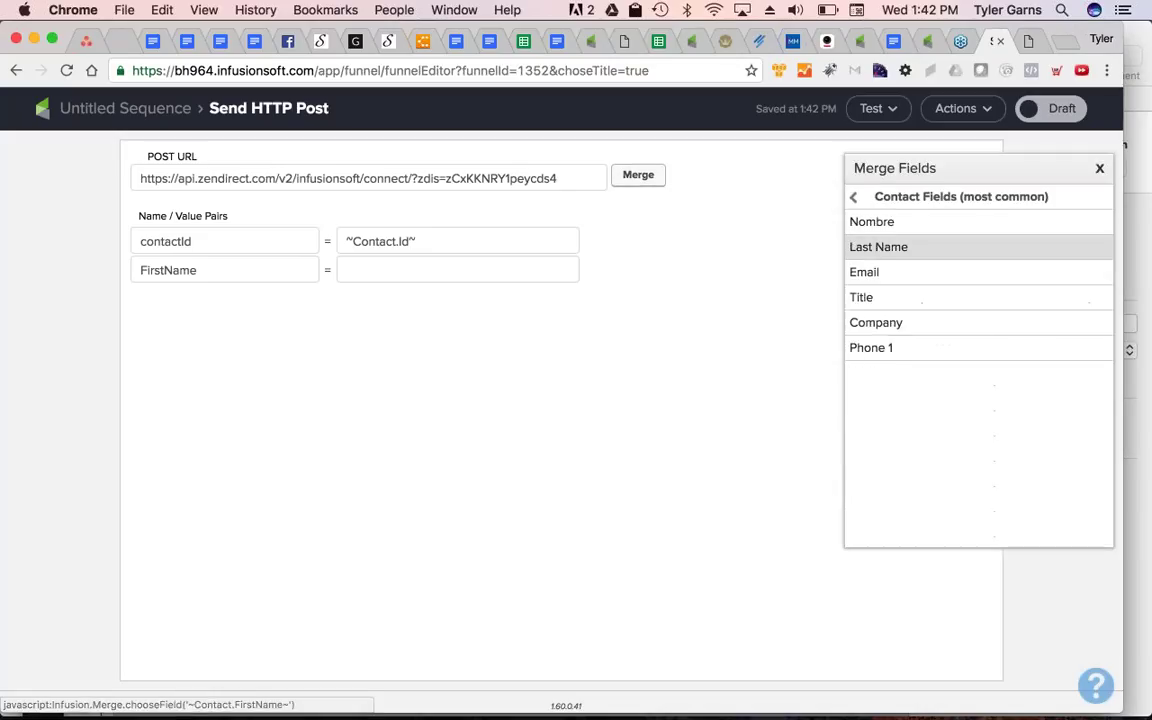
left_click(871, 221)
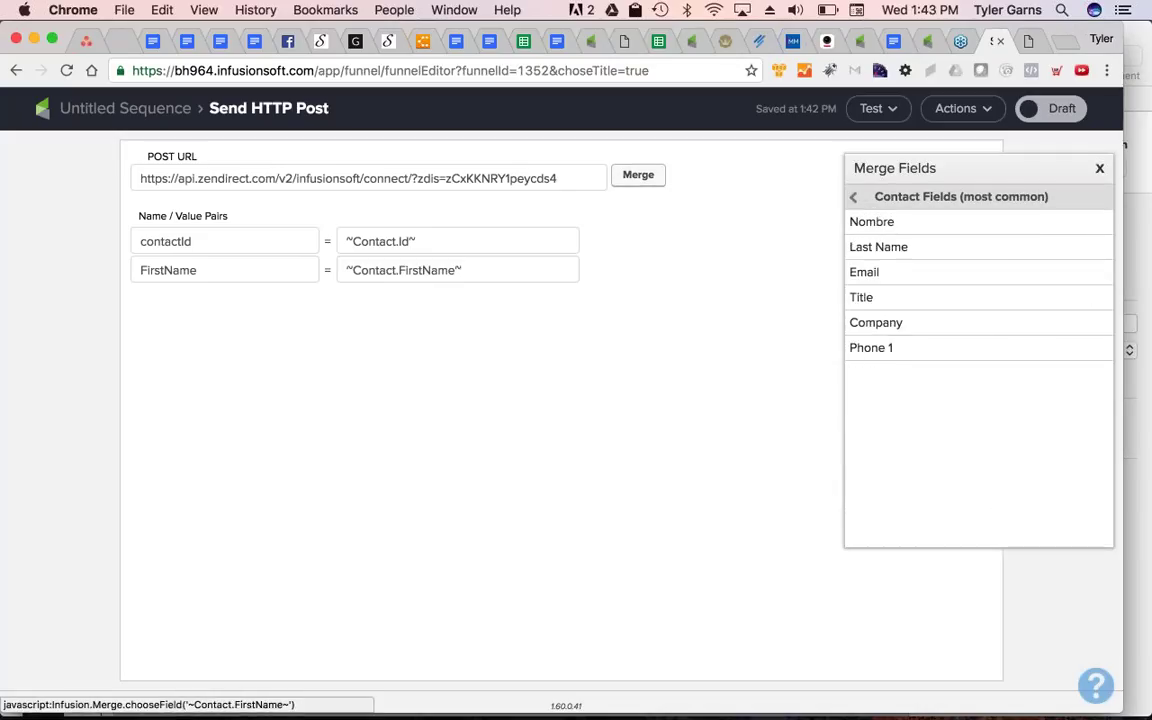
left_click(1099, 168)
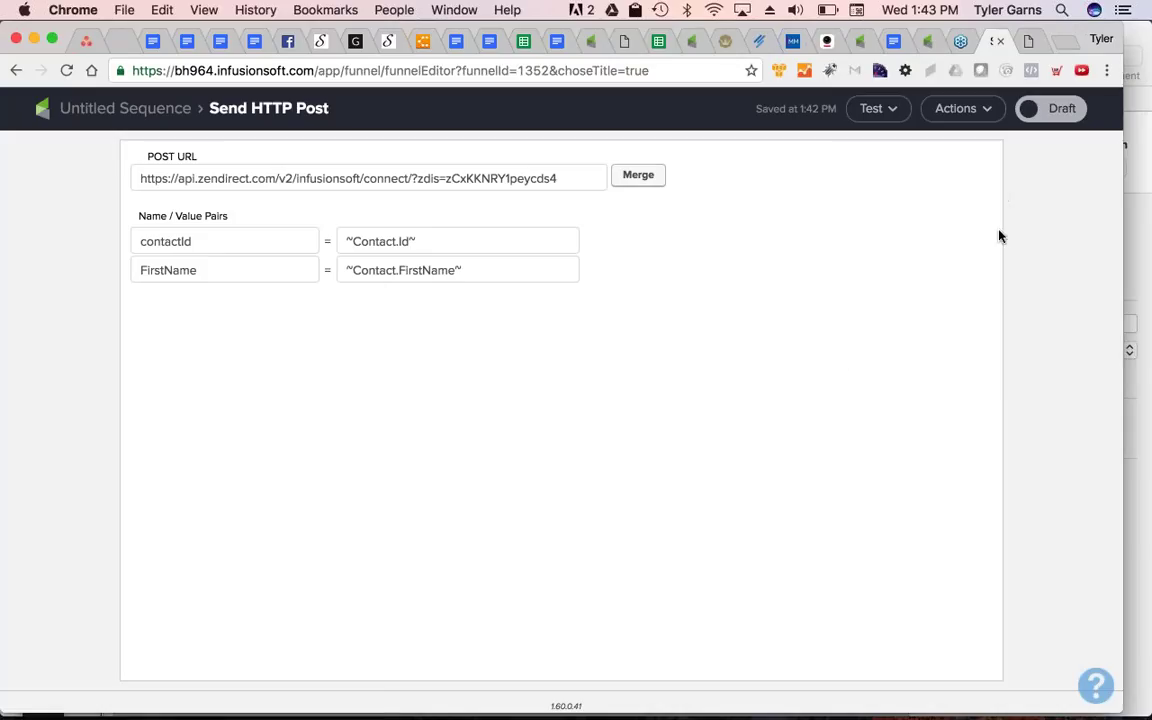
left_click(1048, 108)
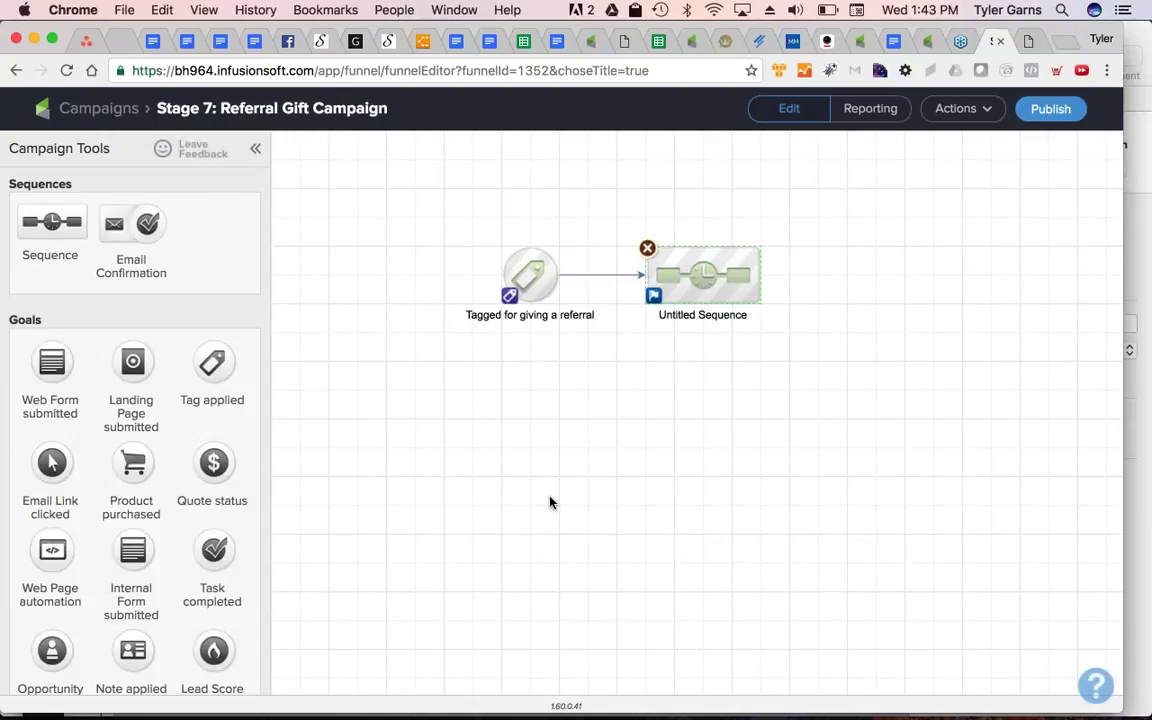
mouse_move(525, 272)
double_click(698, 280)
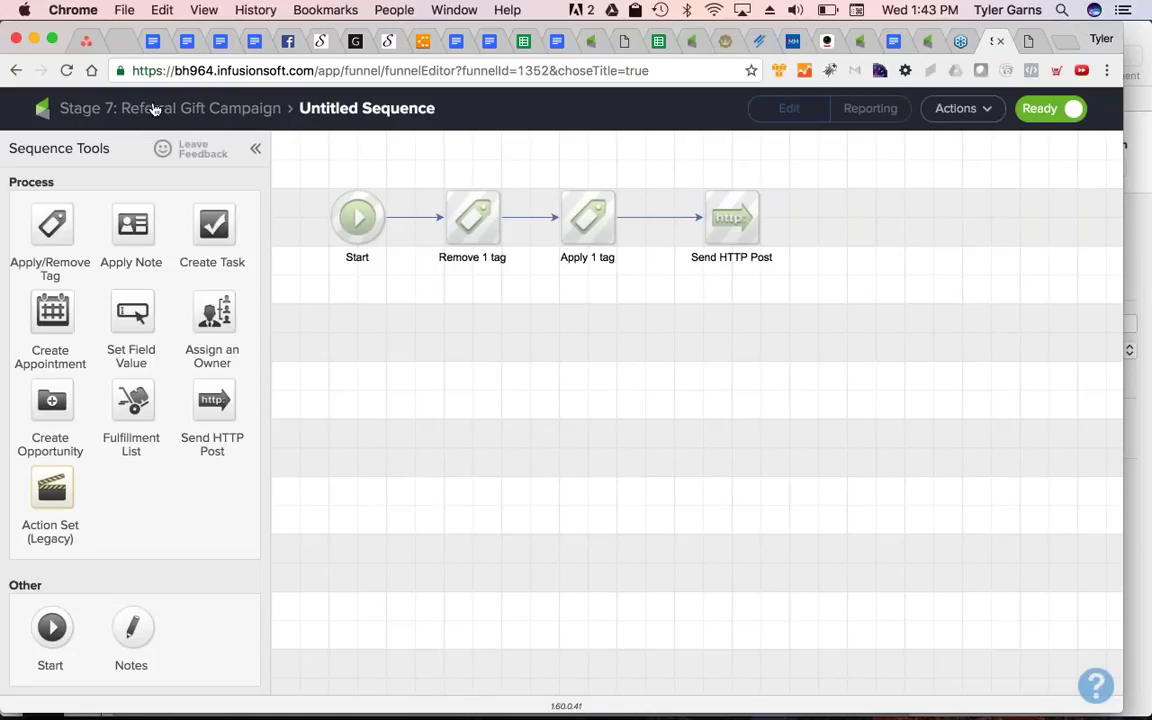
left_click(152, 109)
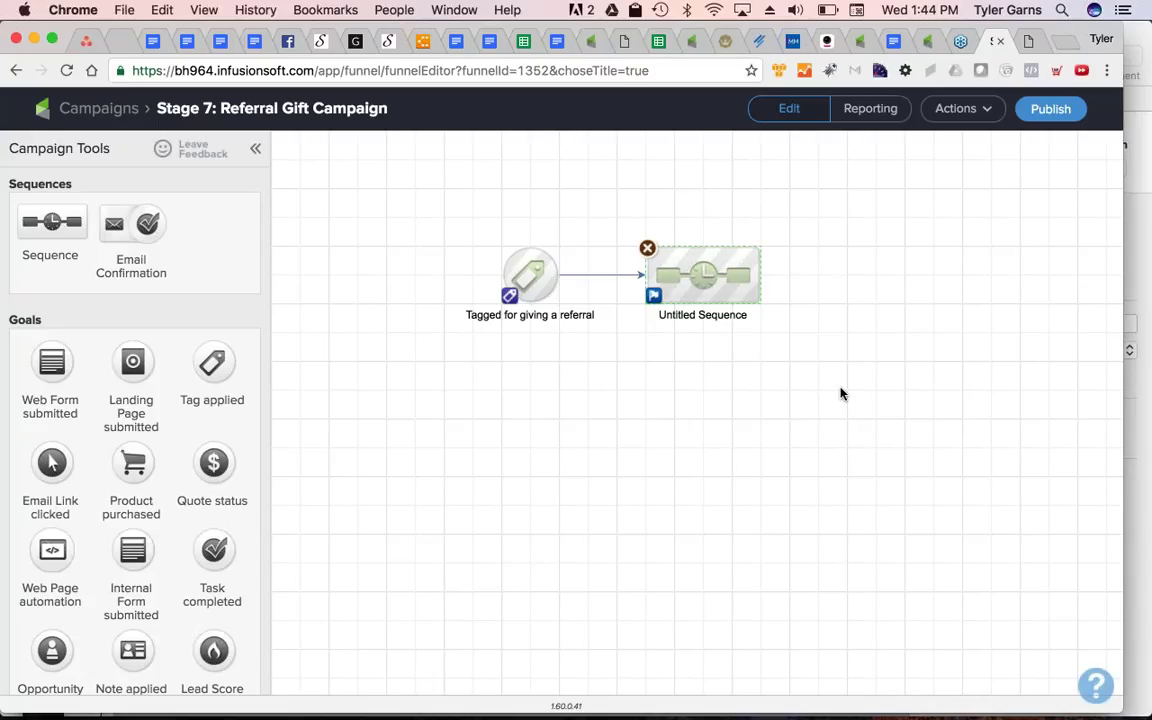
left_click(826, 10)
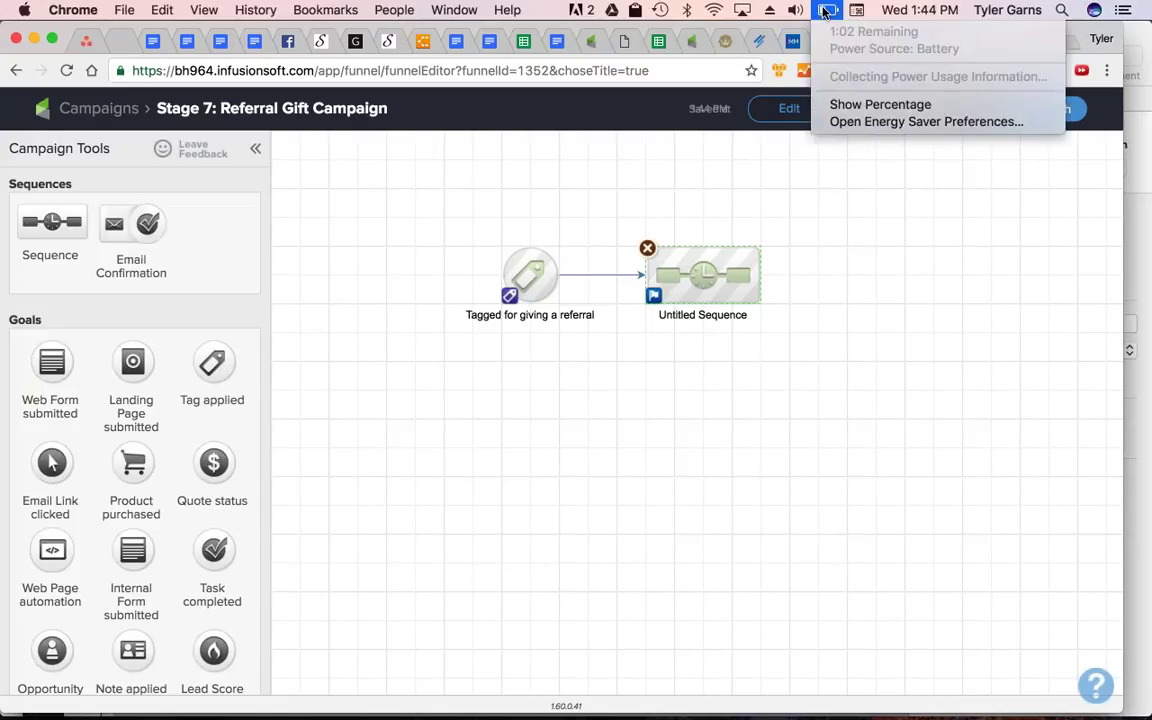
left_click(910, 425)
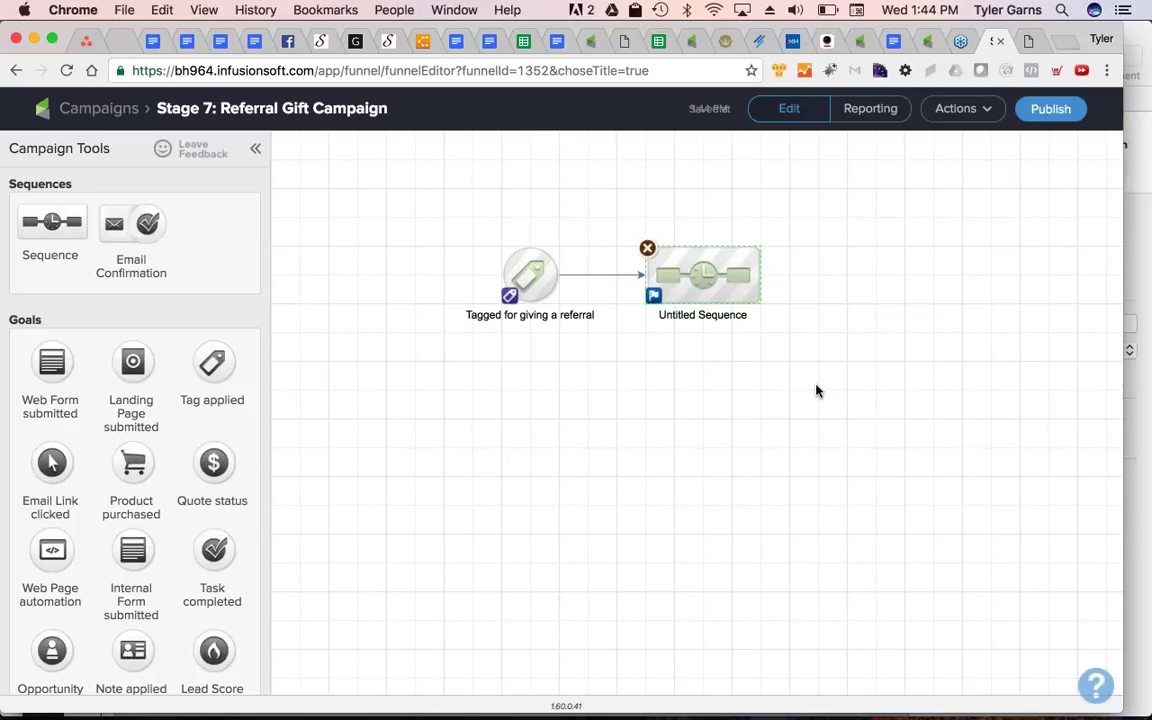
left_click(561, 437)
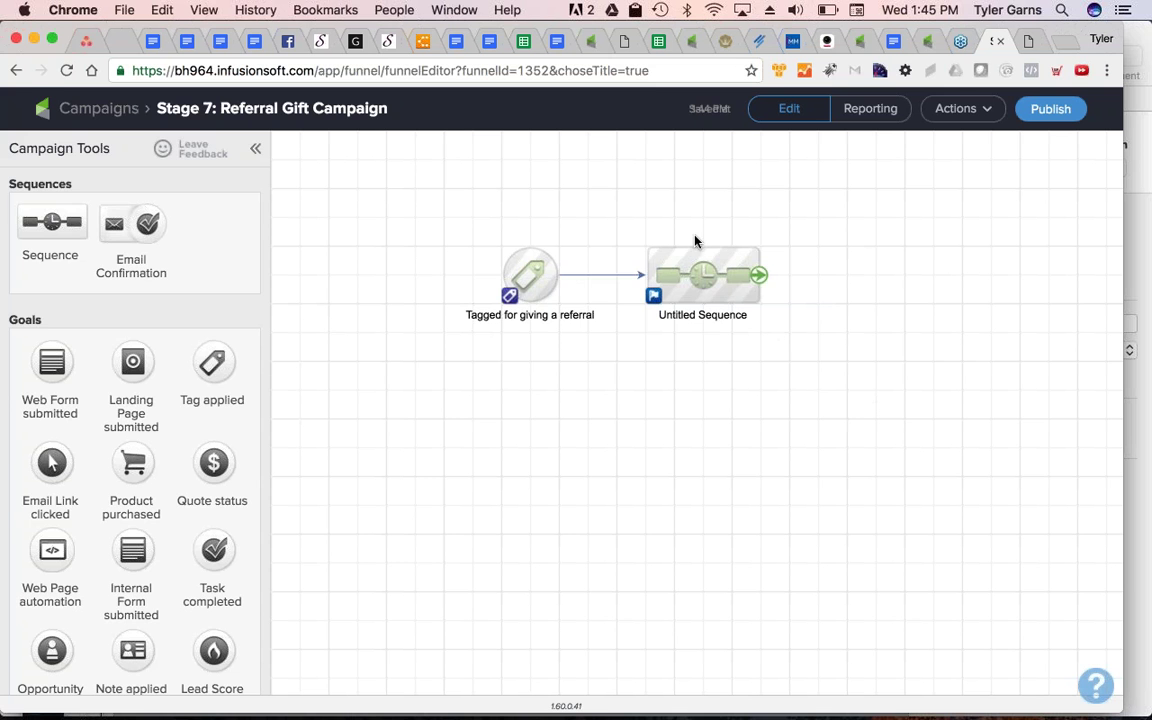
Open the Untitled Sequence, view the back of the SWEET! postcard in ZenDirect, then return to Infusionsoft
double_click(698, 268)
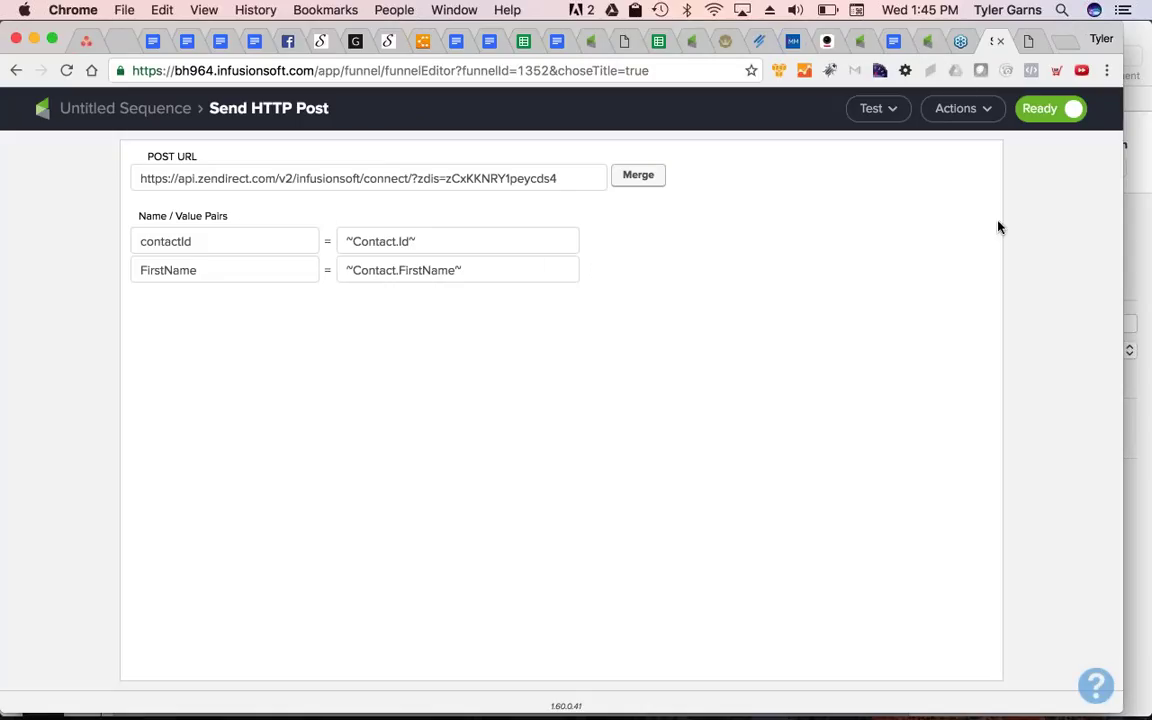
left_click(1028, 40)
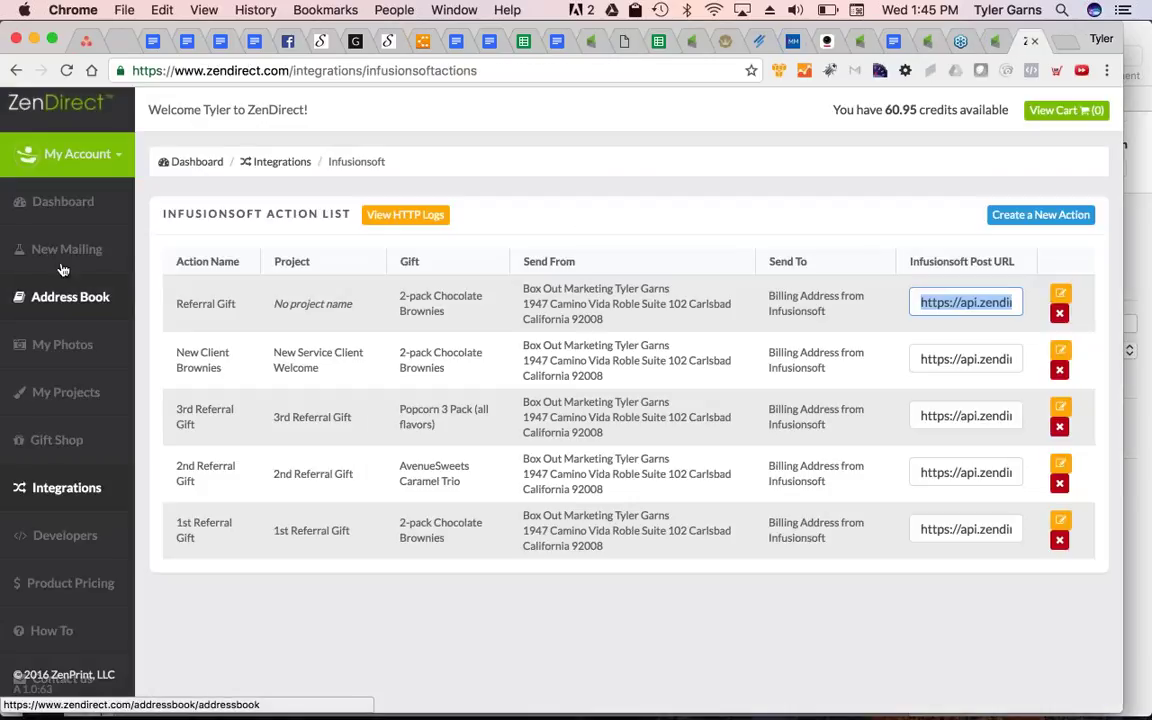
left_click(18, 392)
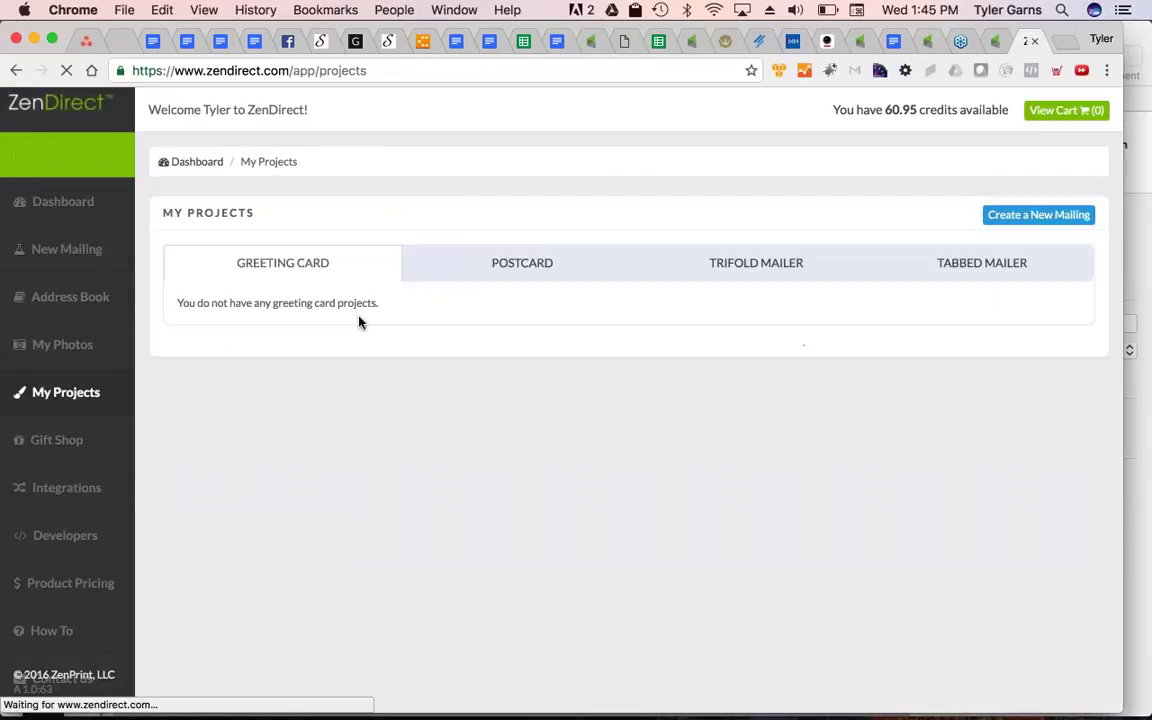
left_click(519, 264)
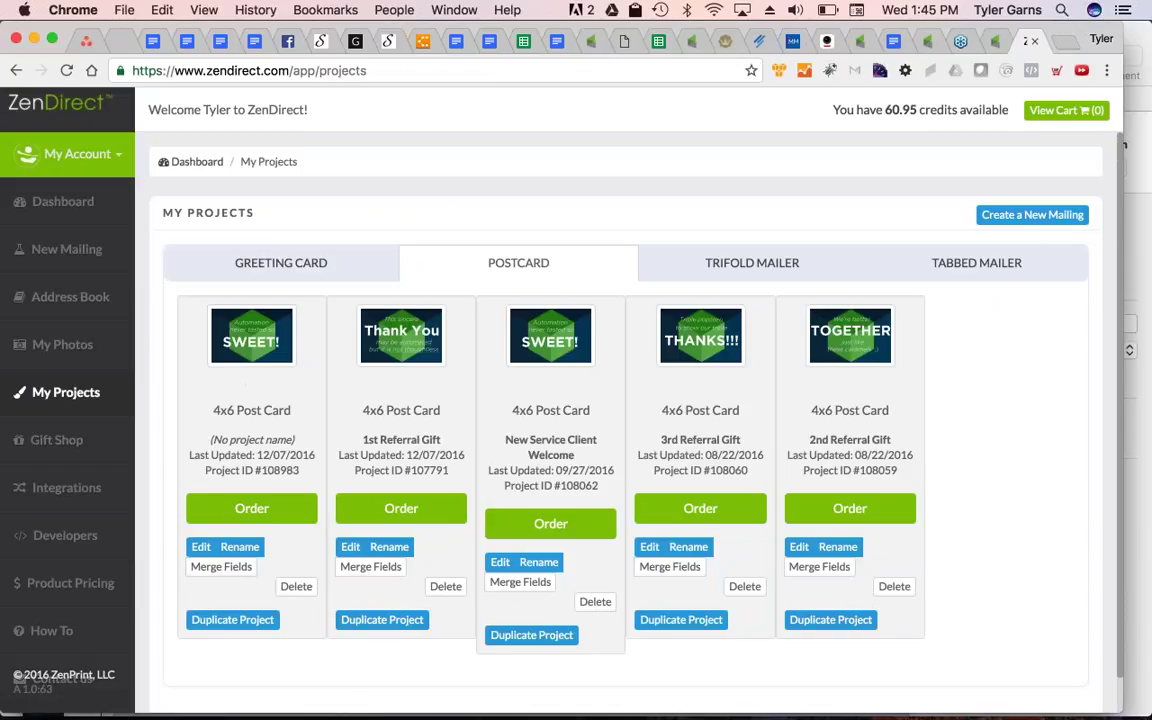
left_click(201, 547)
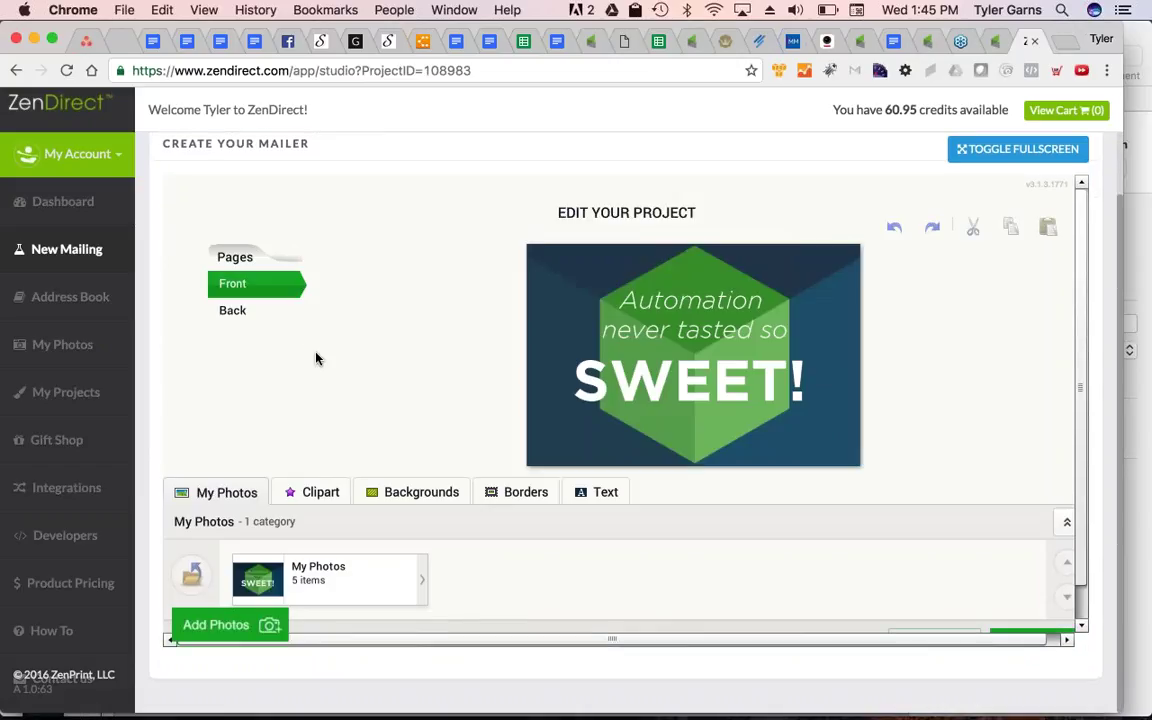
left_click(236, 312)
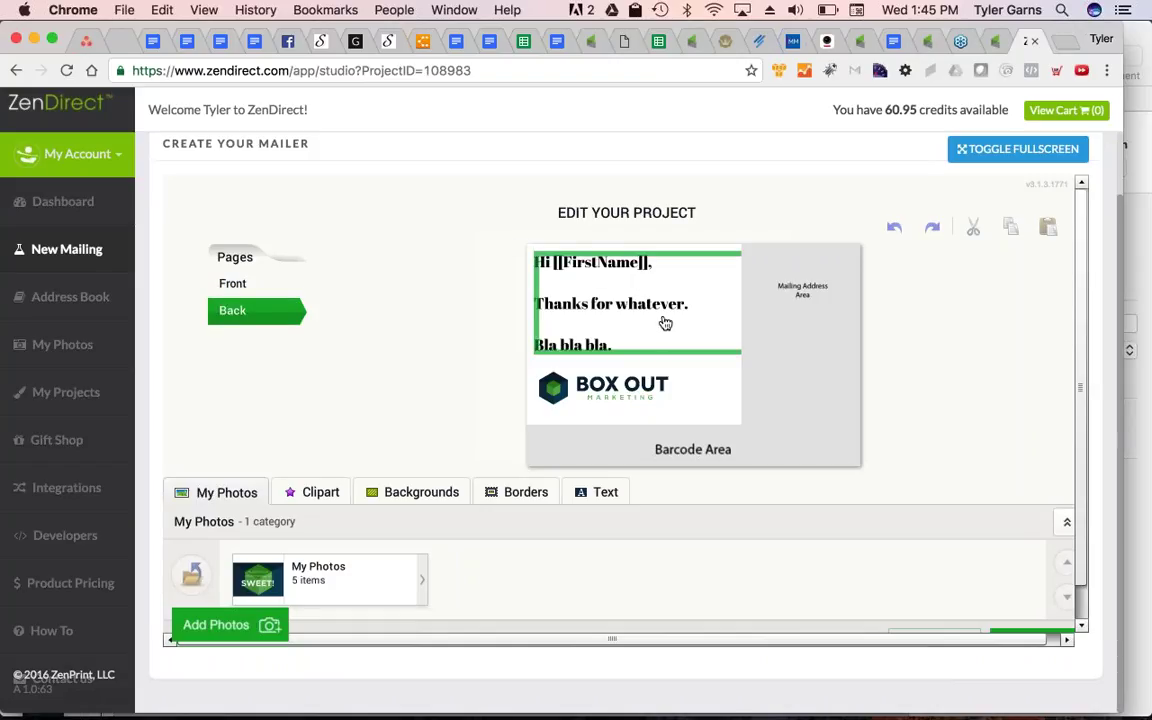
left_click(993, 46)
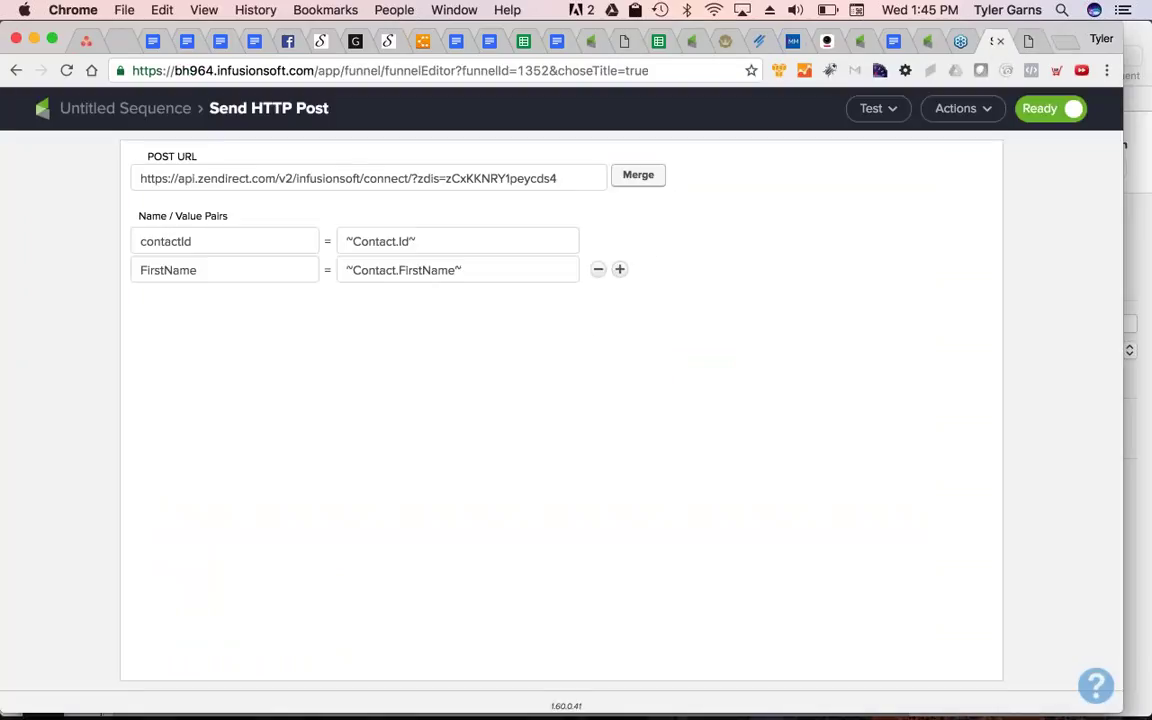
Leave the HTTP Post's FirstName key unchanged and switch back to the ZenDirect postcard editor
double_click(229, 272)
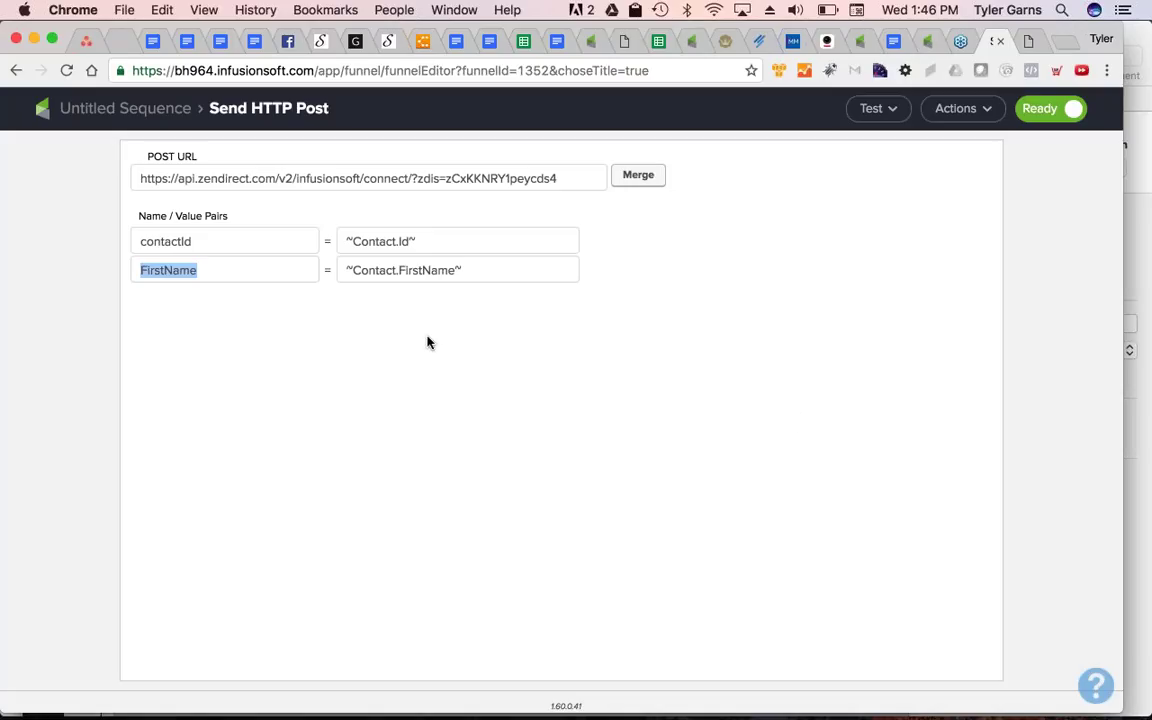
left_click(298, 296)
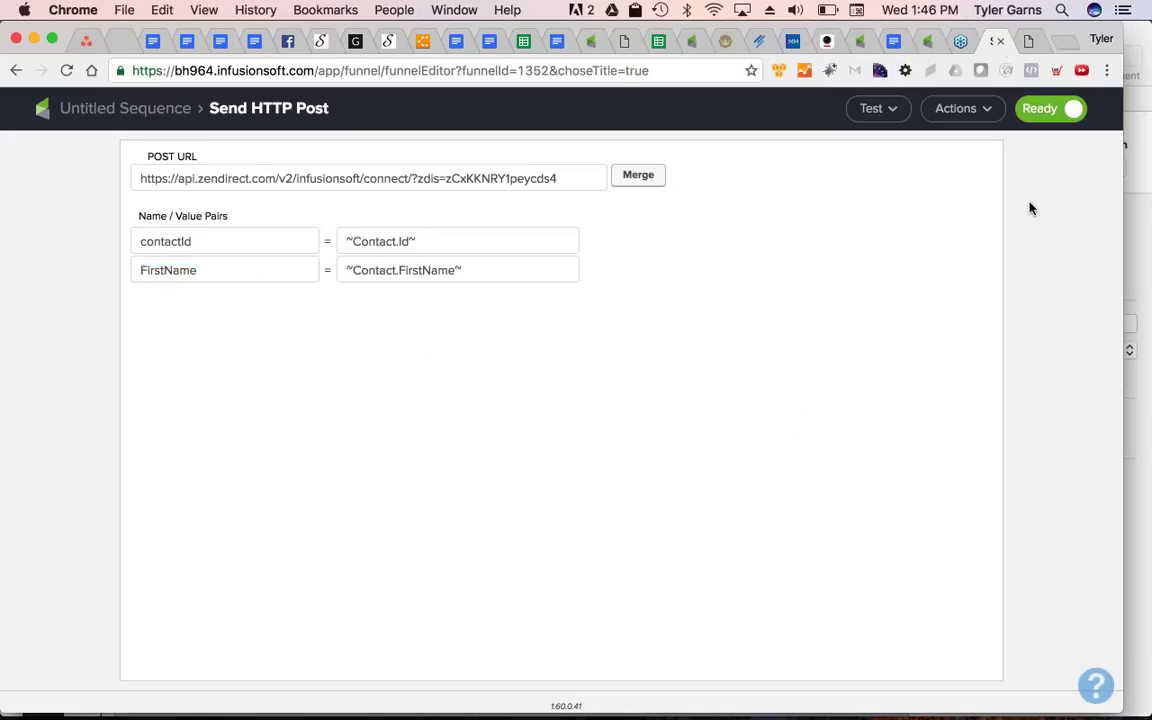
left_click(1028, 40)
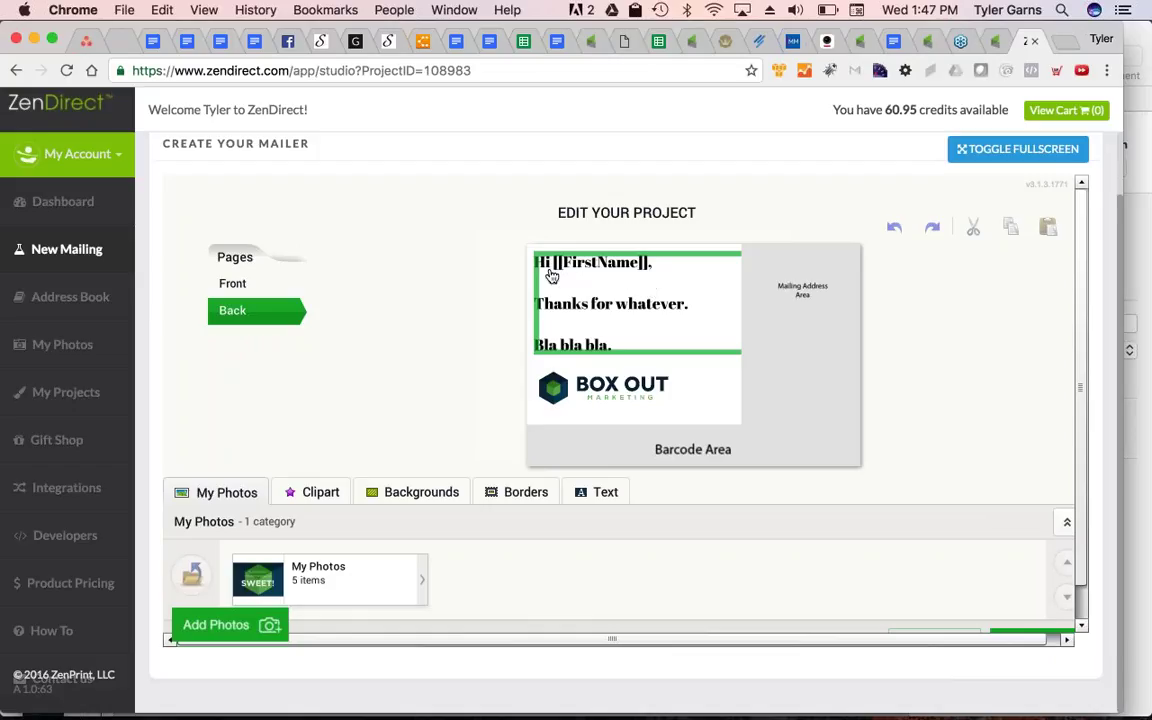
Return from ZenDirect to the Infusionsoft Send HTTP Post settings with Ctrl+Shift+Tab
key("ctrl+shift+Tab")
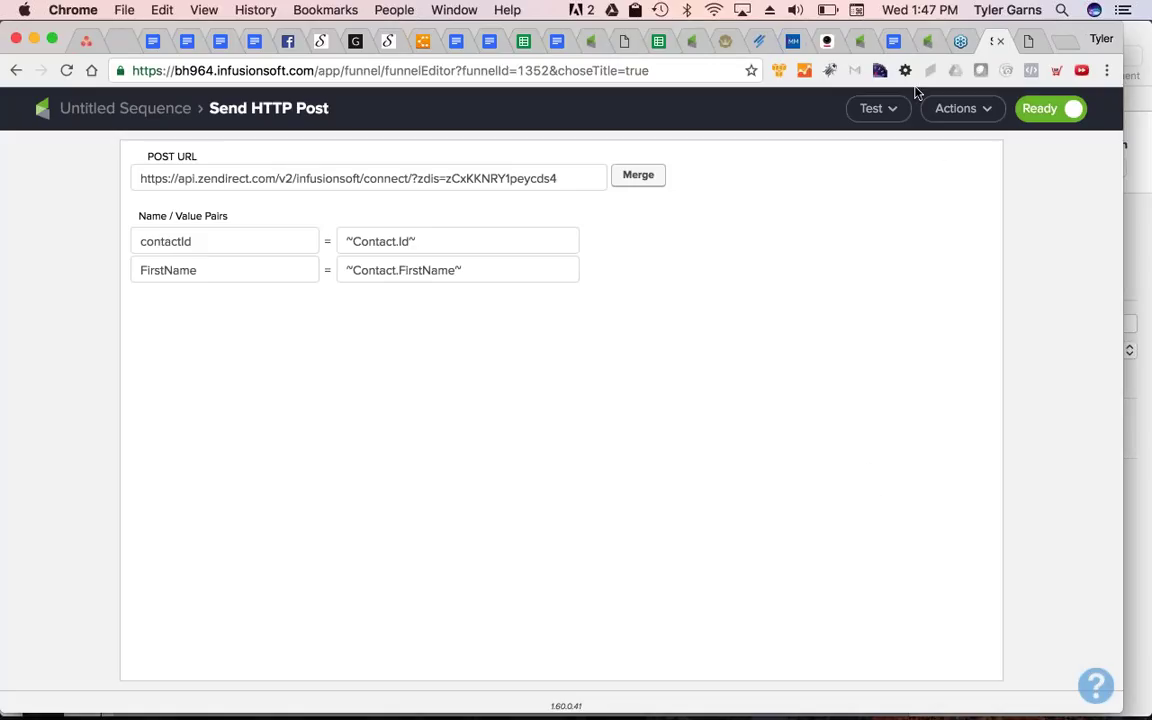
Back on the campaign canvas, rename the Untitled Sequence to 'First Time'
left_click(92, 133)
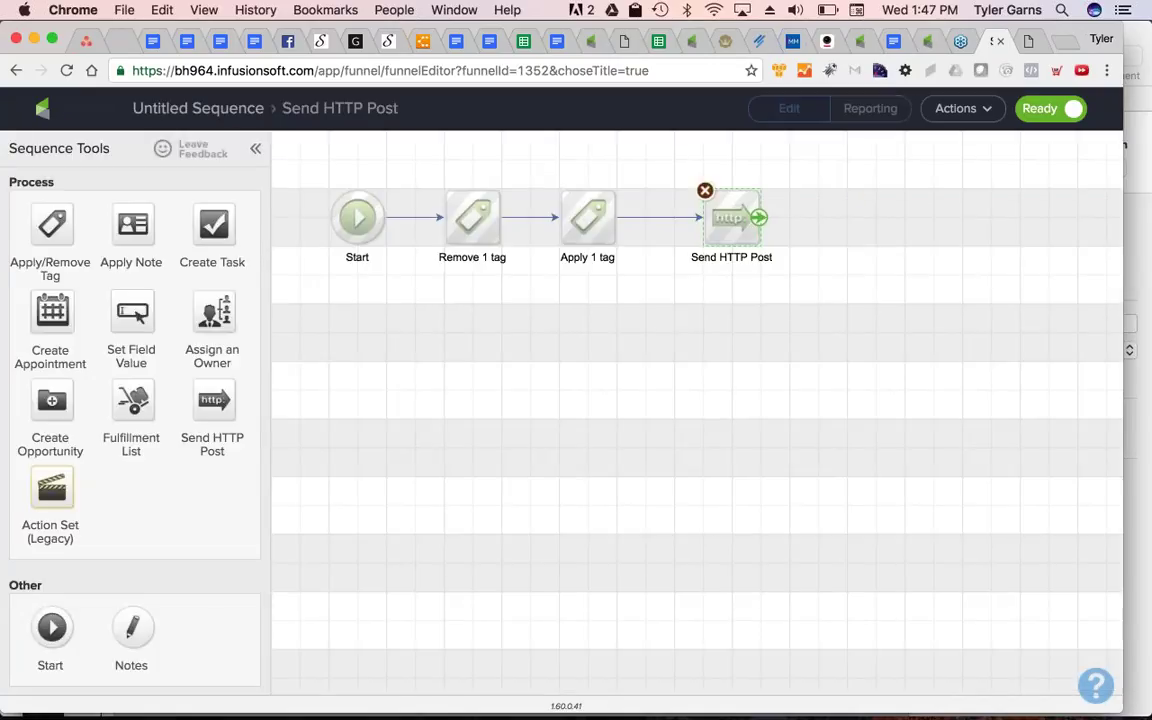
left_click(238, 110)
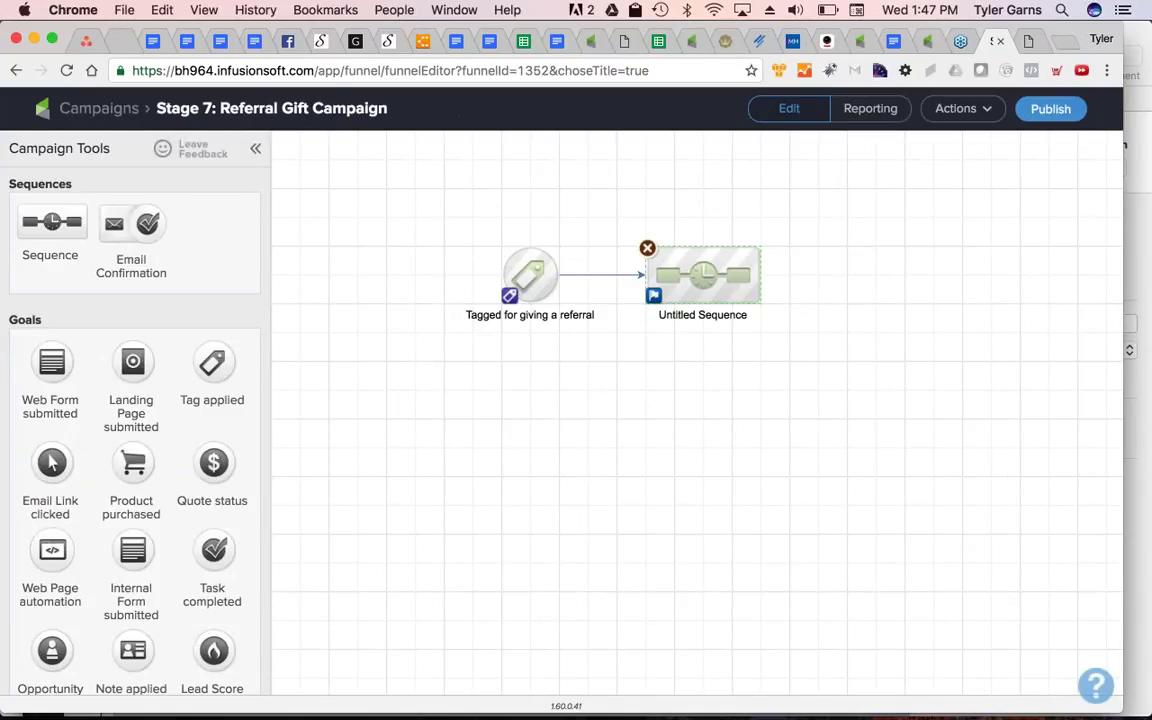
left_click(702, 314)
type("First Time")
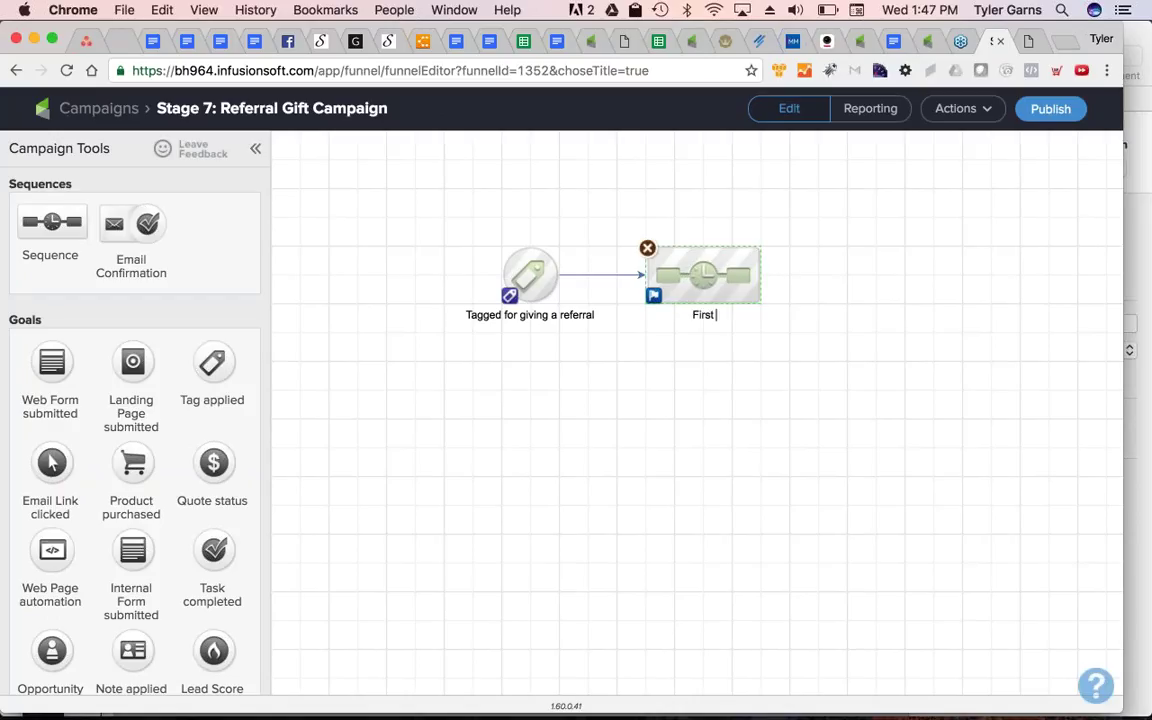
left_click(756, 396)
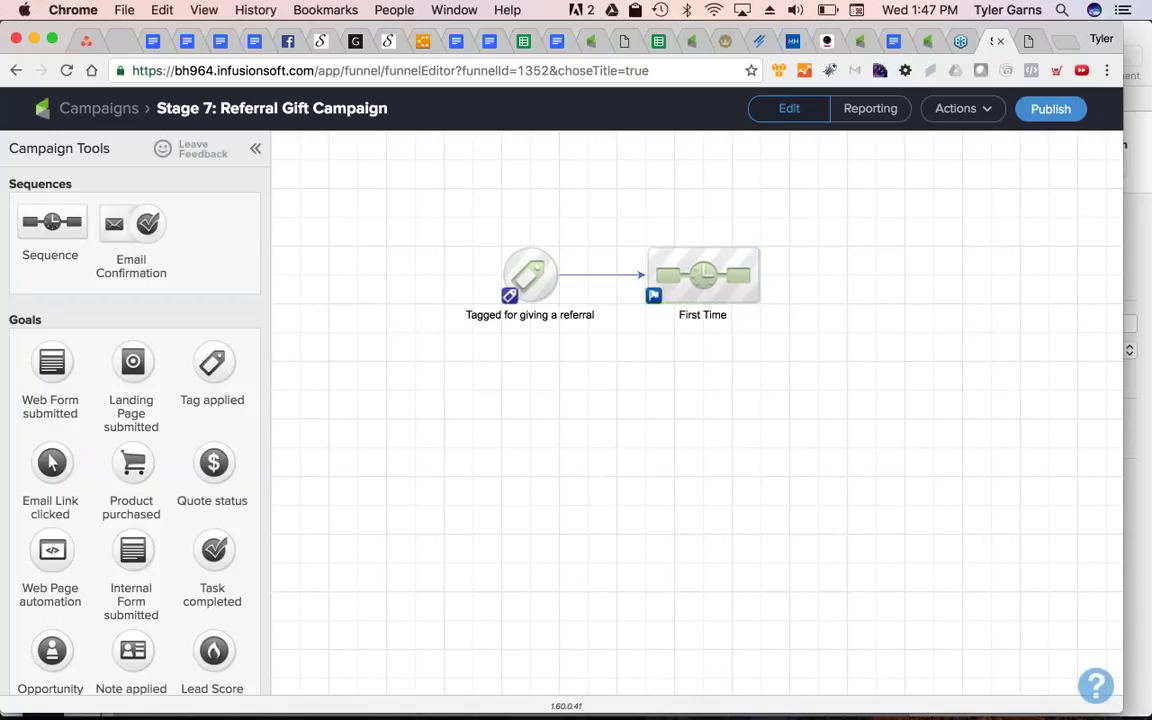
Duplicate First Time twice, naming the copies 'Second Time' and 'Third Time'
left_click(705, 289)
key("ctrl+c")
key("ctrl+v")
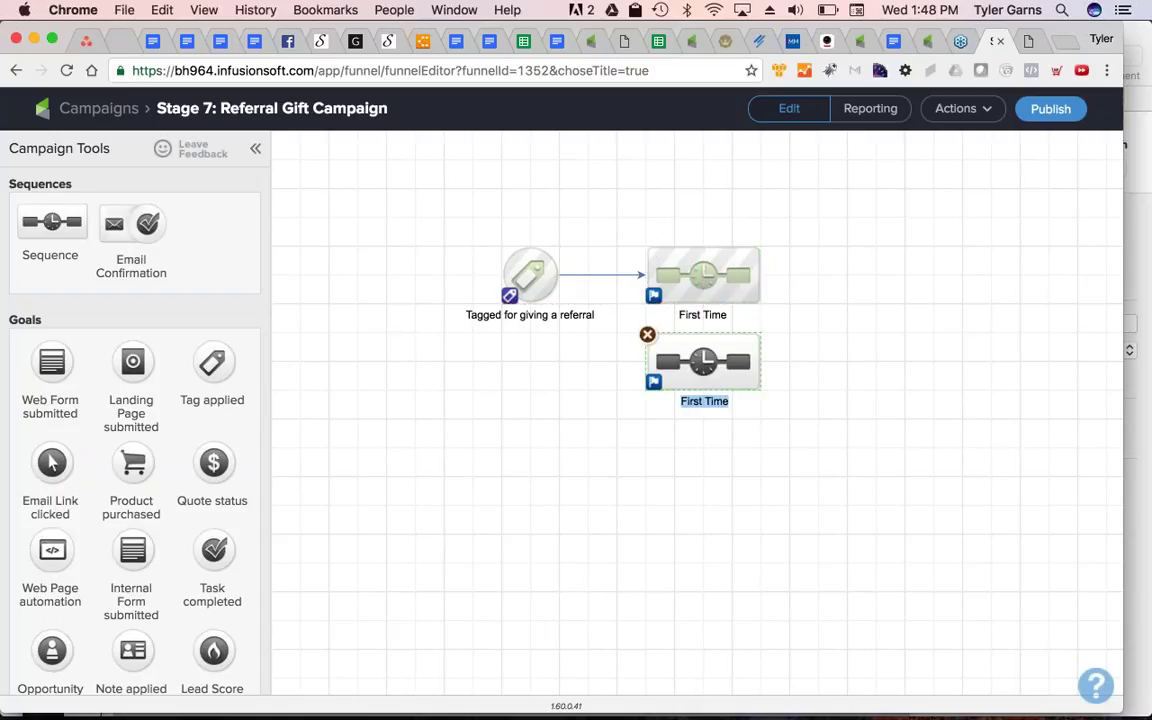
double_click(697, 400)
type("Second")
left_click(715, 479)
left_click(695, 366)
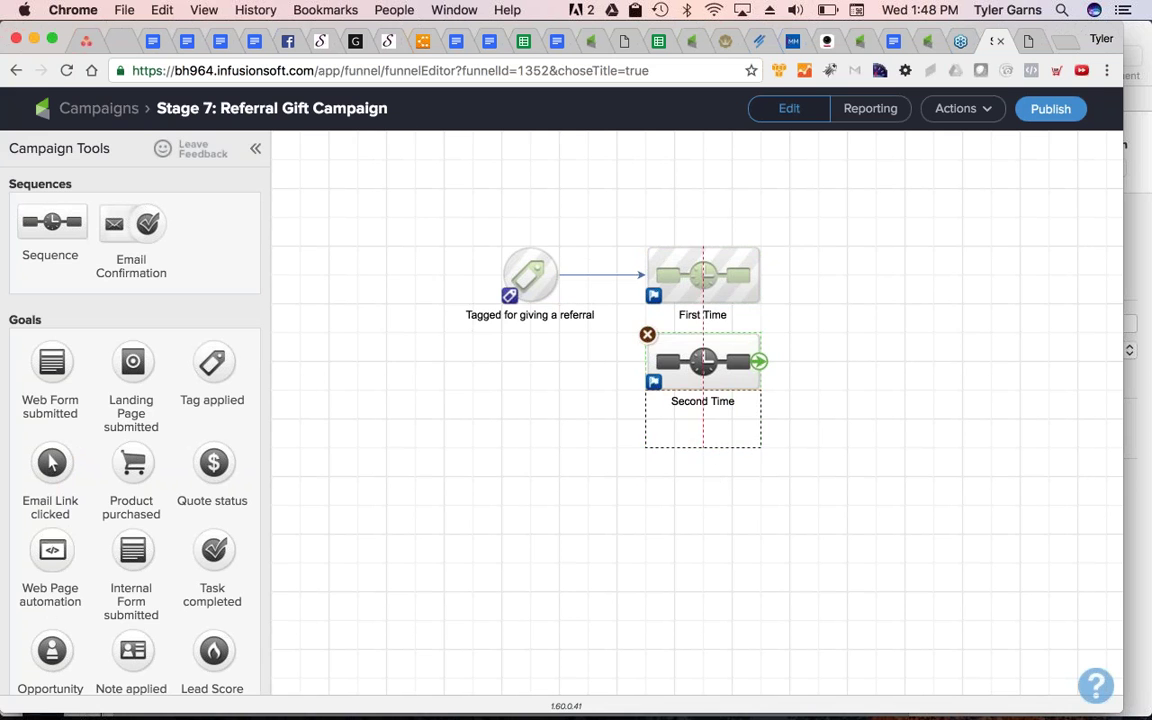
key("ctrl+c")
key("ctrl+v")
double_click(689, 483)
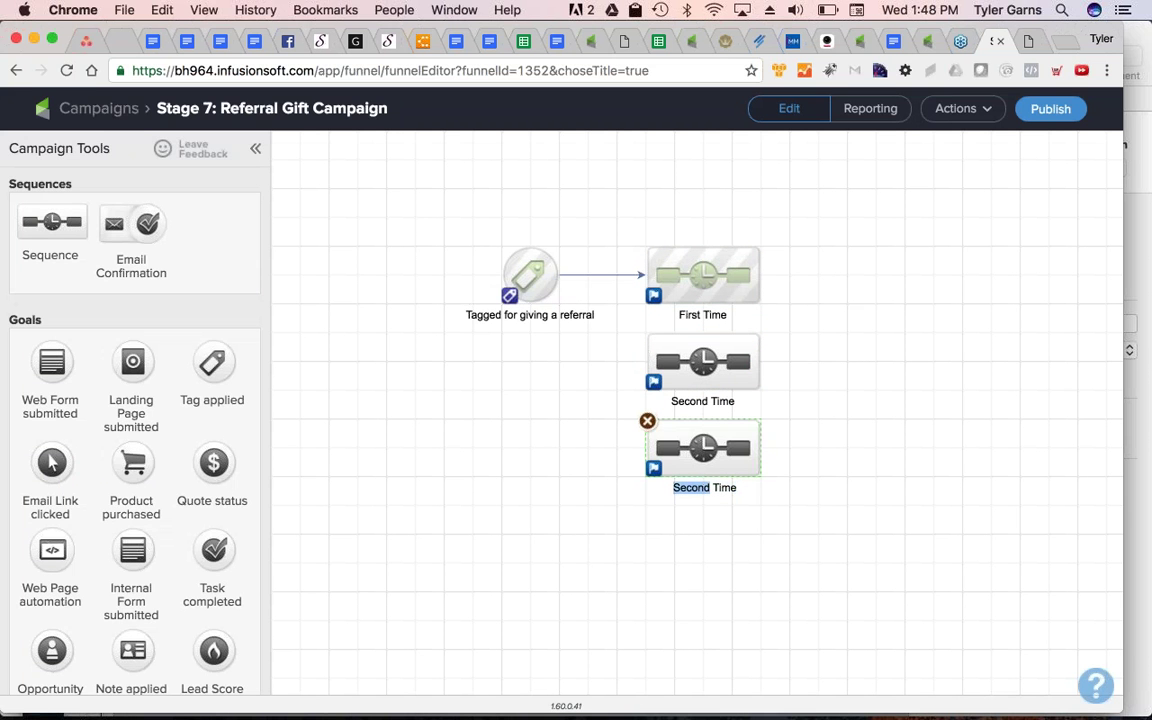
type("Third")
left_click(680, 531)
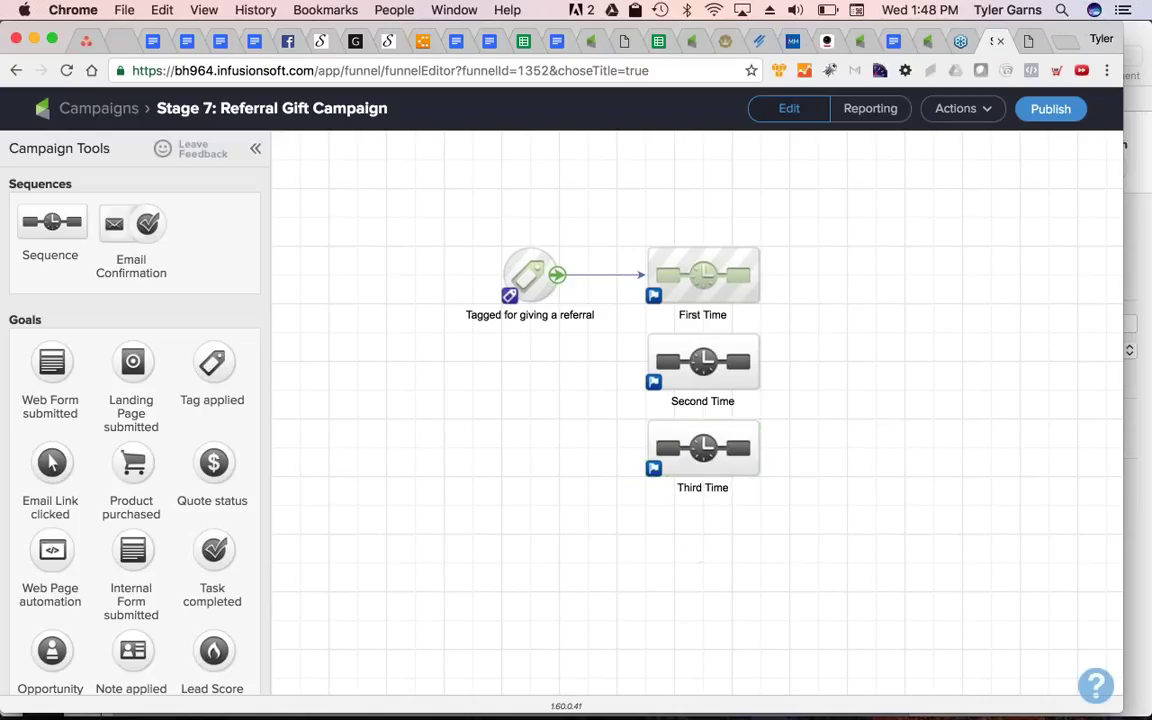
Link the referral goal to the sequences through a new decision node
left_click_drag(553, 274, 386, 275)
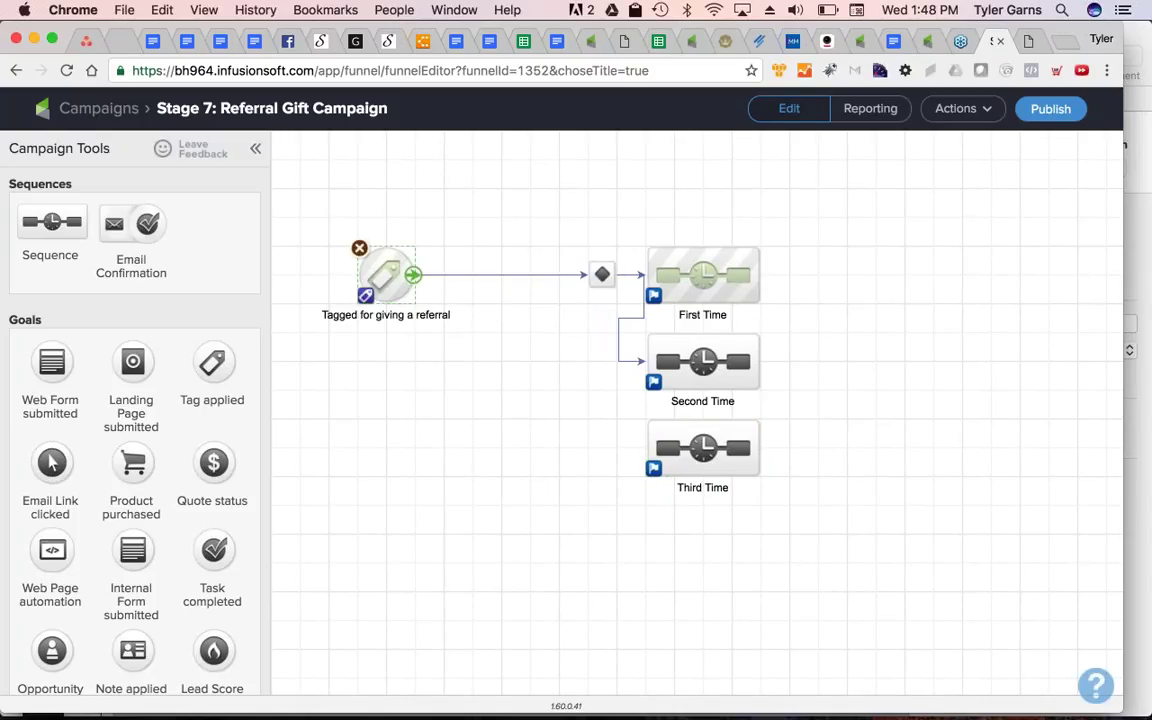
left_click_drag(602, 274, 715, 470)
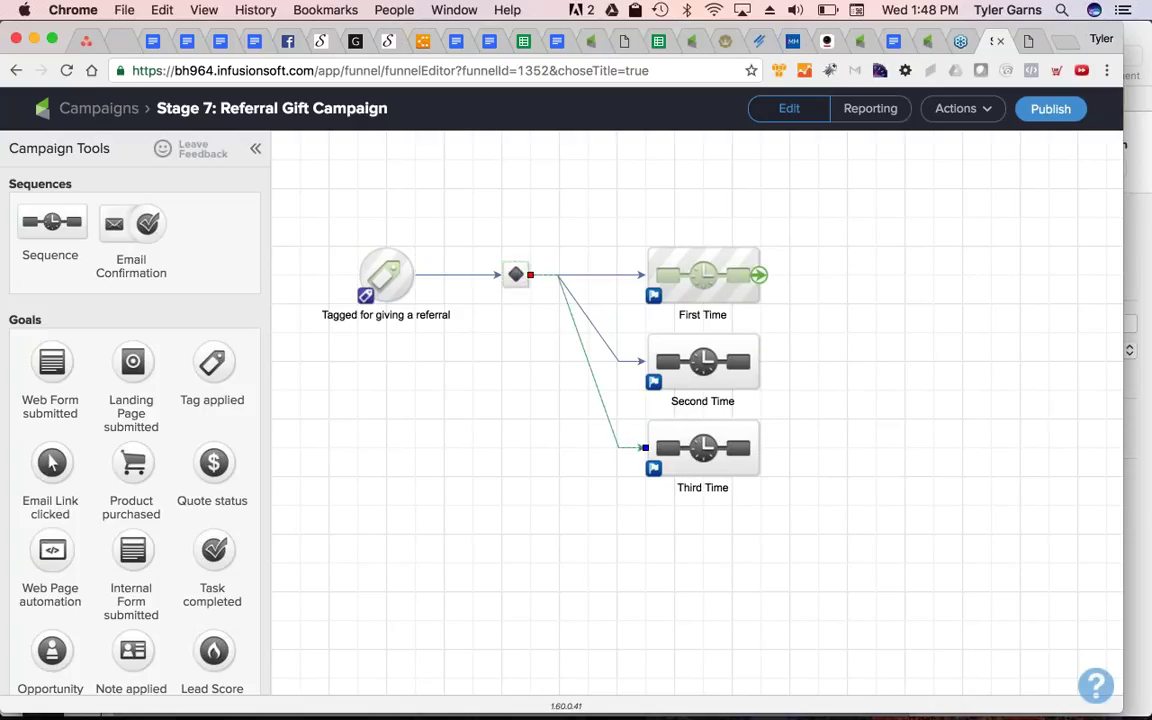
double_click(700, 282)
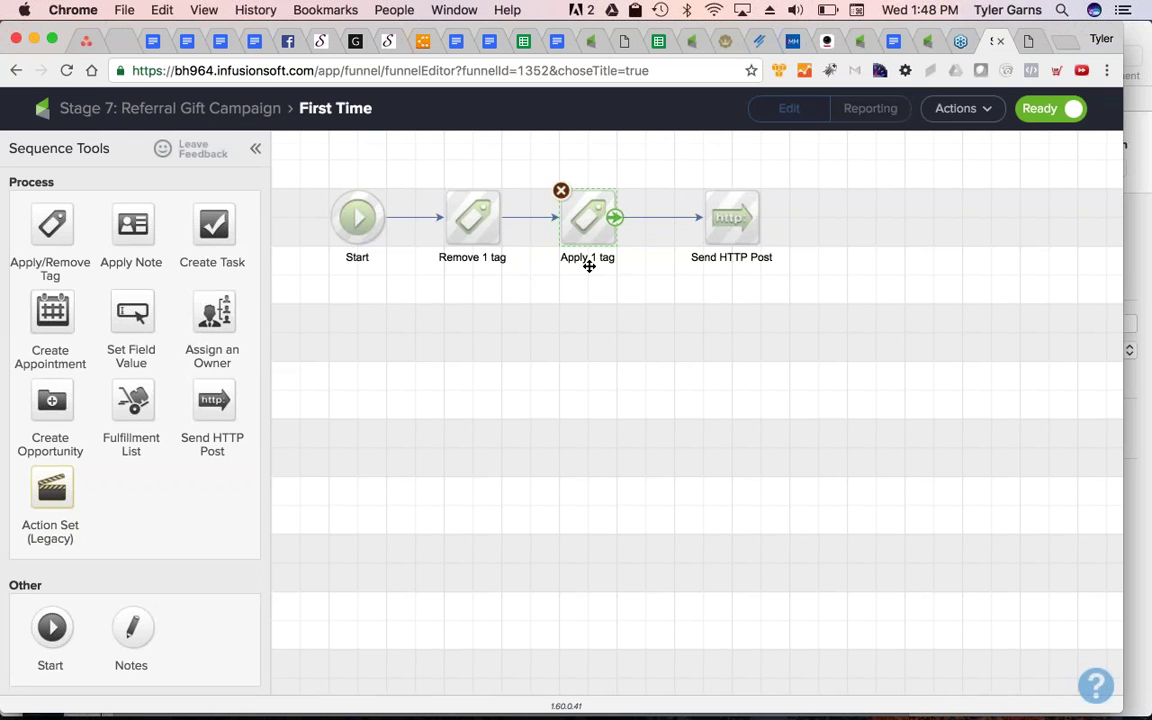
Make First Time apply a new 'Status - Referral Gift Campaign - 1st Gift Given' tag in category Status
double_click(589, 266)
left_click(517, 436)
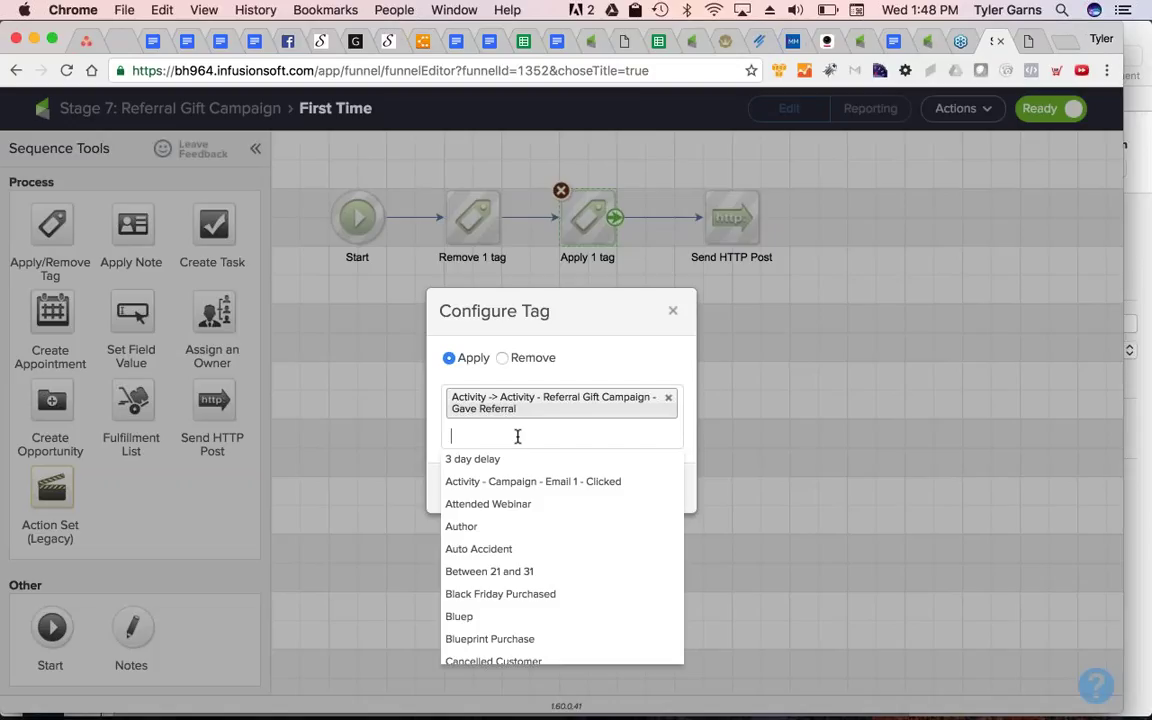
type("Statu")
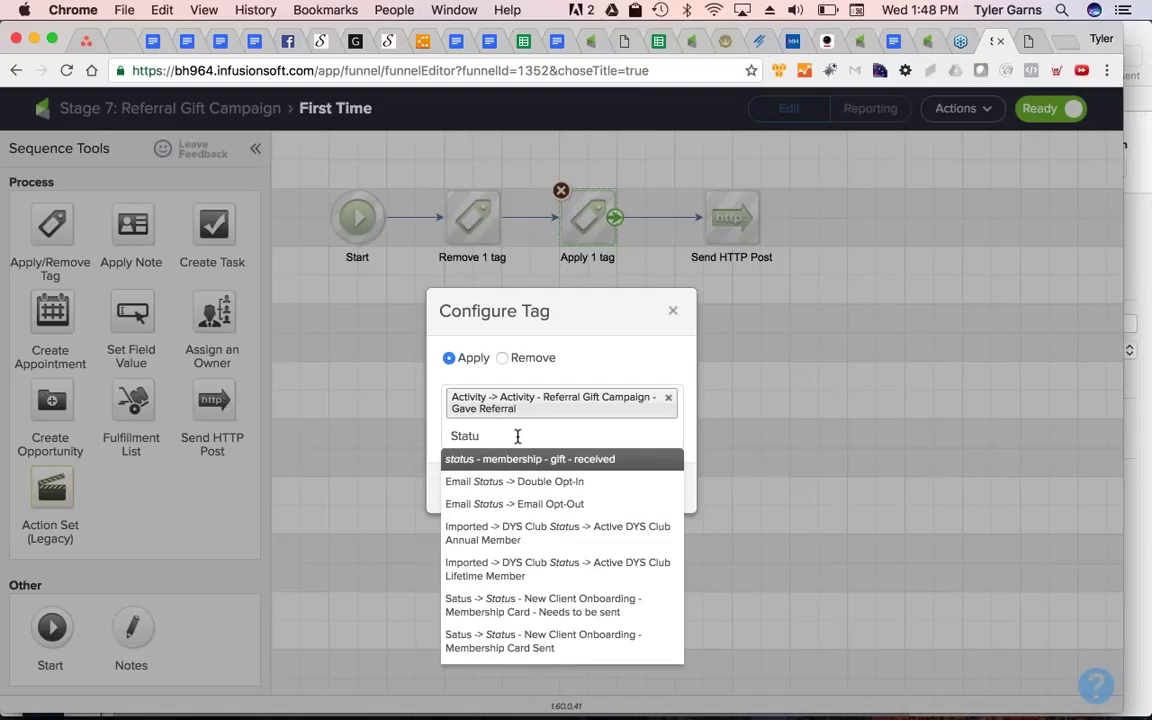
type("s - Ref")
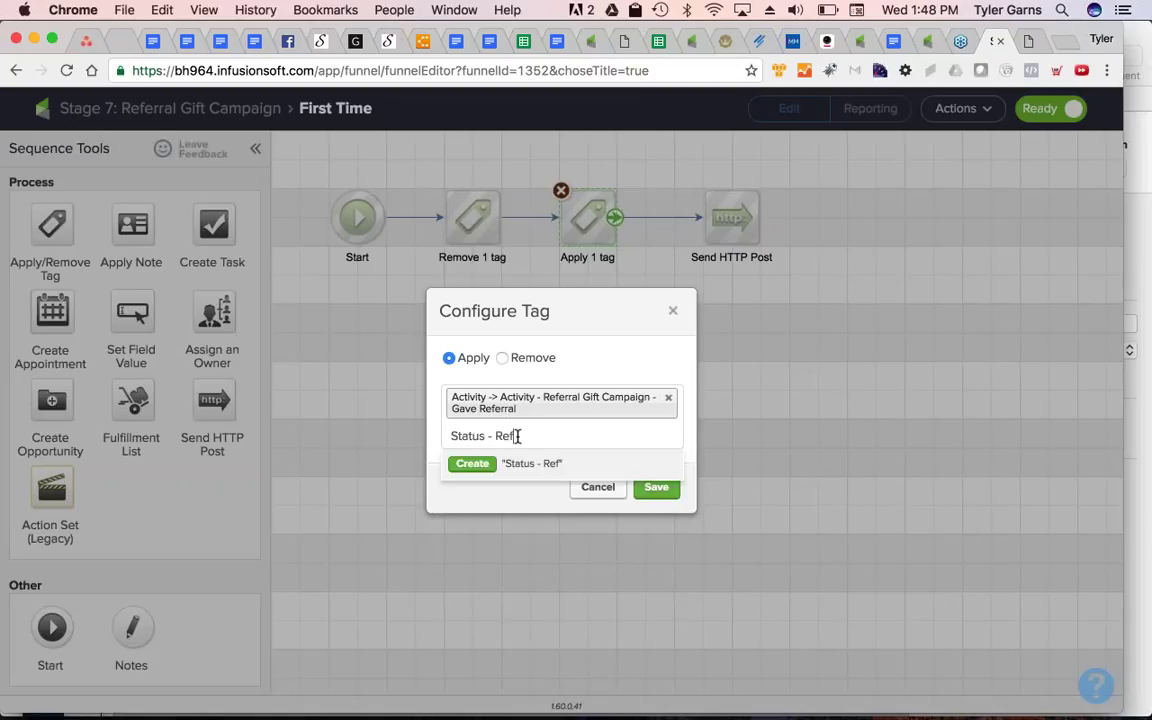
type("erral Gift Cama")
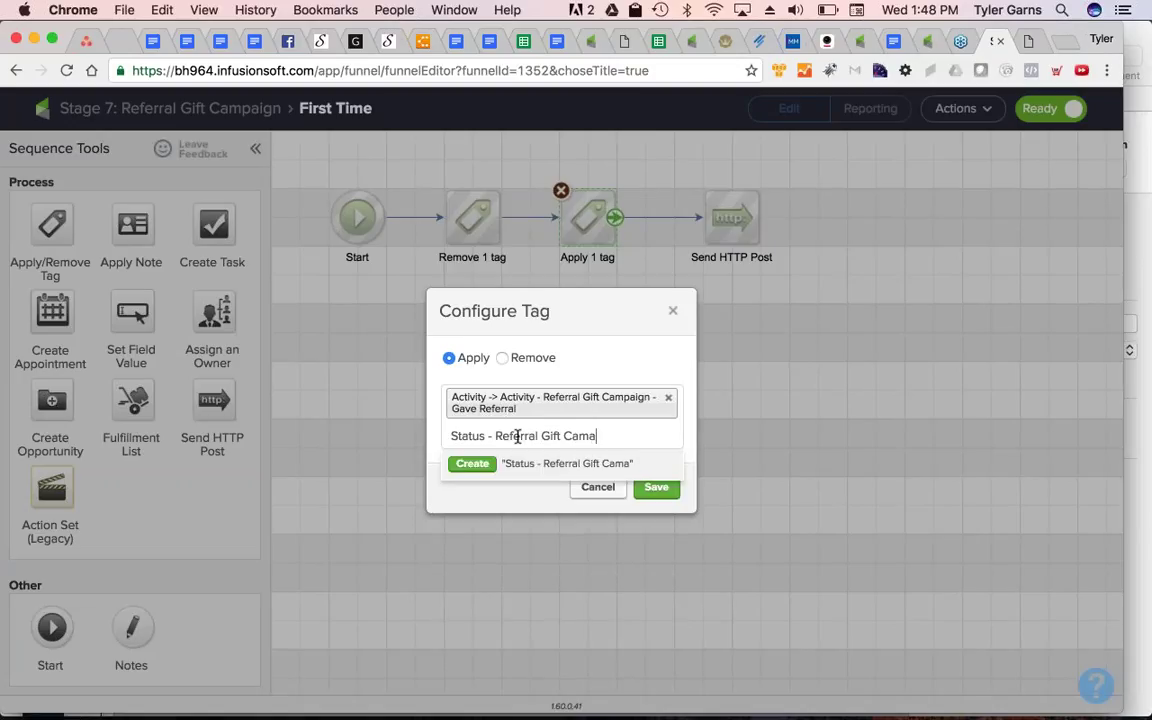
type("paign -")
key("BackSpace")
key("BackSpace")
key("BackSpace")
key("BackSpace")
key("BackSpace")
key("BackSpace")
key("BackSpace")
key("BackSpace")
key("BackSpace")
type("paign - 1st Gift")
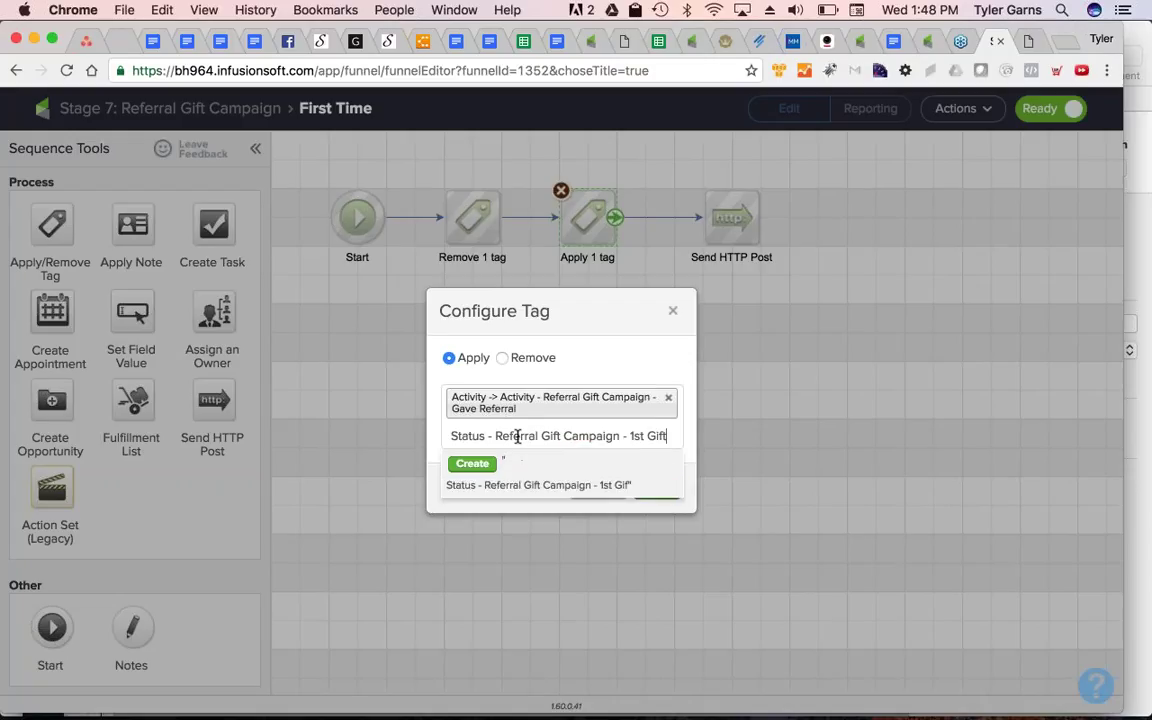
type(" Given")
key("super+a")
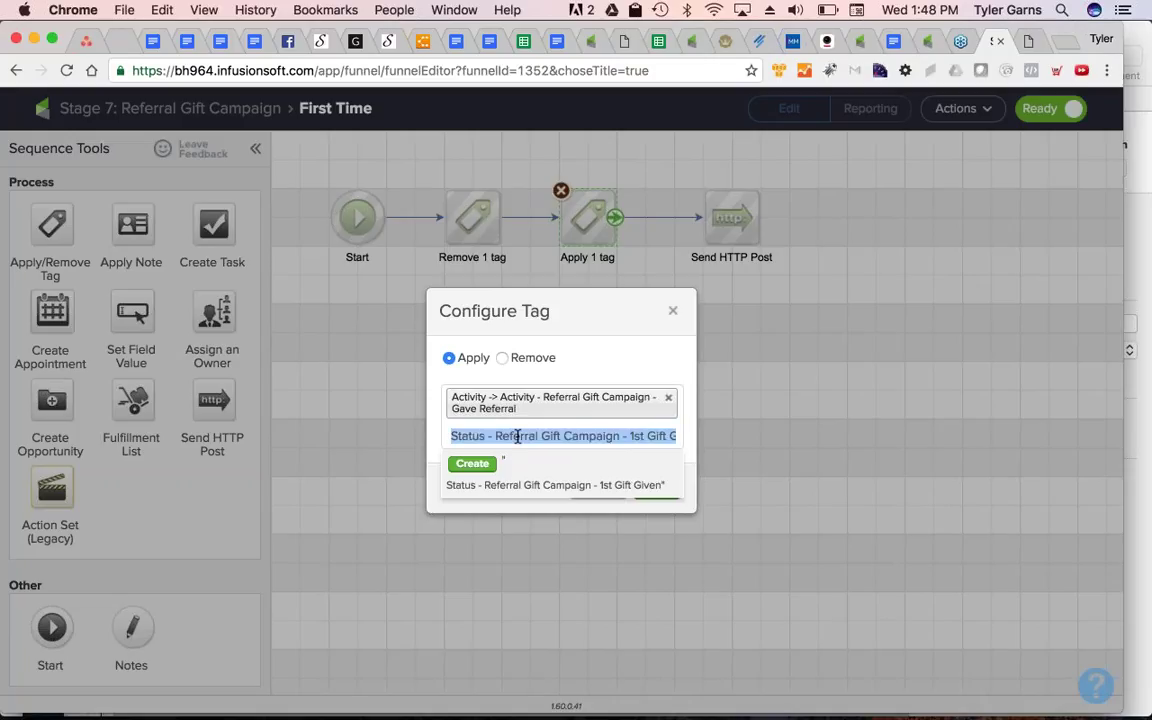
key("super+c")
key("Left")
key("Return")
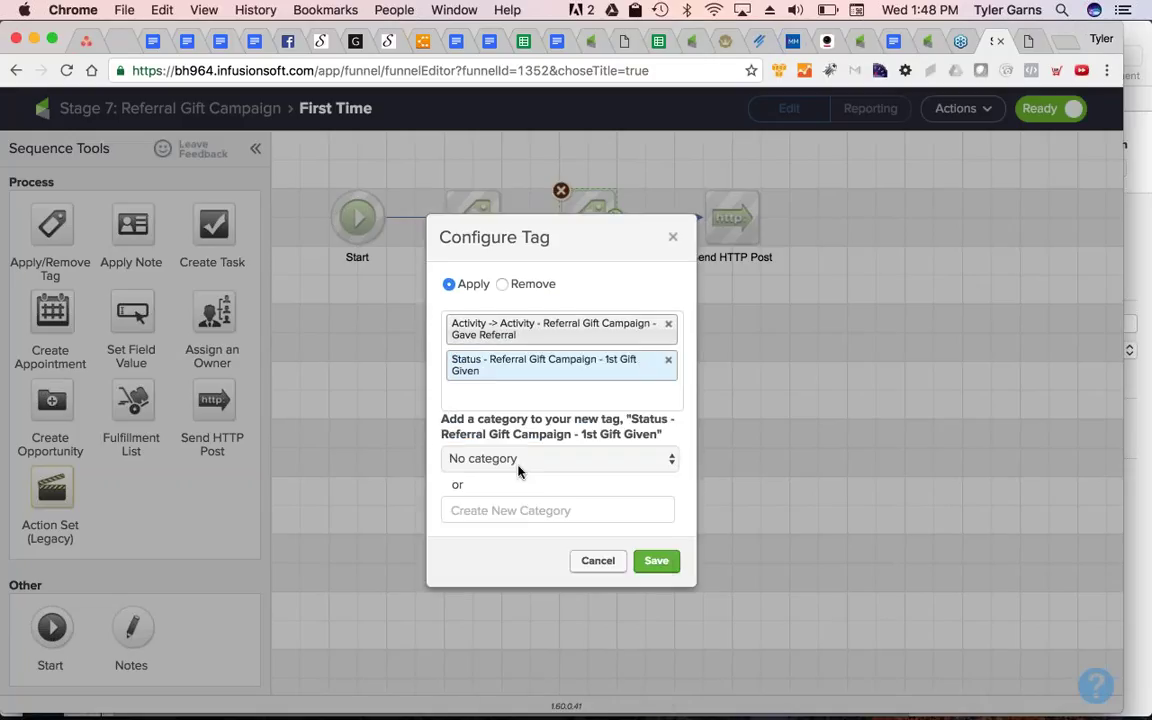
left_click(519, 466)
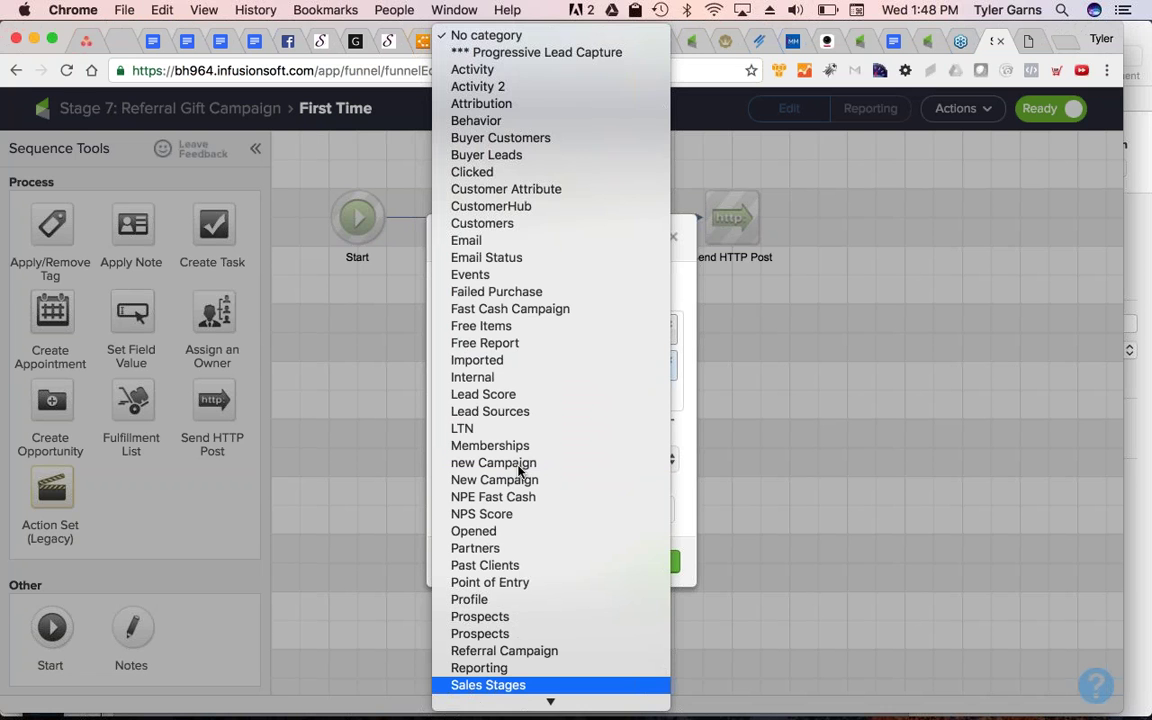
type("t")
key("Return")
left_click(656, 559)
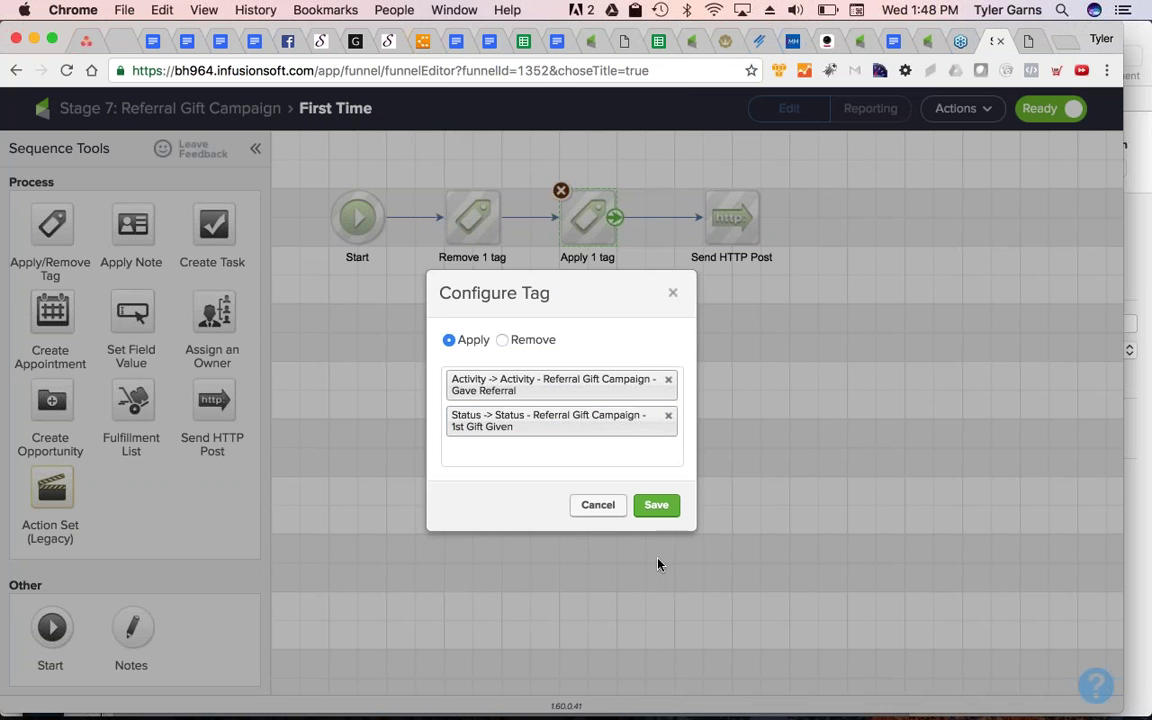
left_click(653, 504)
Make Second Time apply a new 'Status - Referral Gift Campaign - 2nd Gift Given' tag in Status
left_click(170, 108)
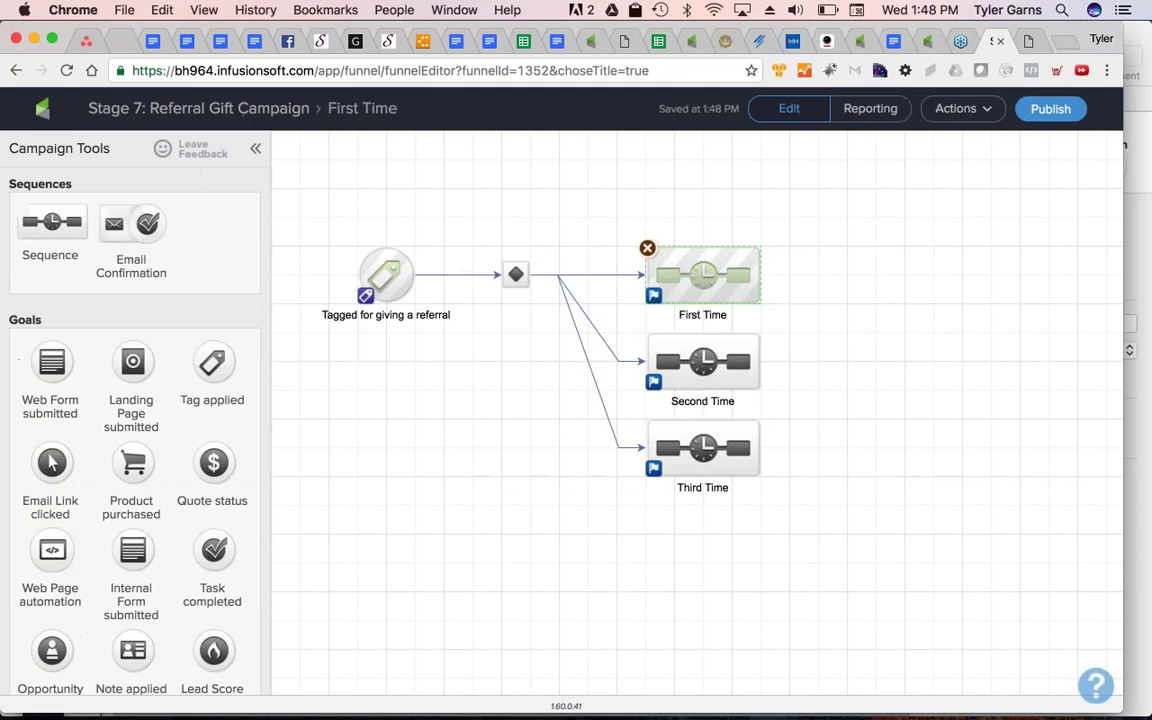
double_click(699, 360)
double_click(600, 215)
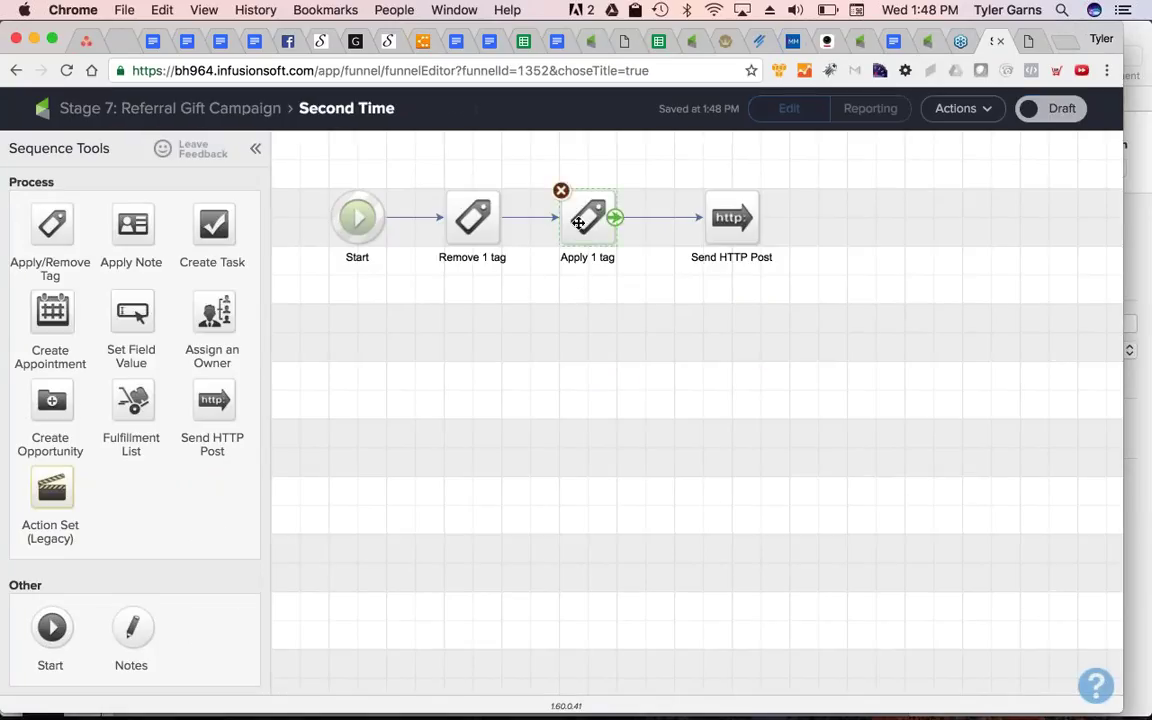
left_click(612, 437)
key("super+v")
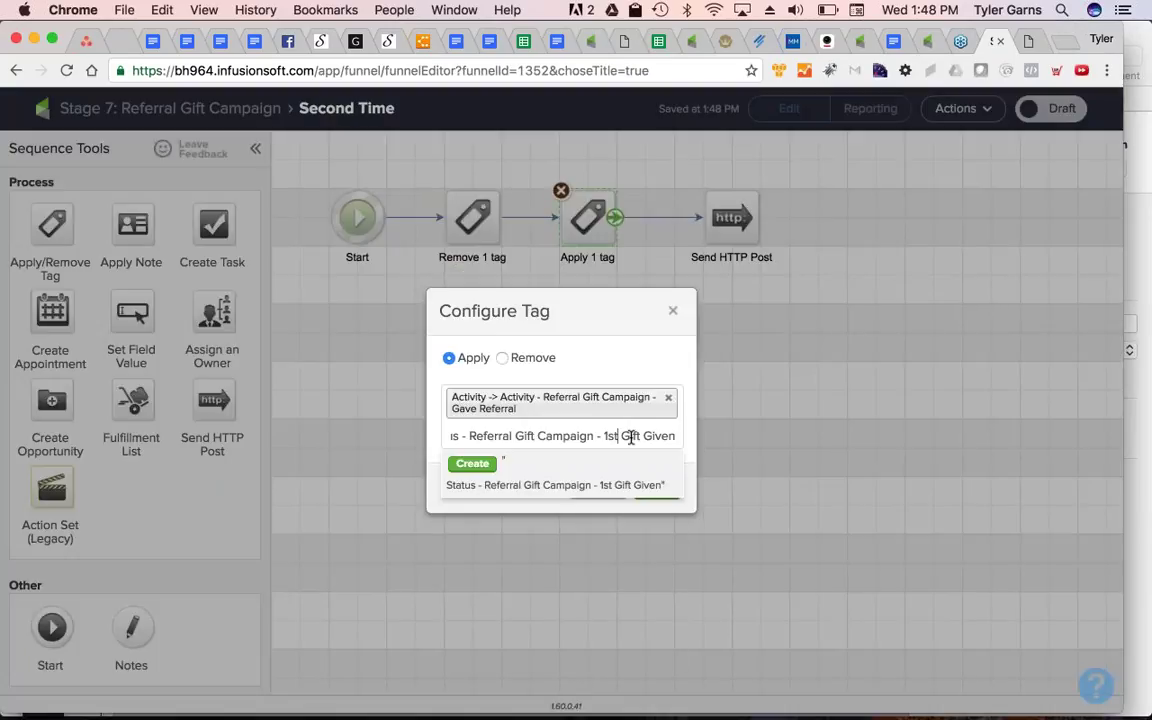
key("BackSpace")
key("BackSpace")
key("BackSpace")
type("2nd")
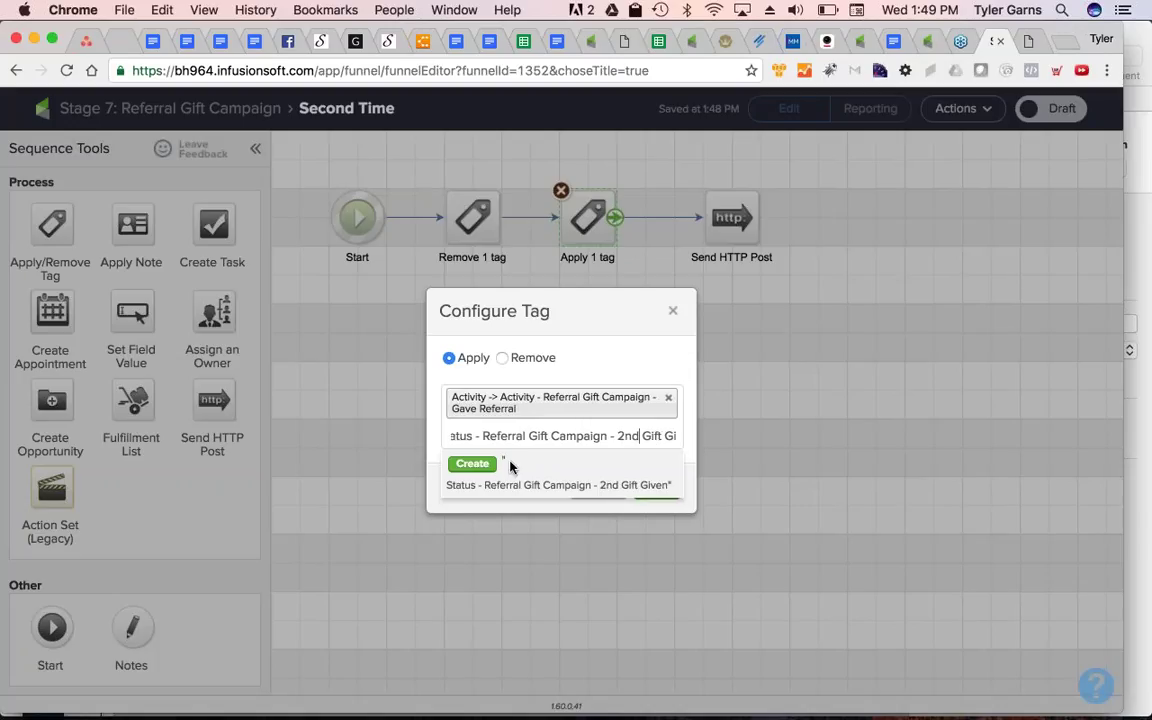
left_click(476, 464)
left_click(594, 458)
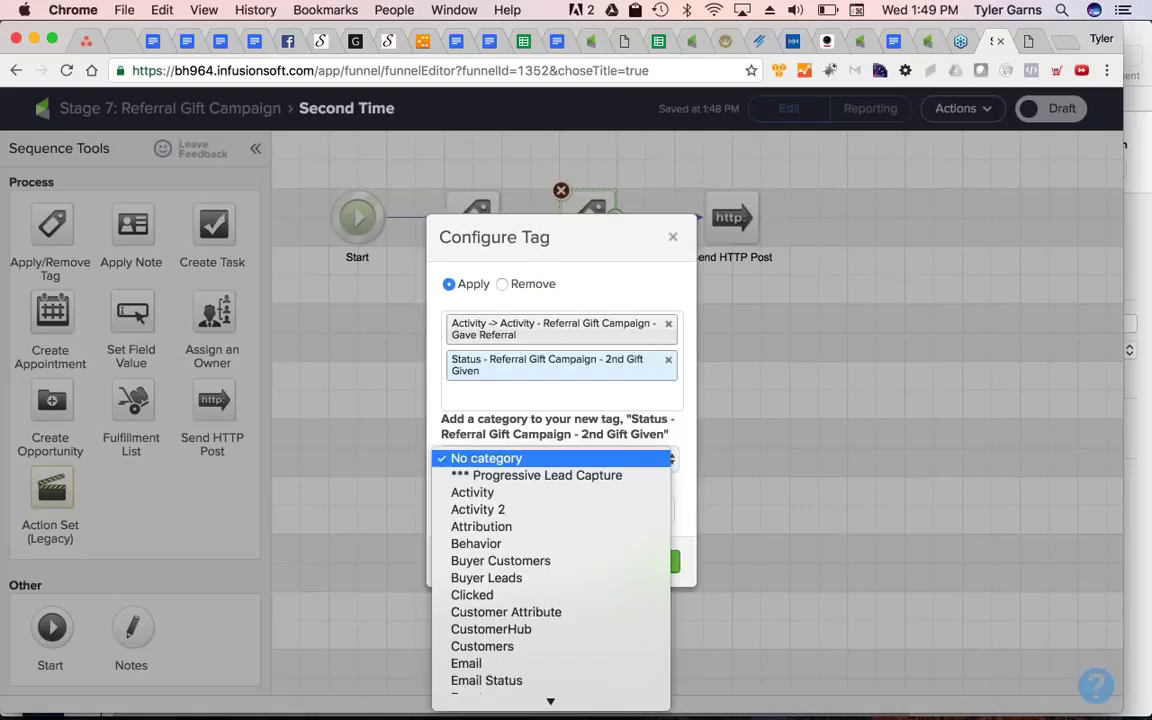
type("status")
key("Return")
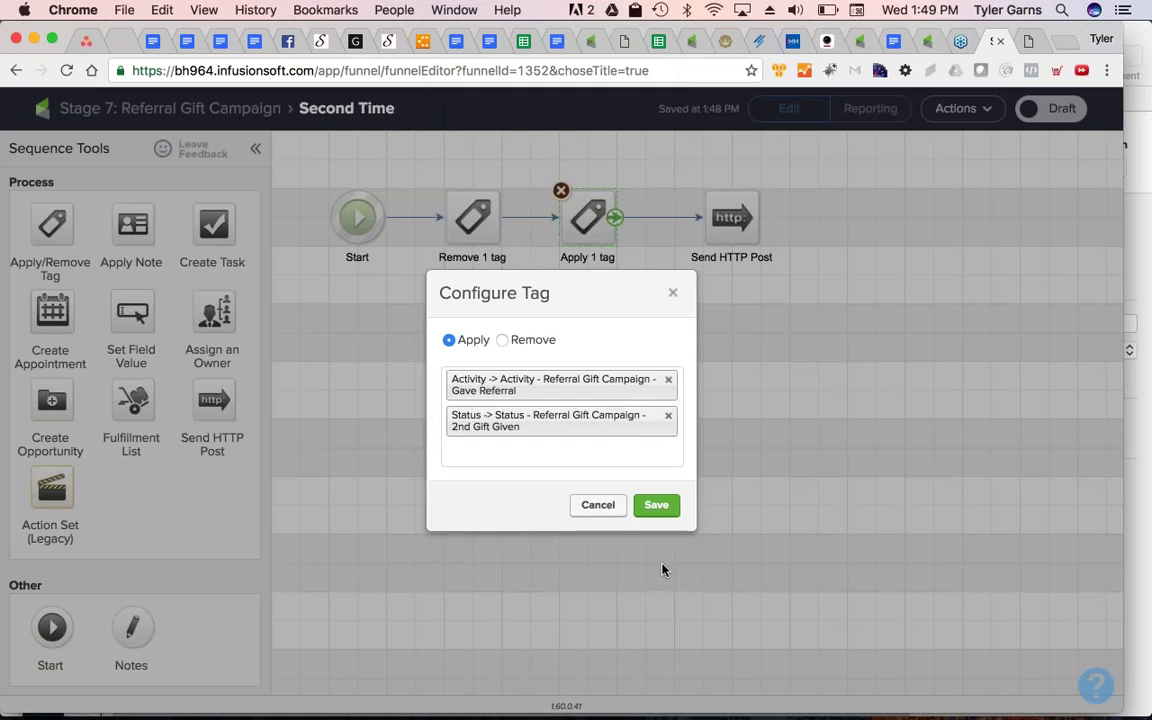
left_click(654, 504)
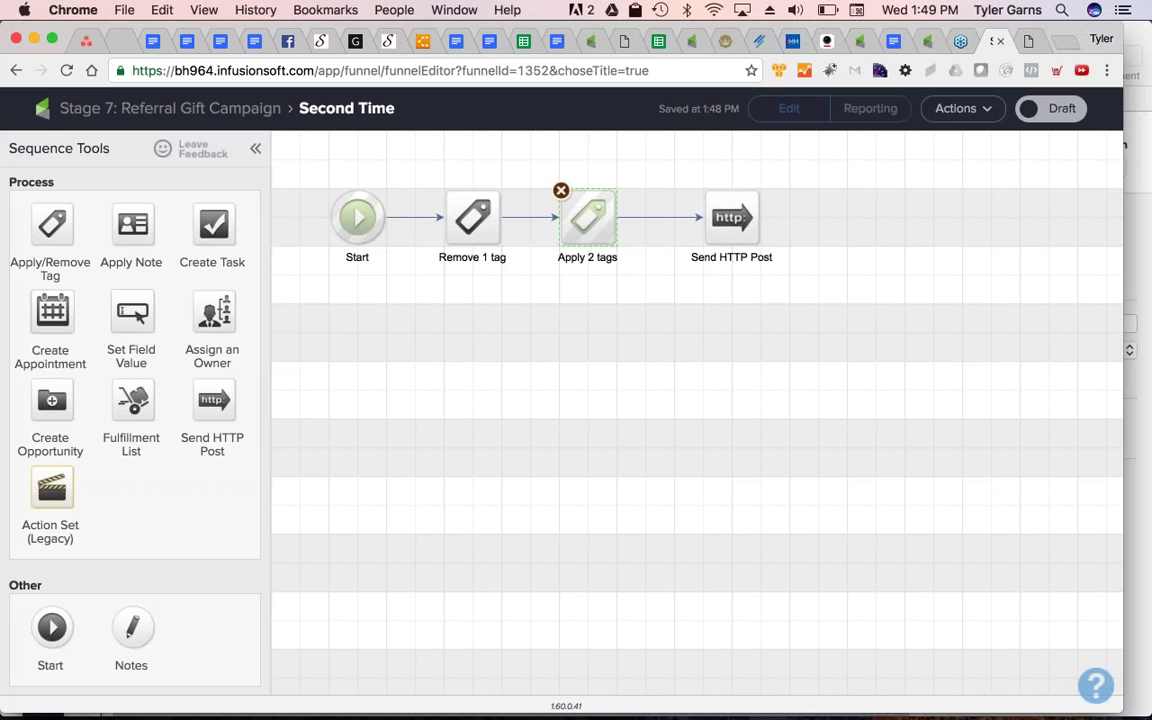
Make Third Time apply a new 'Status - Referral Gift Campaign - 3rd Gift Given' tag in Status
left_click(170, 108)
double_click(694, 445)
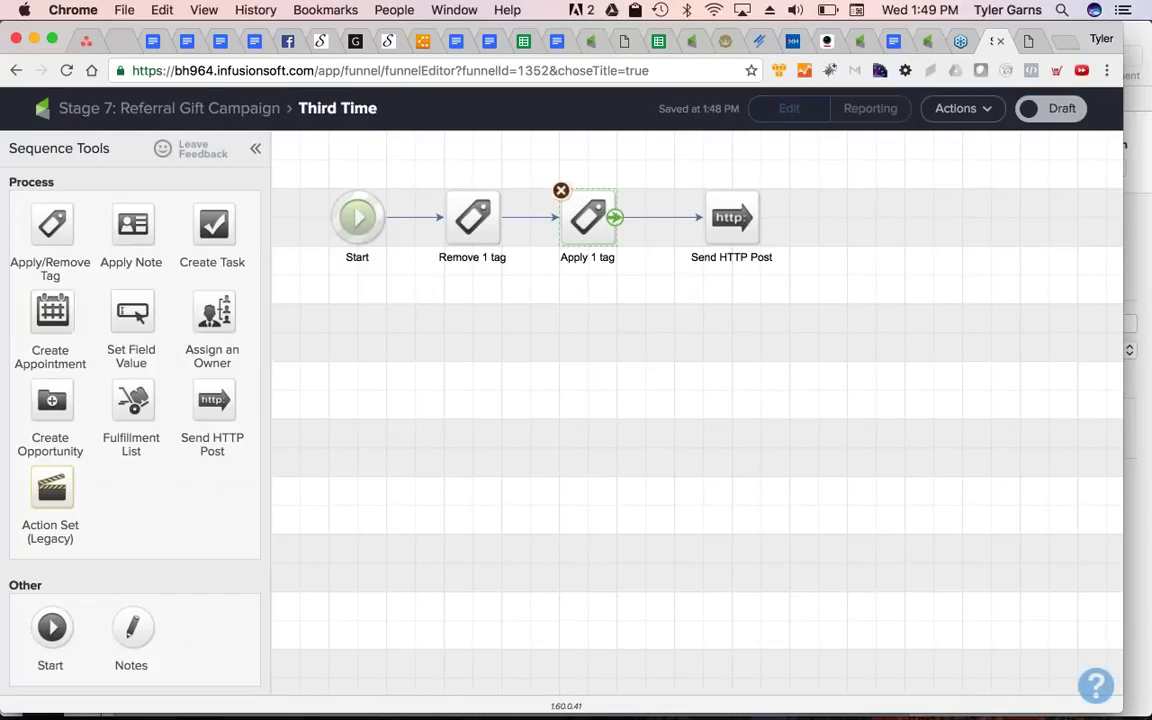
double_click(588, 217)
left_click(612, 437)
key("super+v")
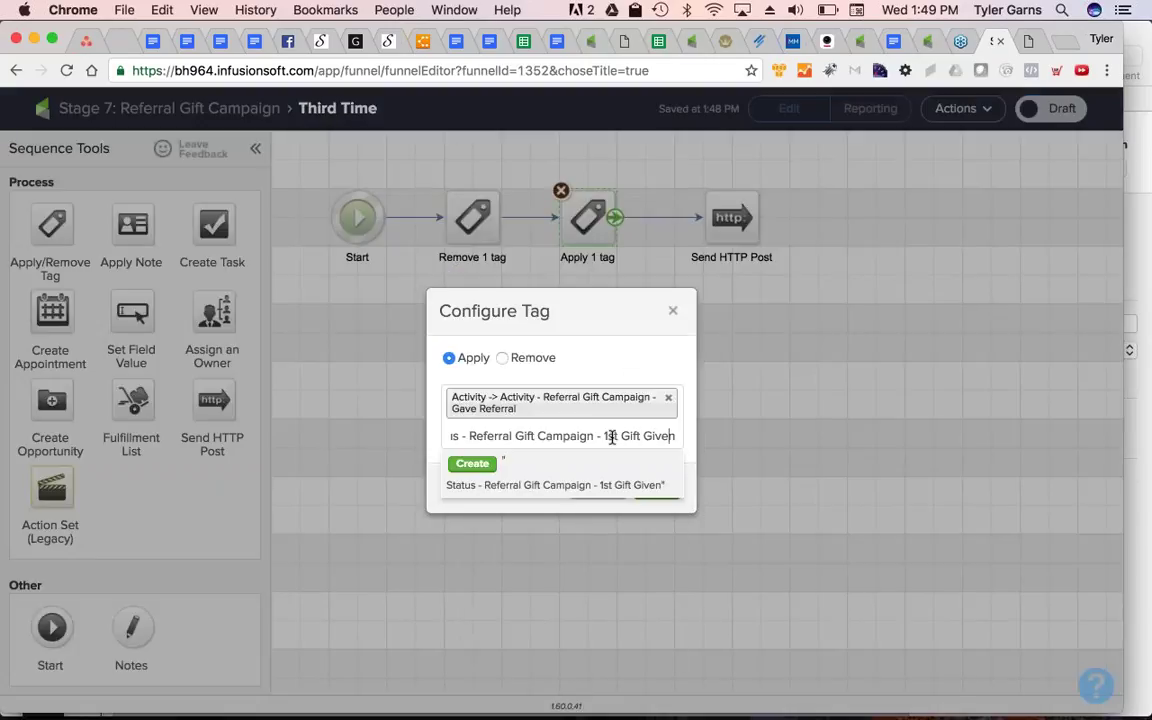
double_click(612, 437)
key("BackSpace")
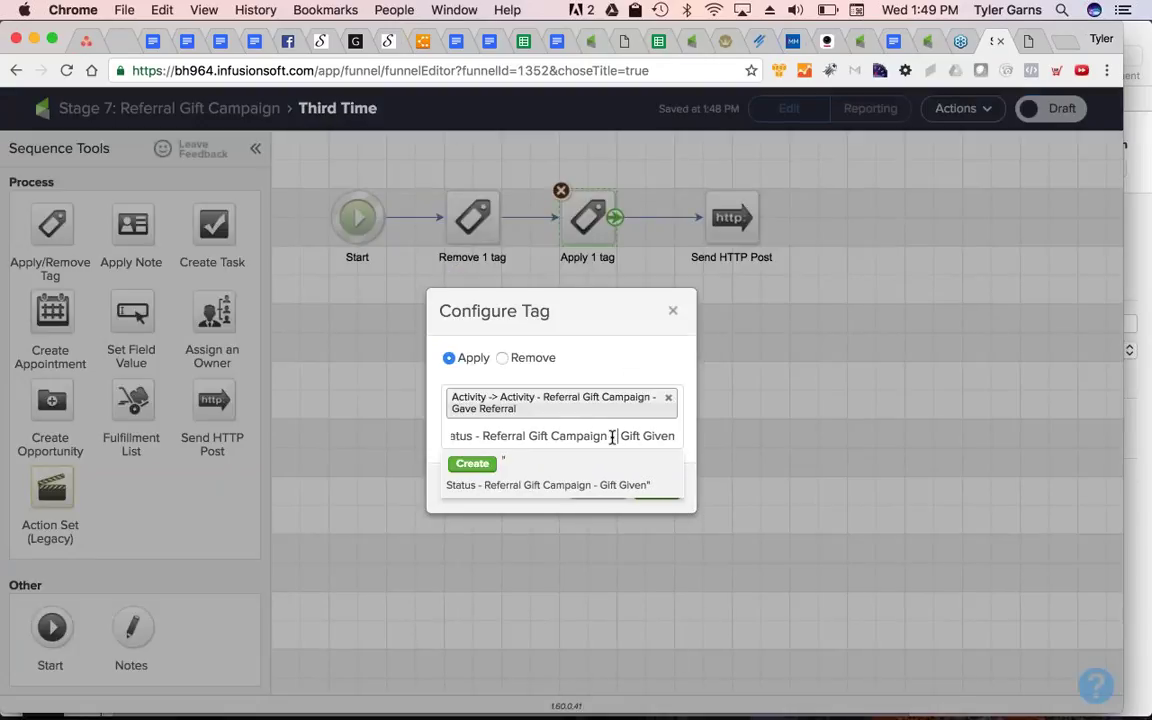
type("3rd")
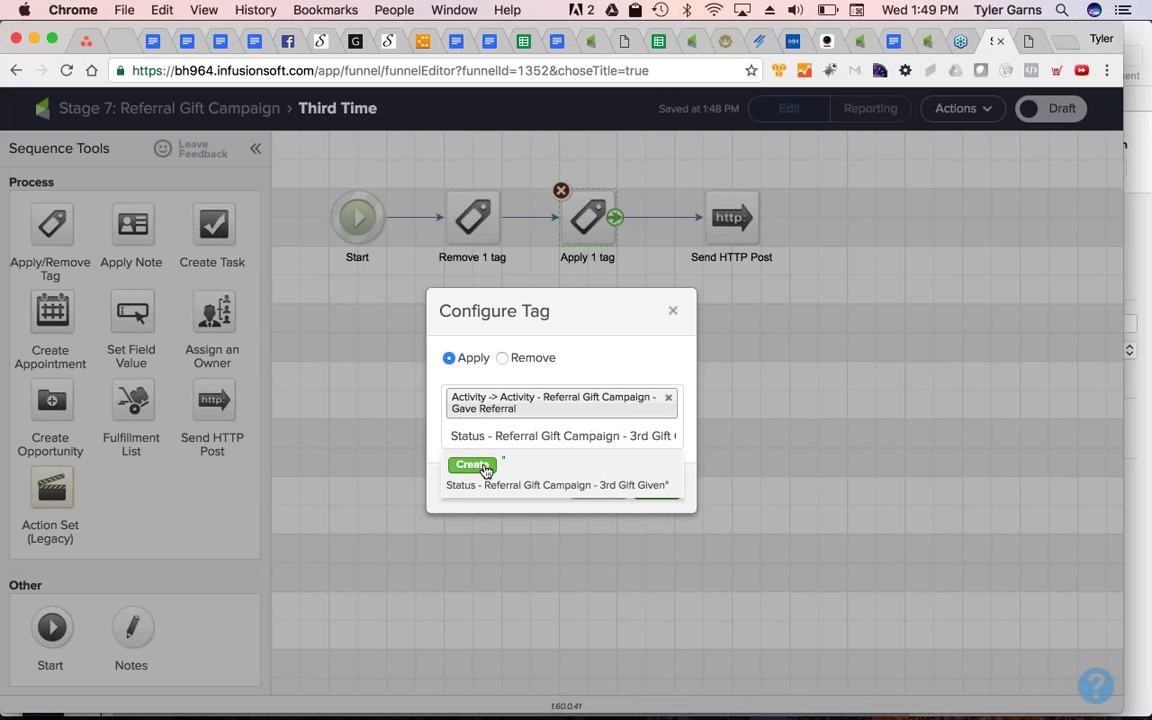
left_click(475, 465)
left_click(580, 460)
scroll(580, 467, "down", 3)
left_click(490, 684)
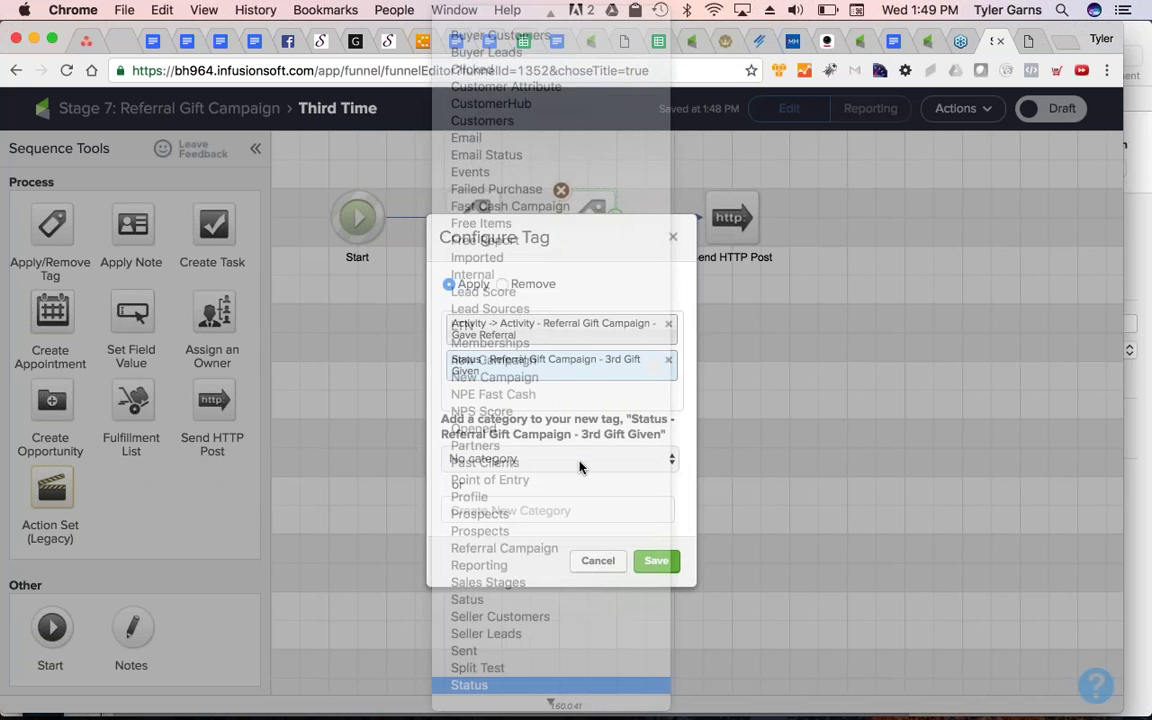
left_click(656, 558)
left_click(656, 504)
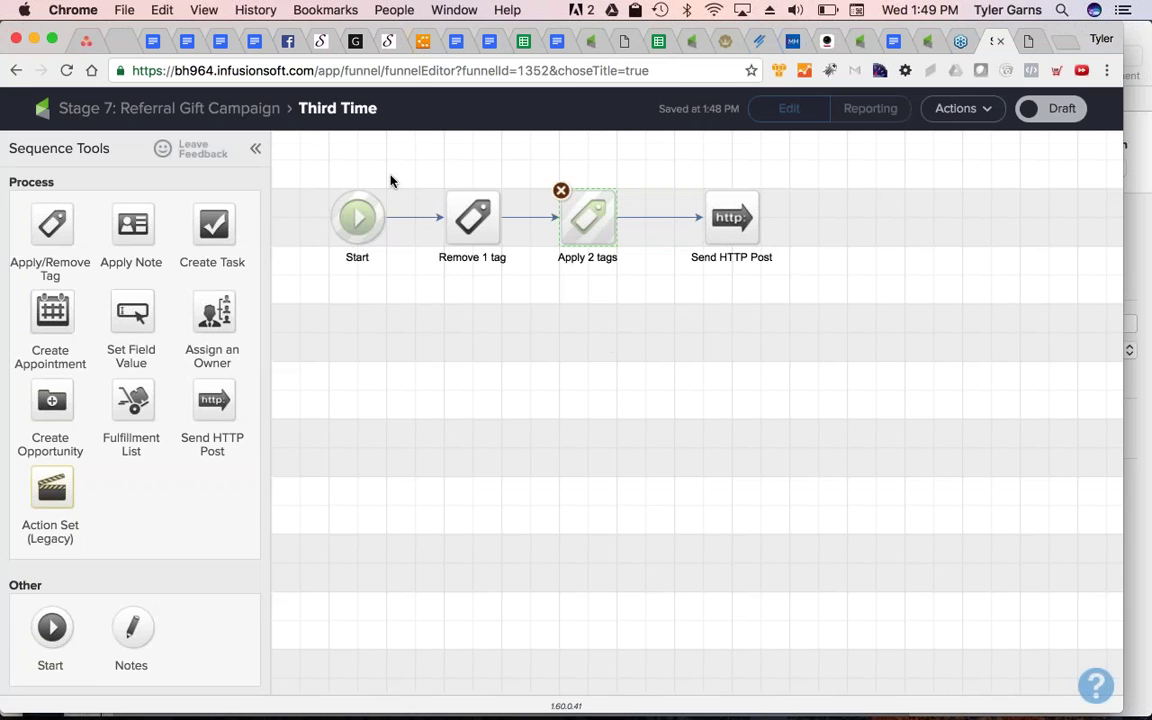
left_click(200, 108)
double_click(516, 275)
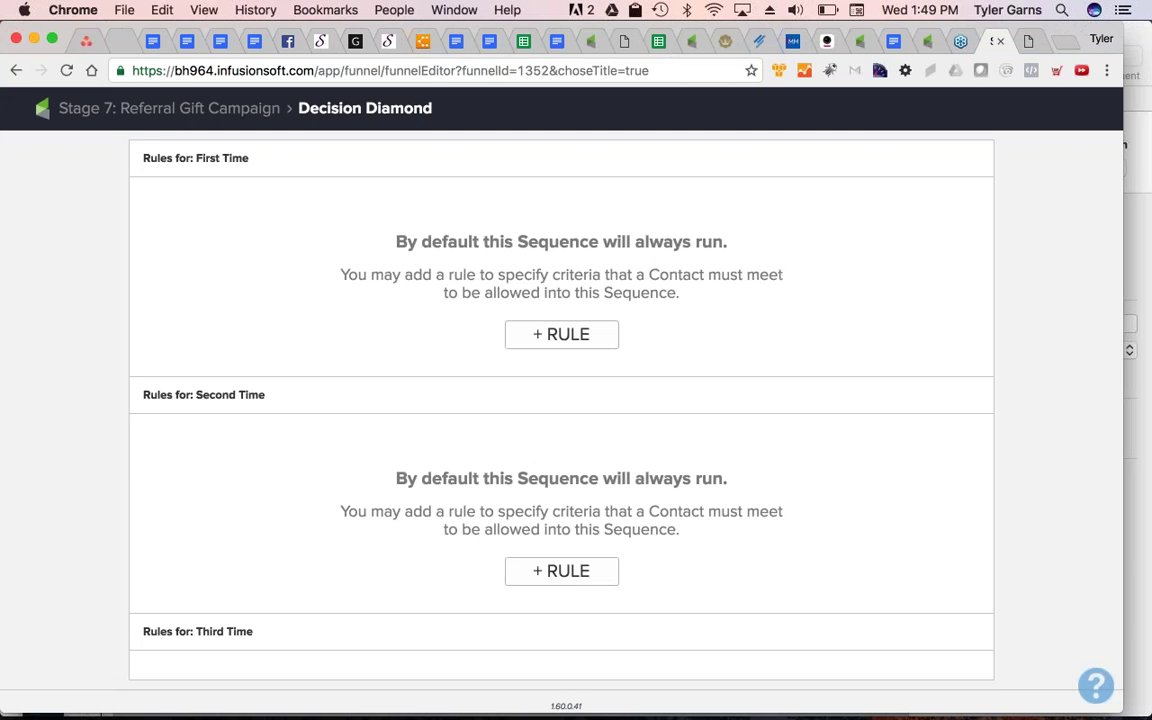
Route First Time when the contact's tags don't contain the 1st Gift Given tag
left_click_drag(197, 159, 240, 157)
left_click(561, 334)
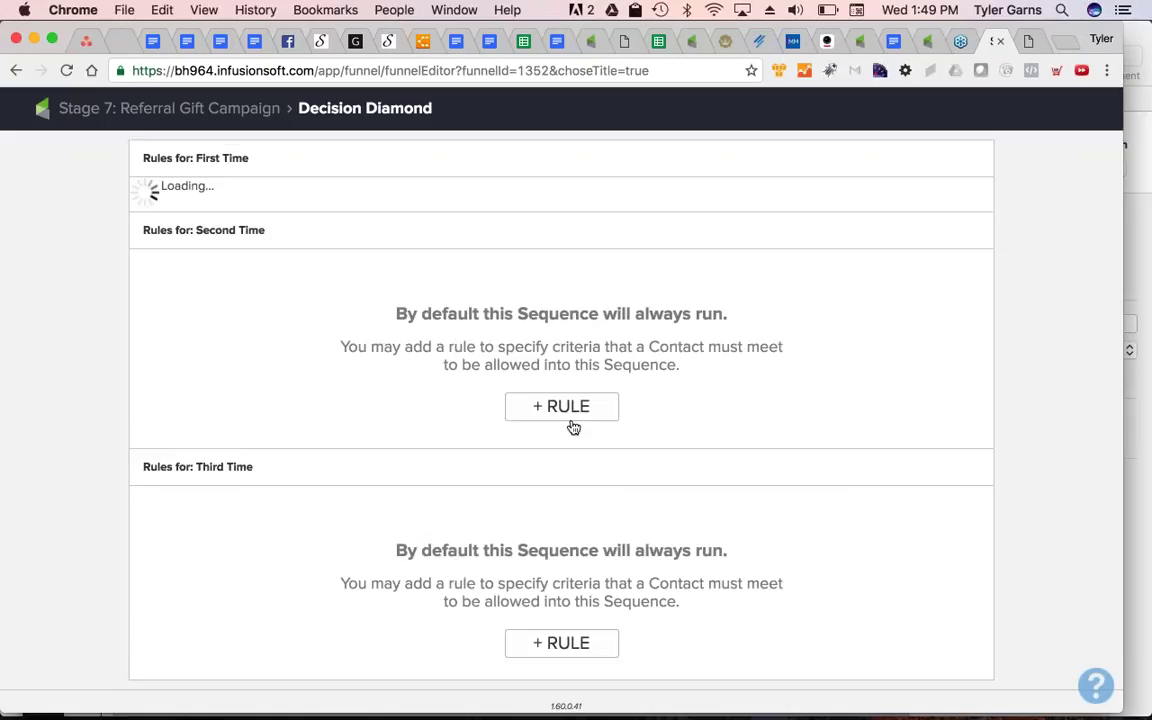
left_click(561, 487)
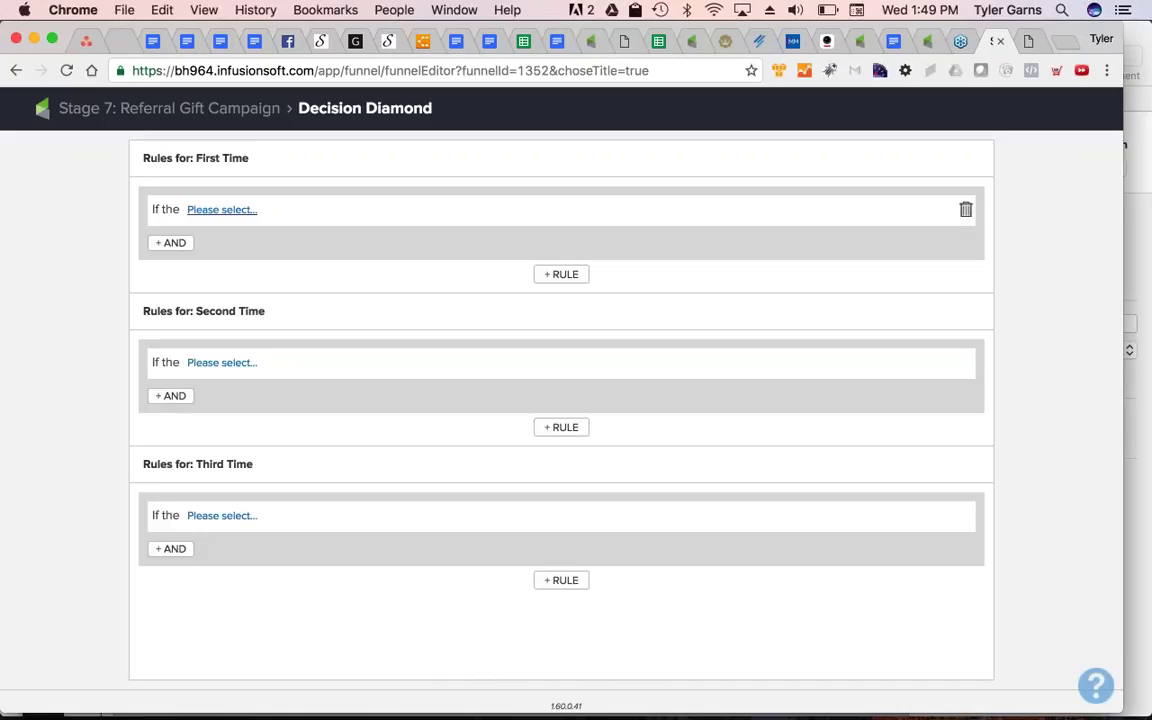
left_click(222, 210)
left_click(226, 229)
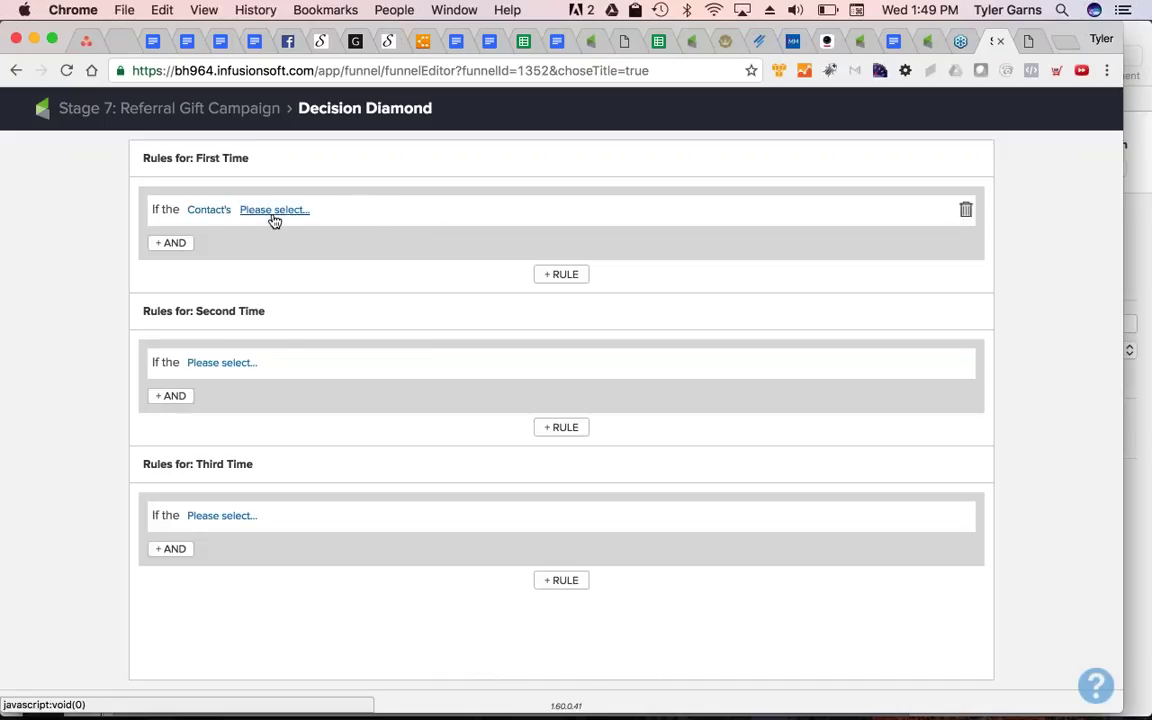
left_click(274, 211)
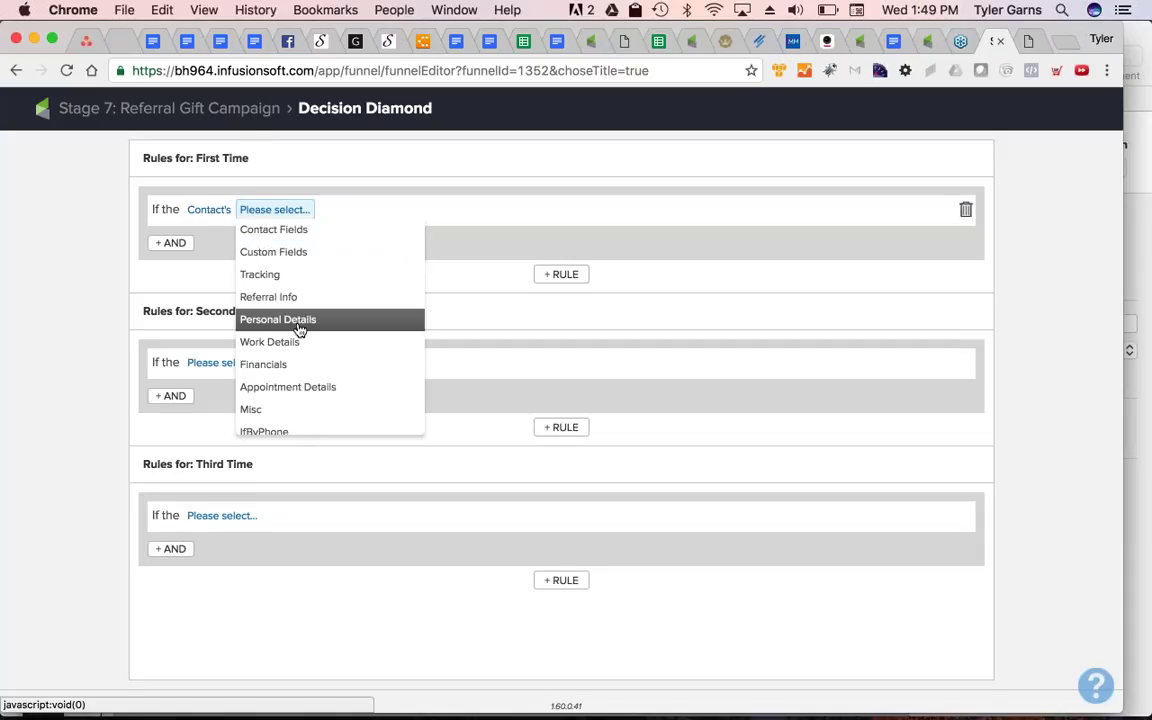
scroll(300, 395, "down", 2)
left_click(290, 423)
left_click(300, 210)
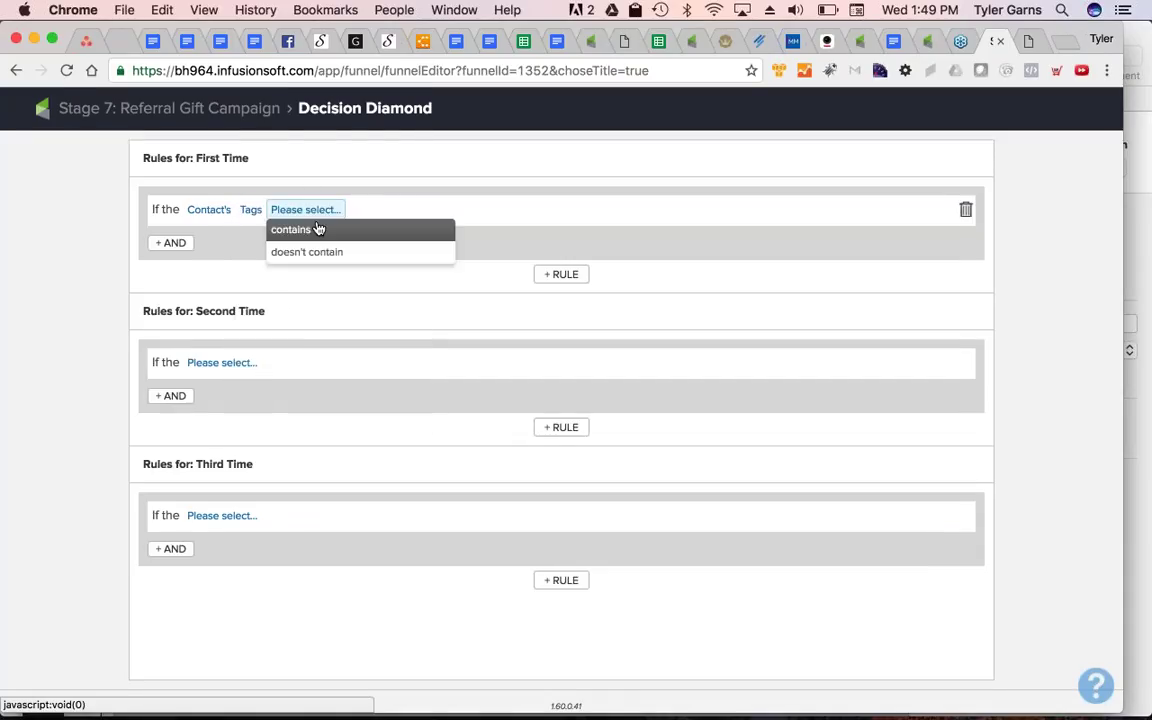
left_click(327, 253)
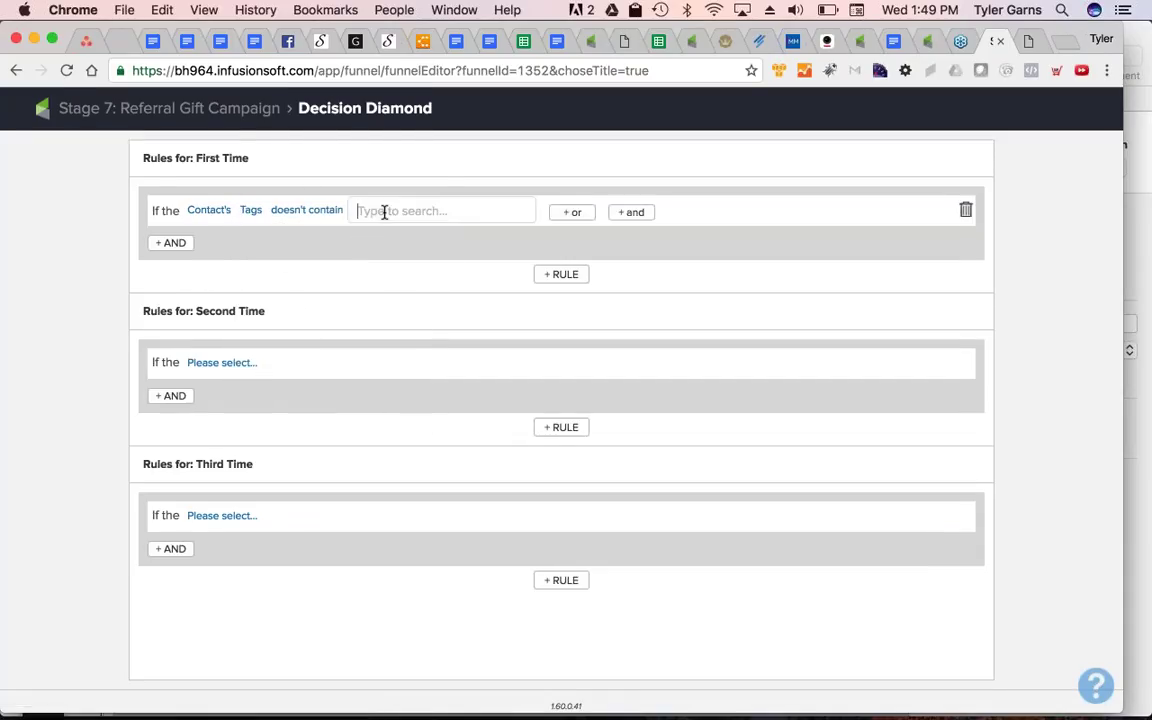
type("1st")
left_click(427, 259)
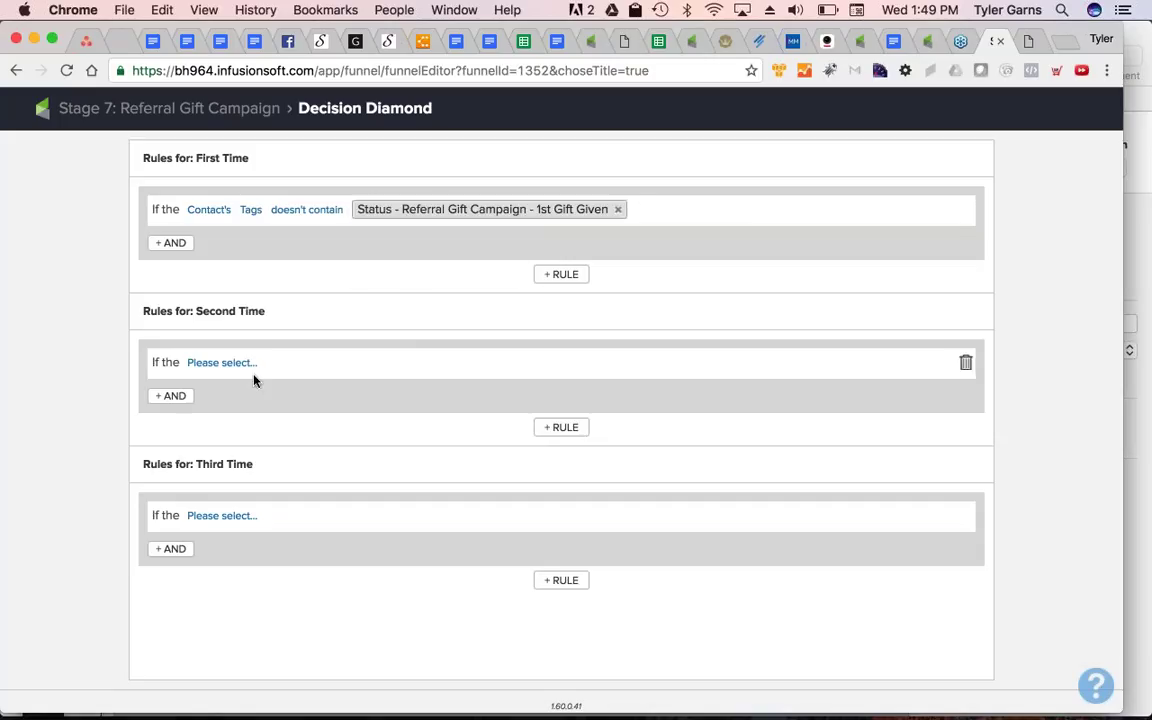
Give the Second Time rule a condition: contact's tags contain 1st Gift Given
left_click(219, 363)
left_click(229, 385)
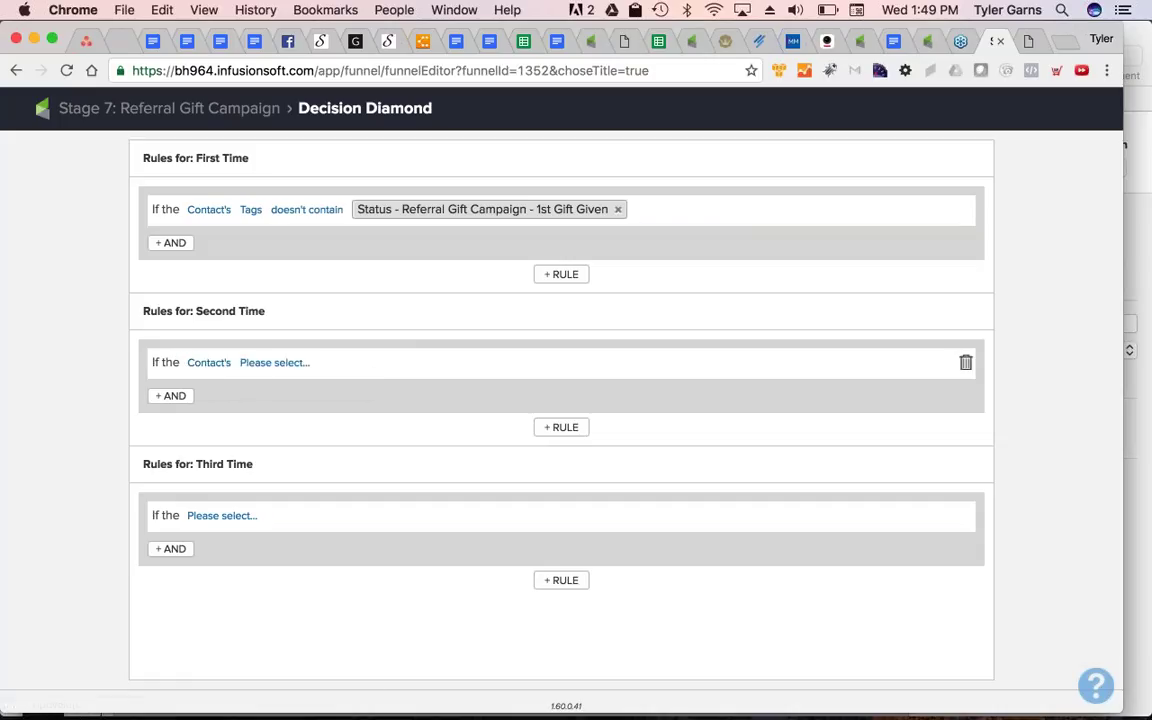
left_click(248, 363)
scroll(302, 493, "down", 3)
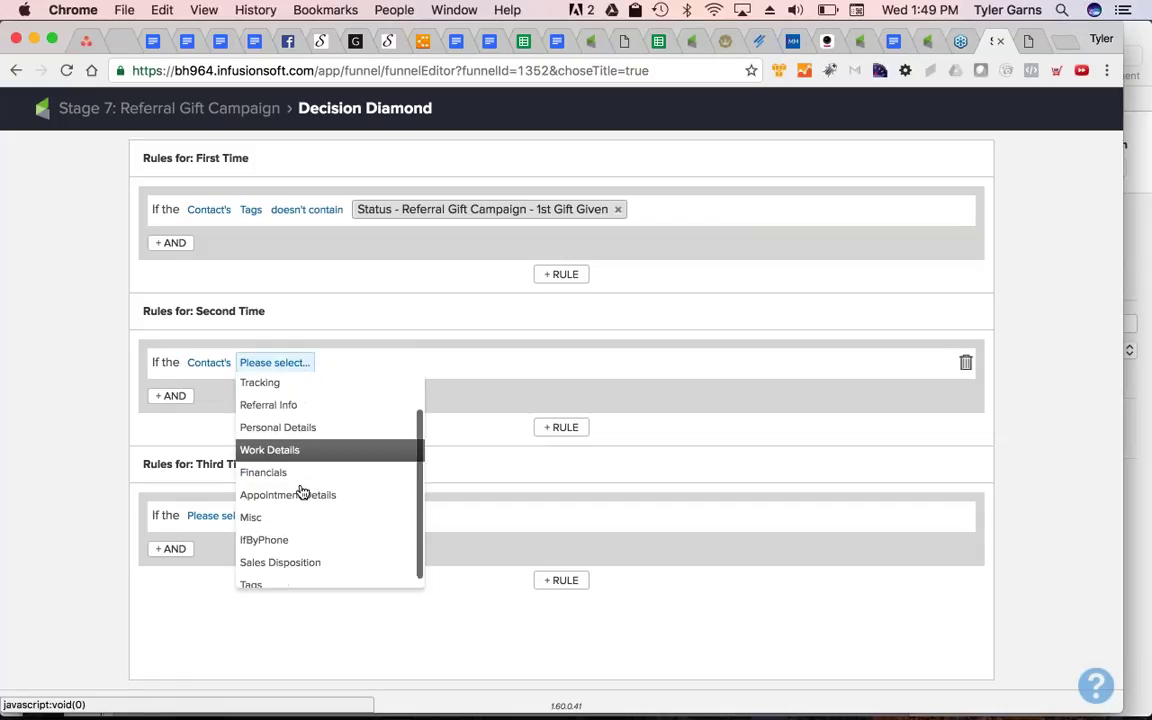
left_click(300, 574)
left_click(305, 363)
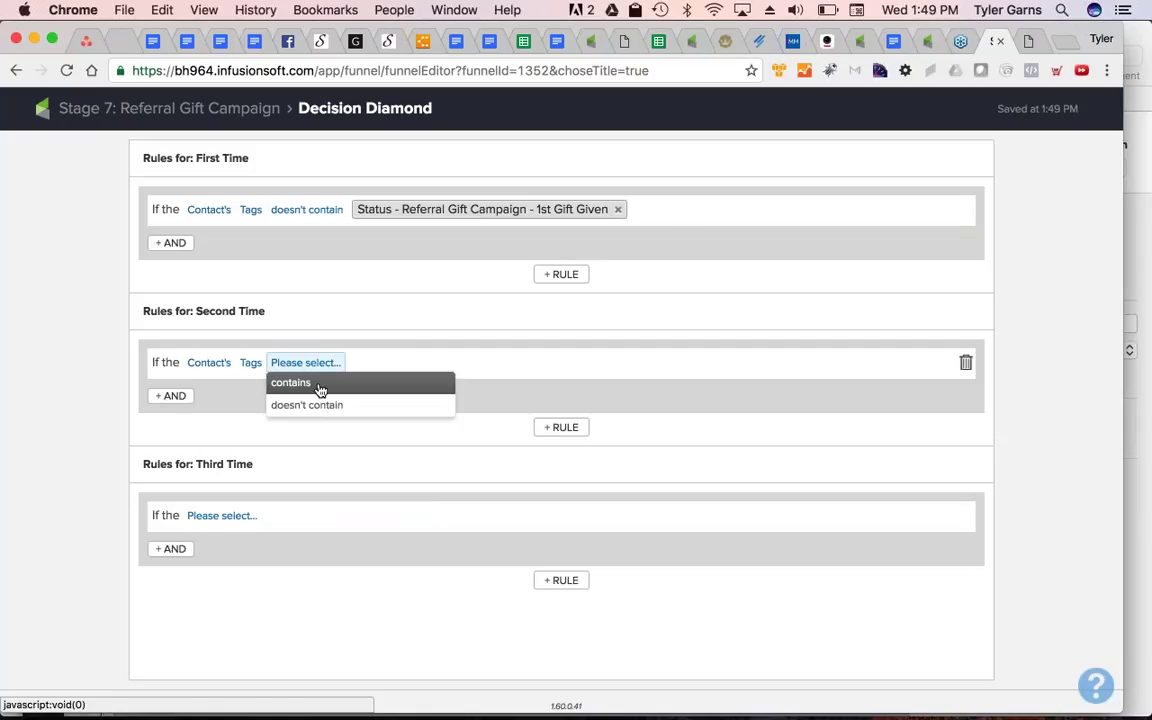
left_click(319, 388)
left_click(360, 362)
type("1st")
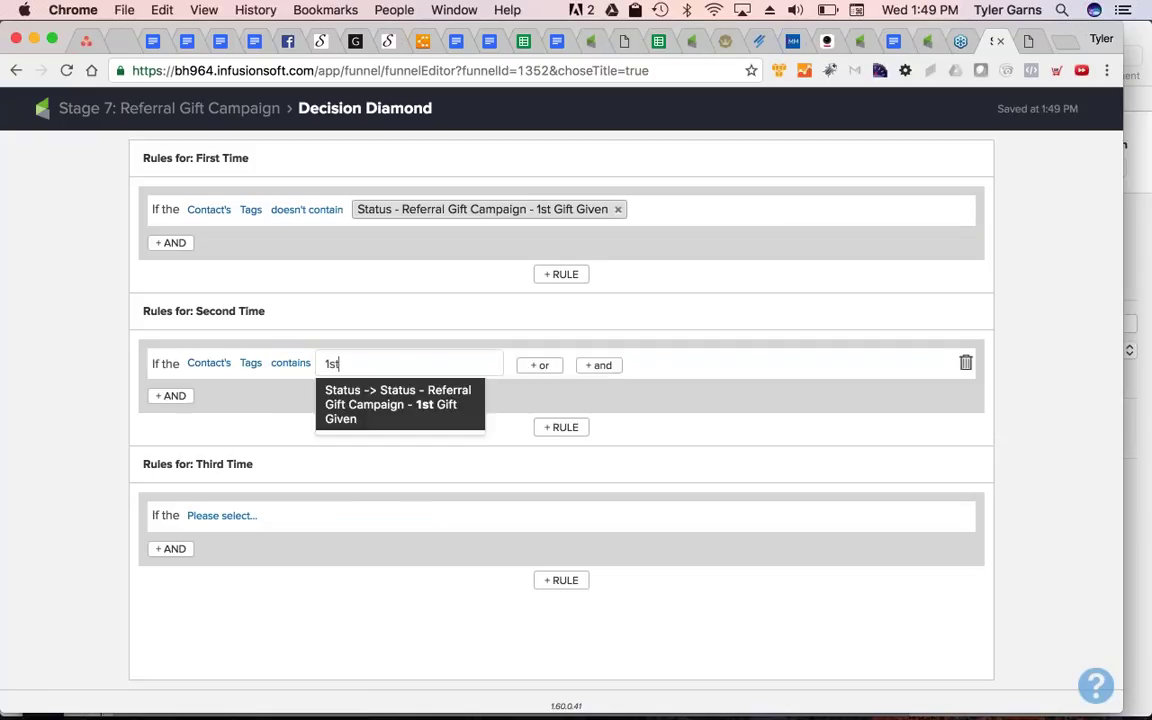
key("Return")
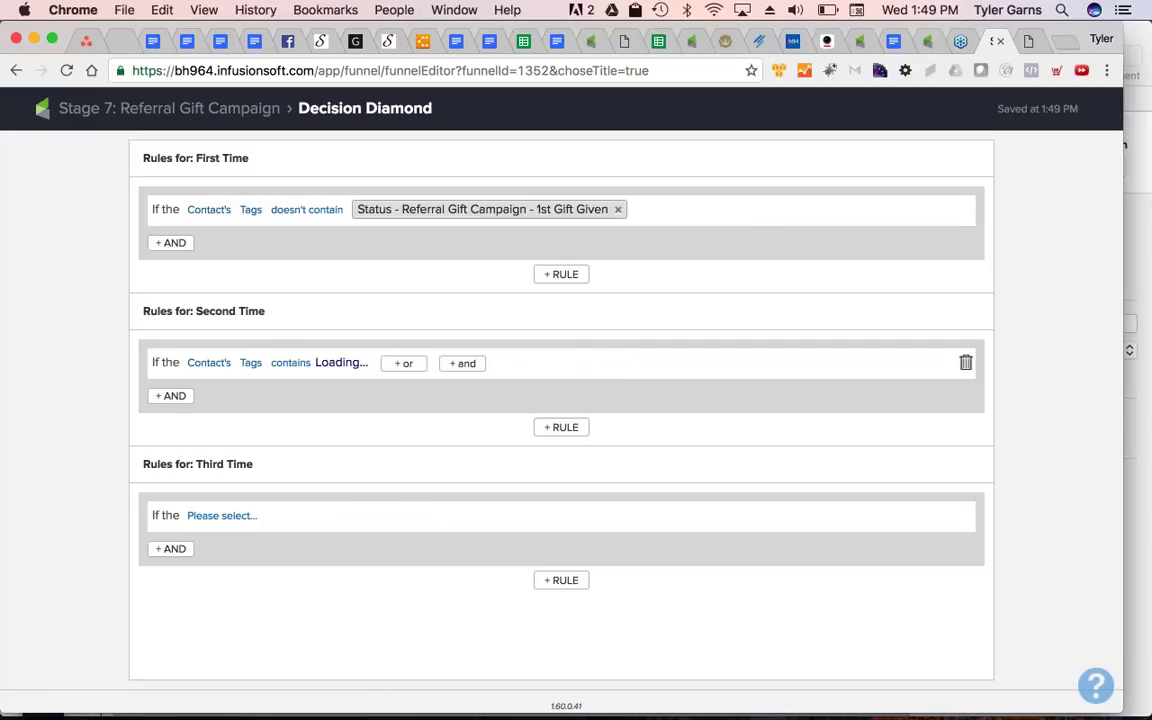
Add an AND condition so Second Time also requires tags not containing 2nd Gift Given
left_click(175, 396)
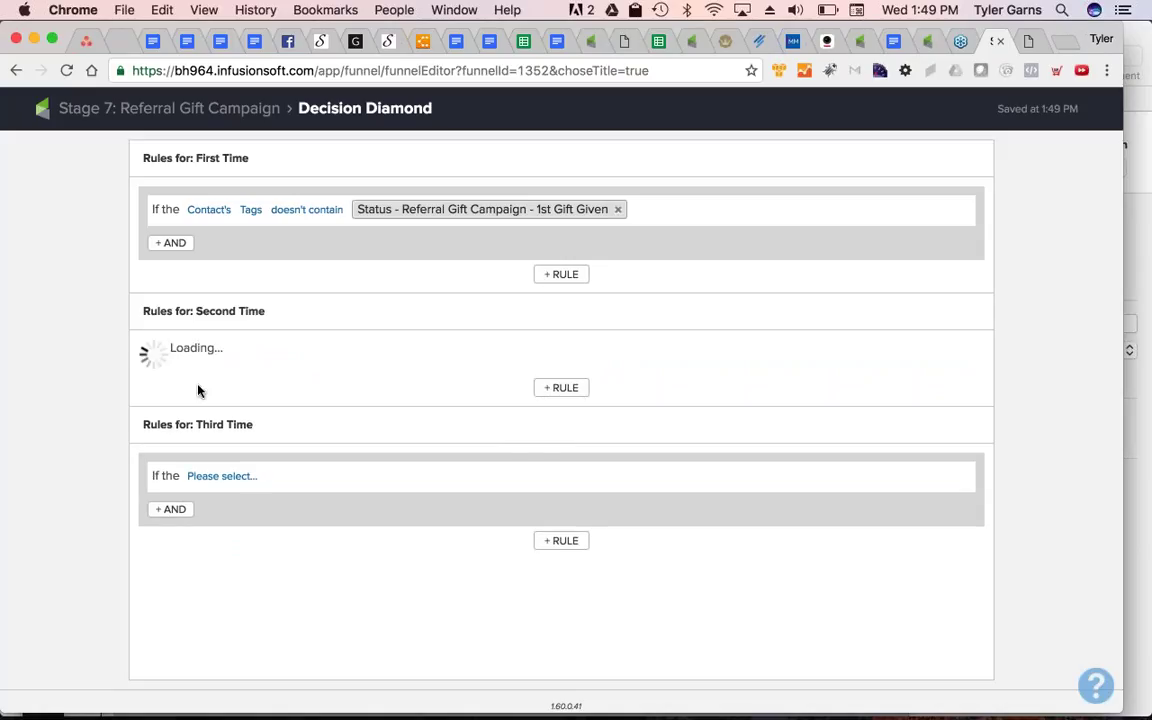
left_click(250, 397)
left_click(257, 418)
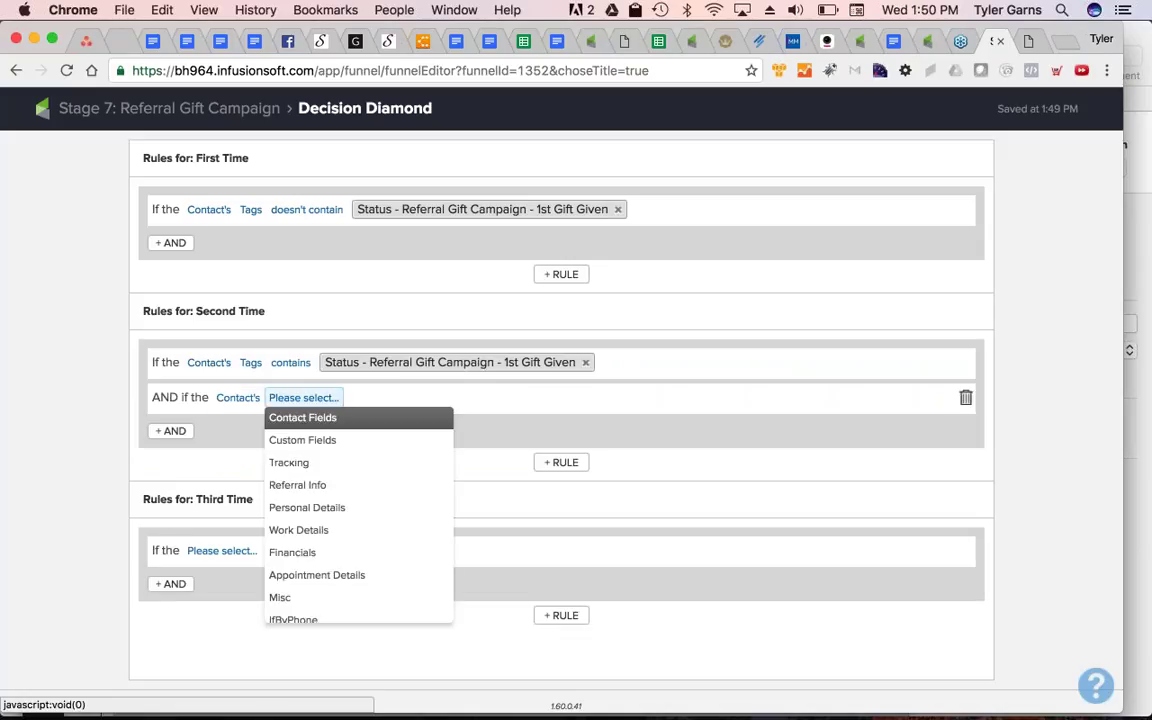
scroll(300, 590, "down", 2)
left_click(285, 611)
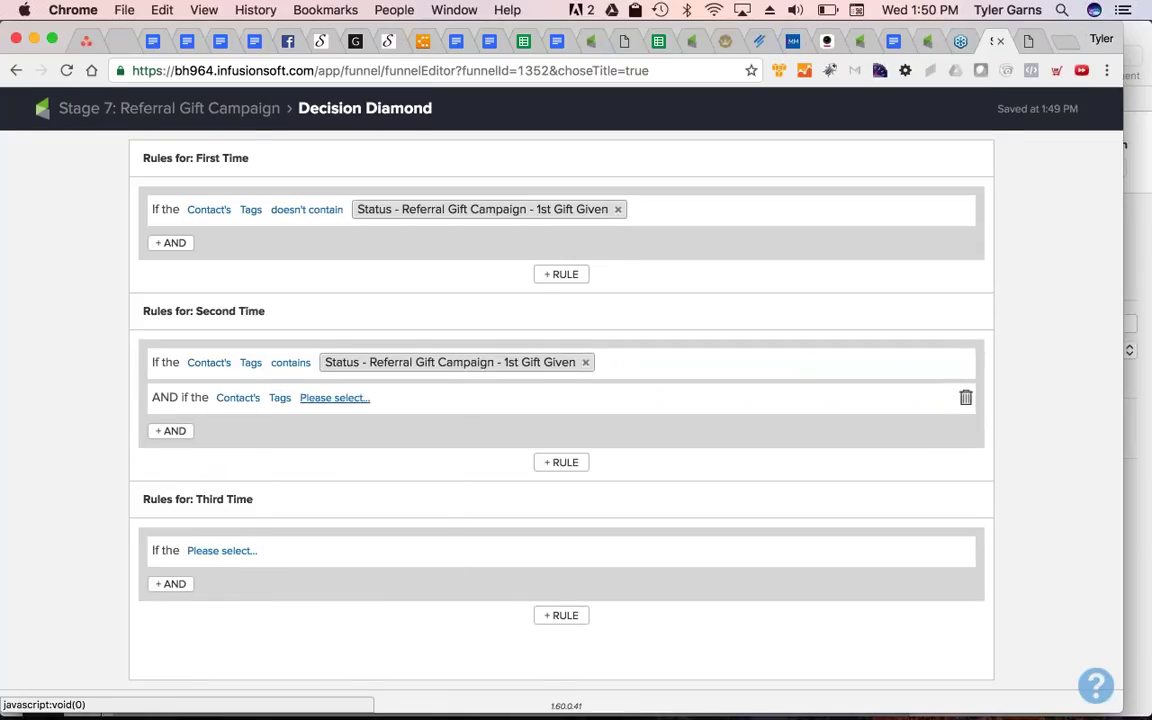
left_click(310, 397)
left_click(339, 441)
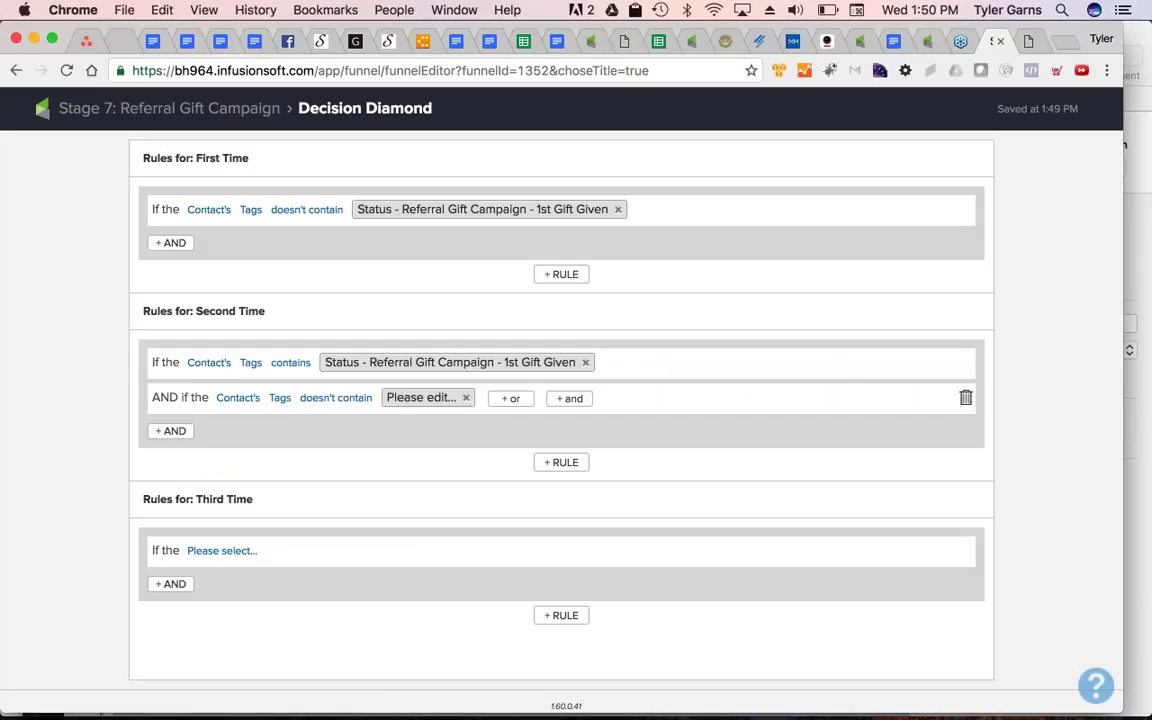
left_click(390, 399)
type("2nd")
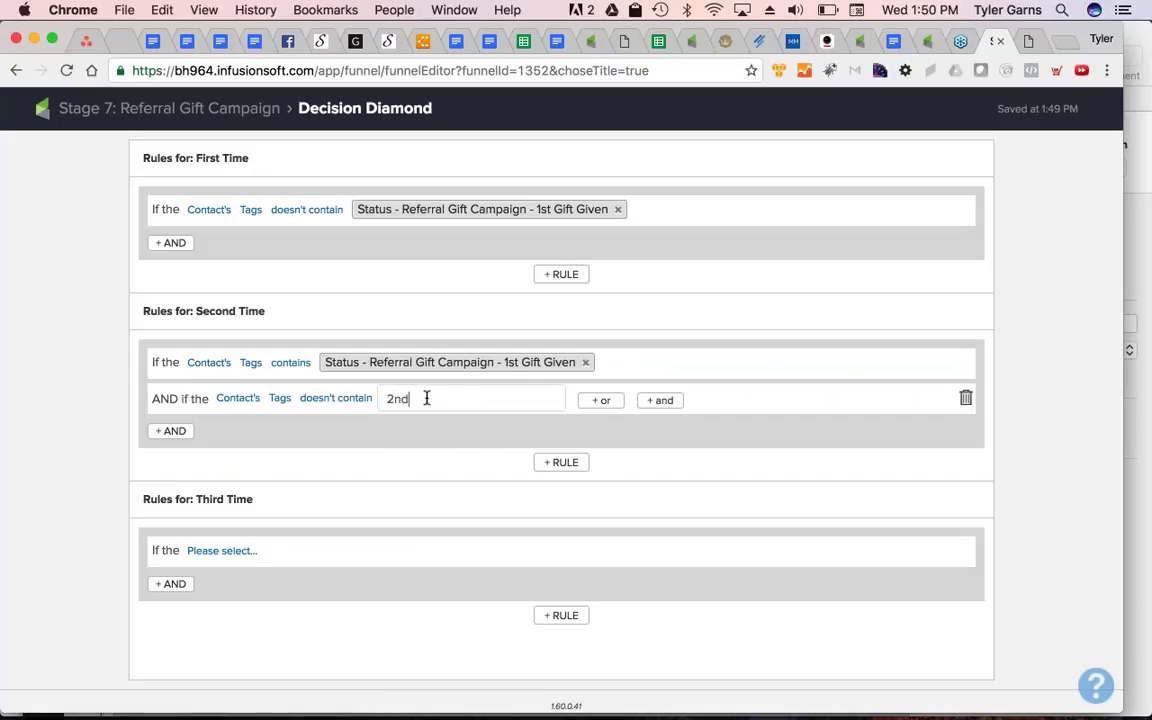
key("Down")
key("Down")
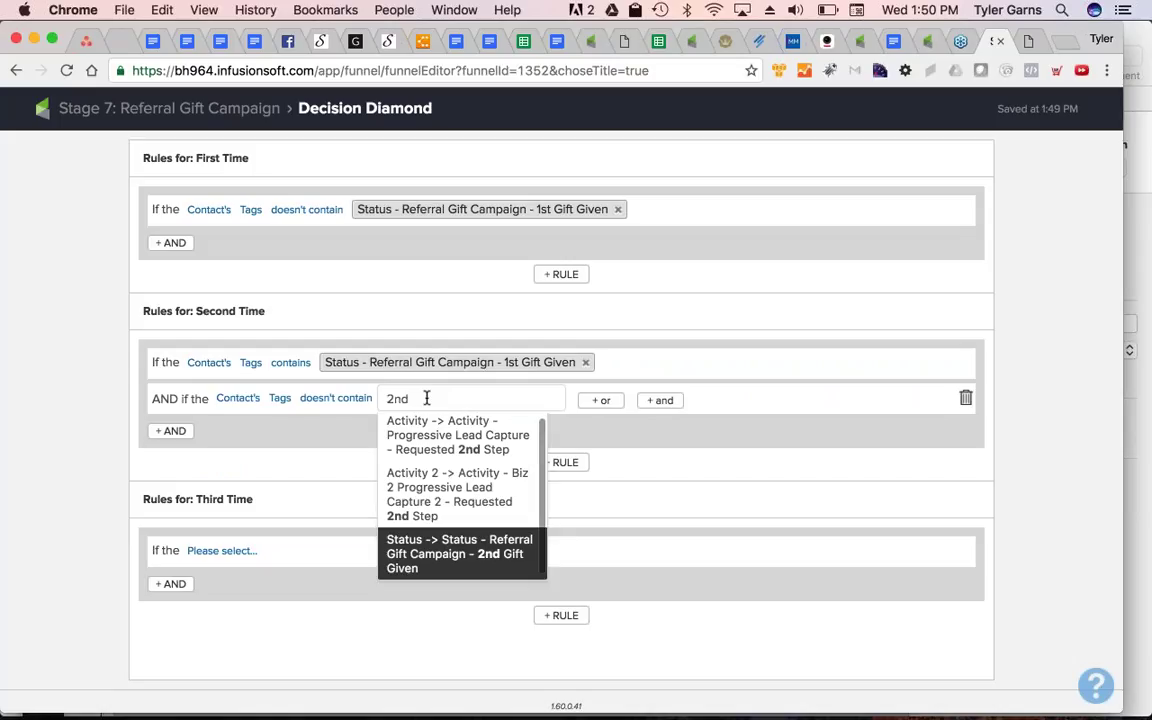
key("Return")
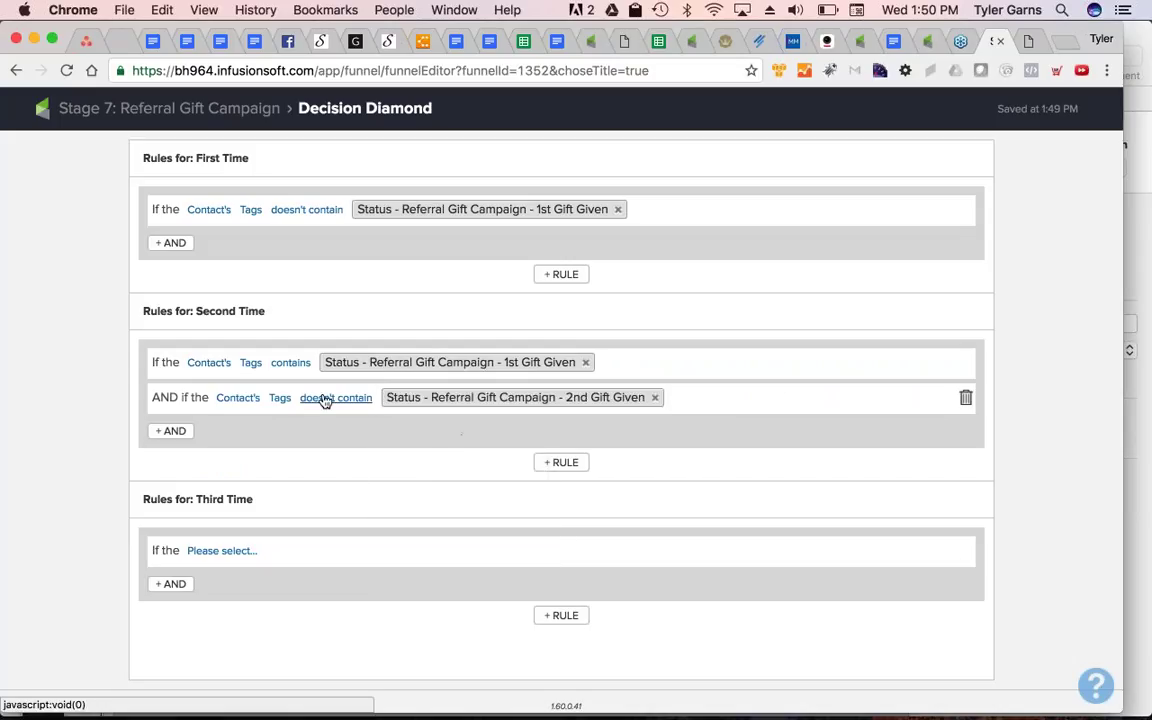
left_click(222, 550)
left_click(240, 572)
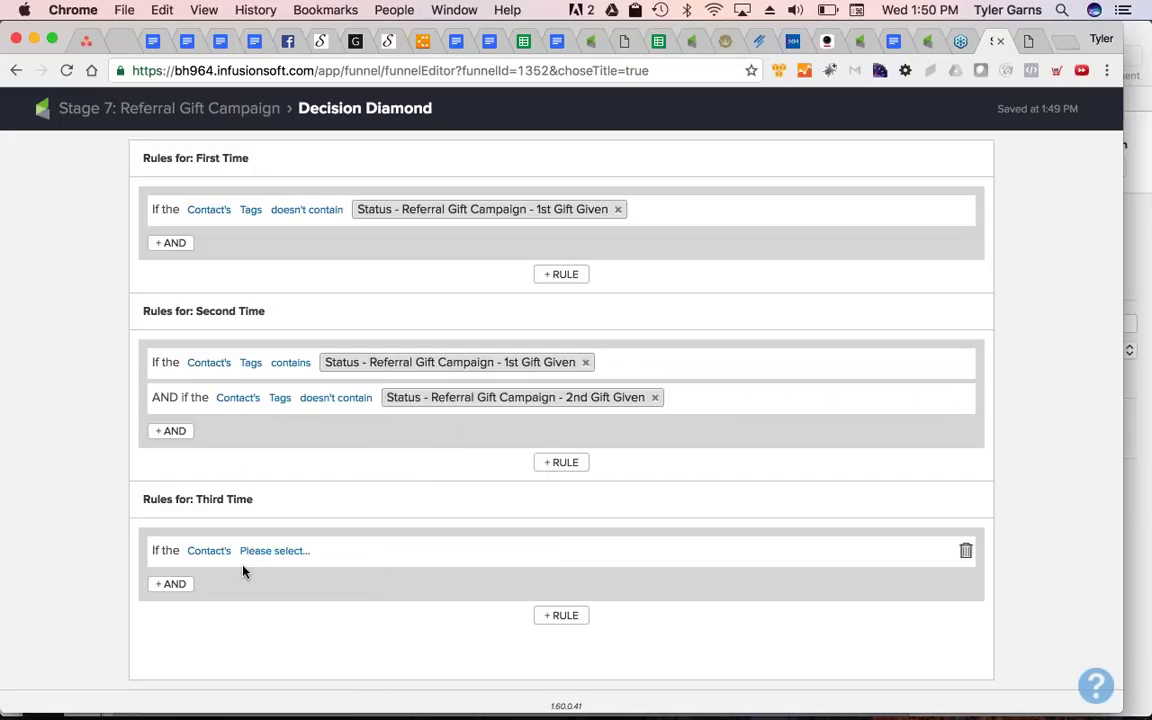
Set the Third Time rule's first condition: contact's tags contain 2nd Gift Given
left_click(274, 550)
scroll(289, 623, "down", 2)
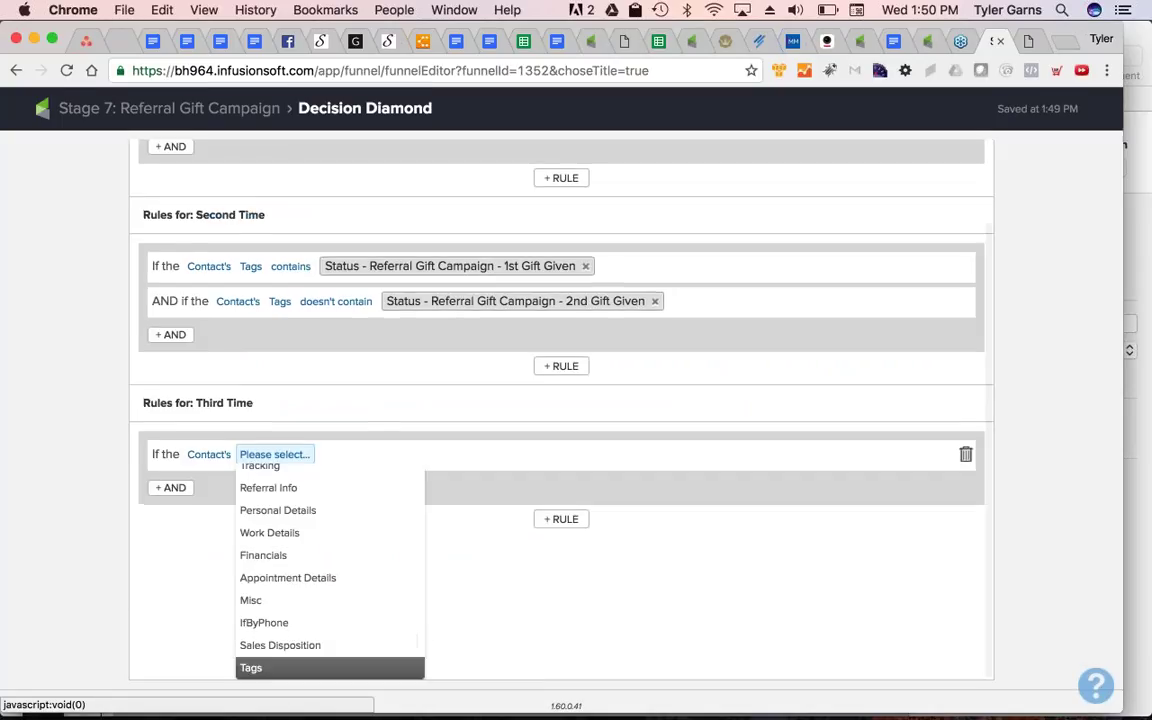
left_click(258, 668)
left_click(305, 550)
left_click(332, 570)
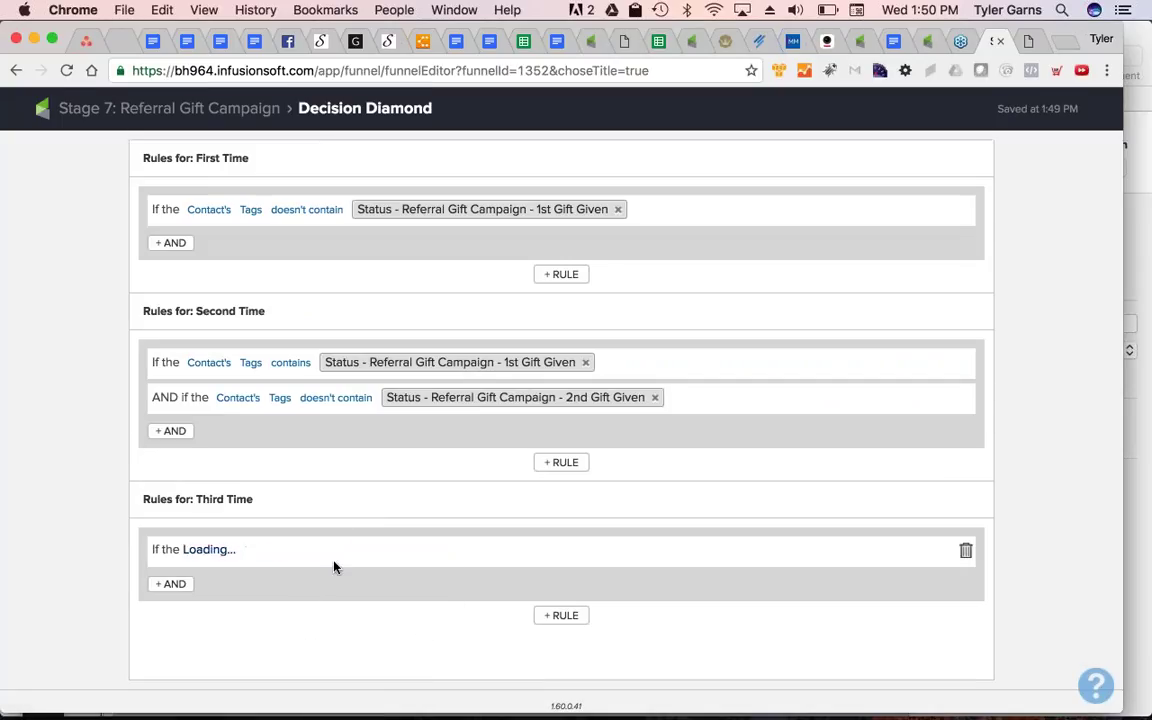
type("2nd")
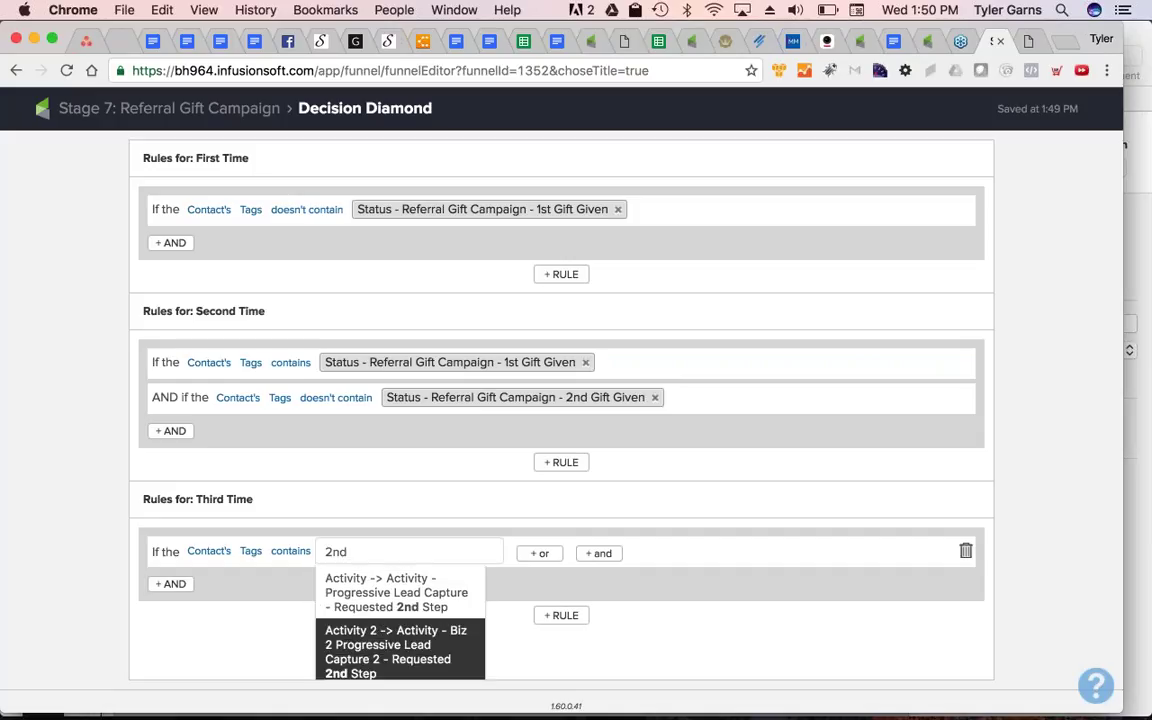
key("Return")
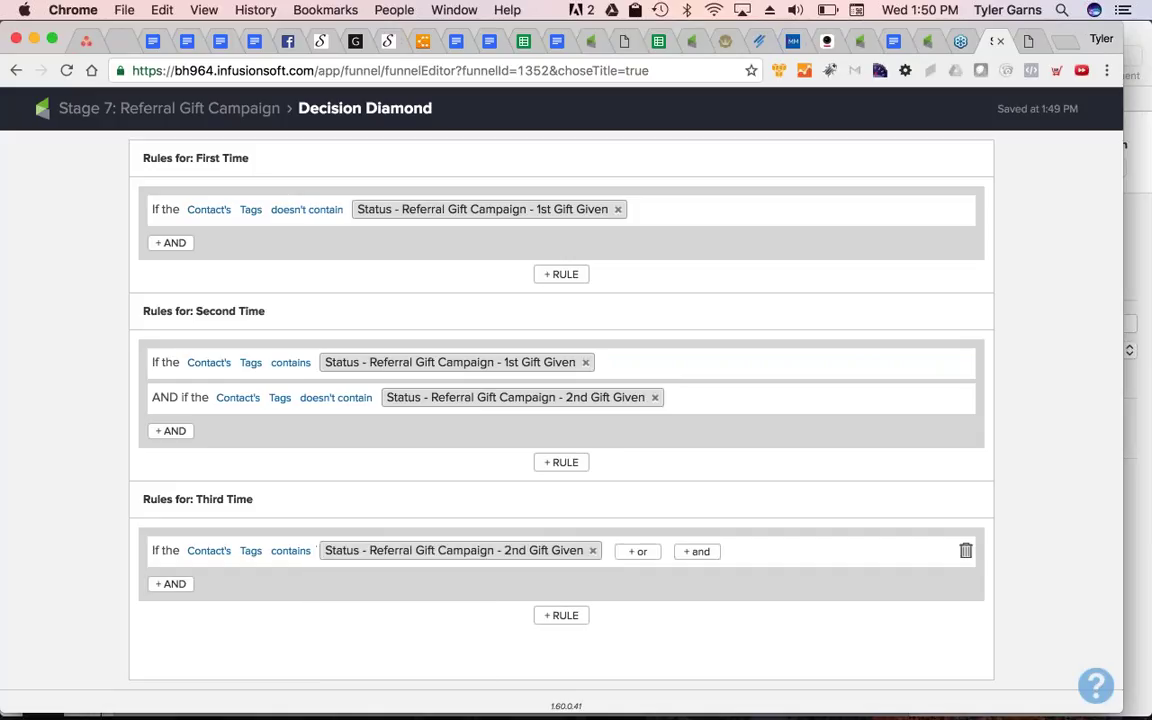
Add an AND condition excluding contacts tagged 3rd Gift Given, then return to the Stage 7 canvas
scroll(219, 501, "down", 2)
left_click(172, 484)
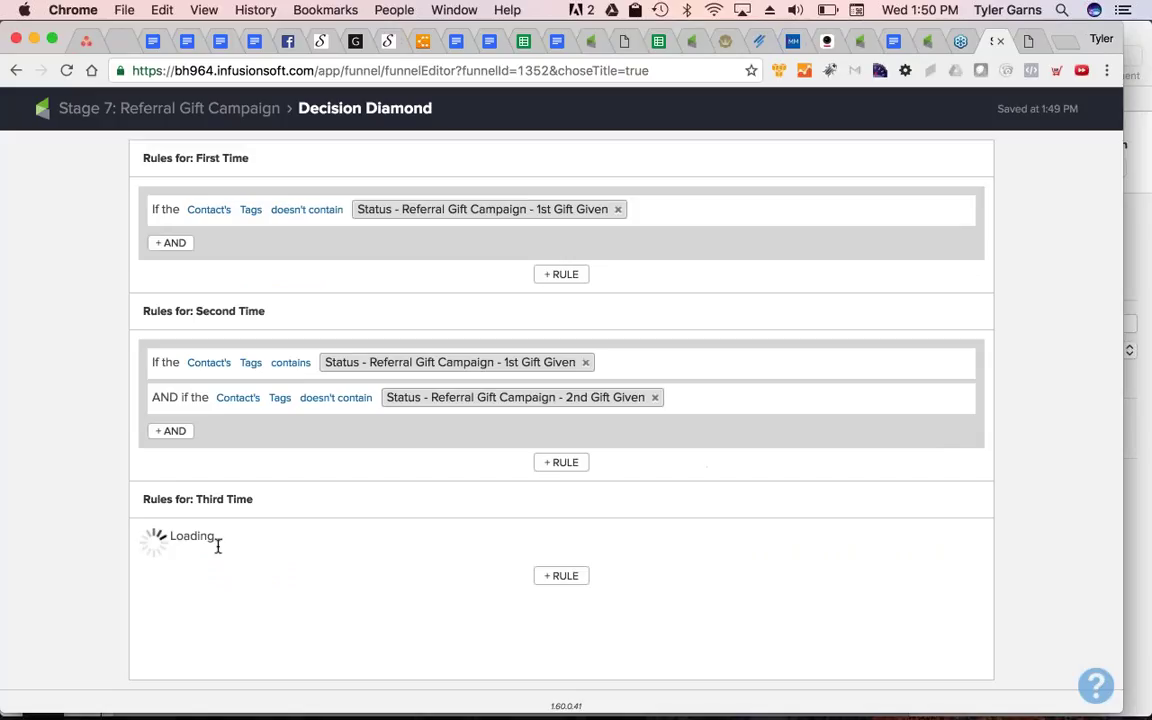
scroll(257, 512, "down", 1)
left_click(252, 517)
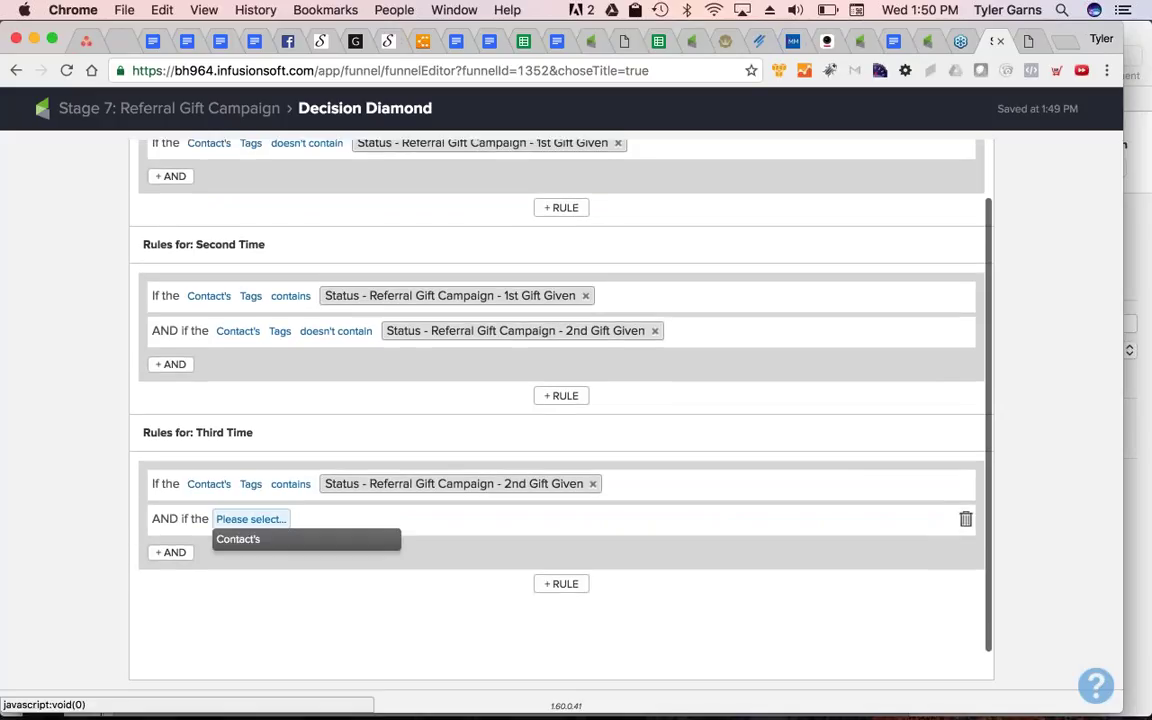
left_click(240, 537)
left_click(303, 518)
scroll(310, 570, "down", 3)
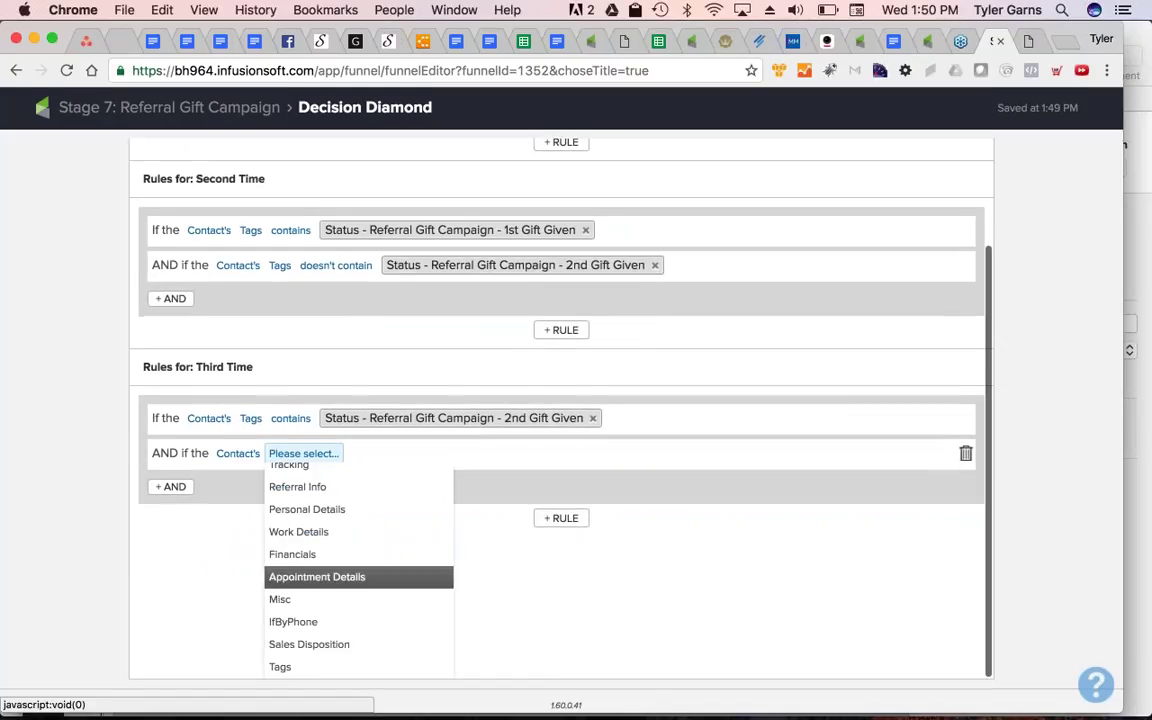
left_click(313, 676)
left_click(331, 488)
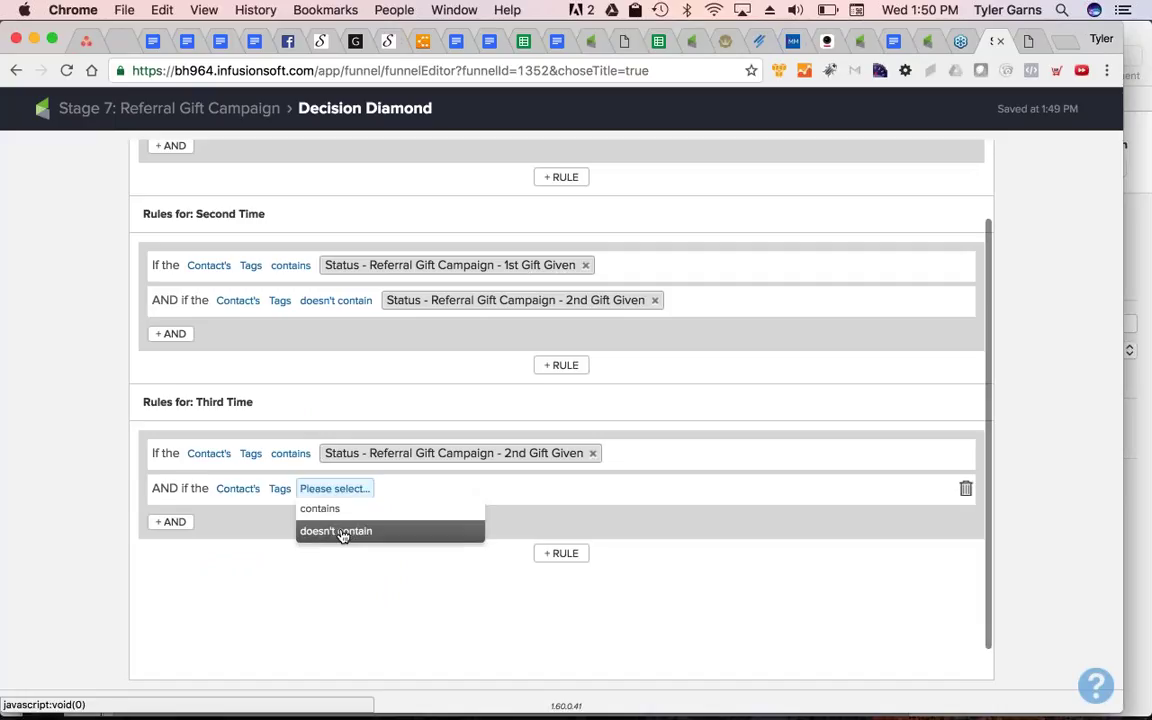
left_click(341, 533)
left_click(423, 489)
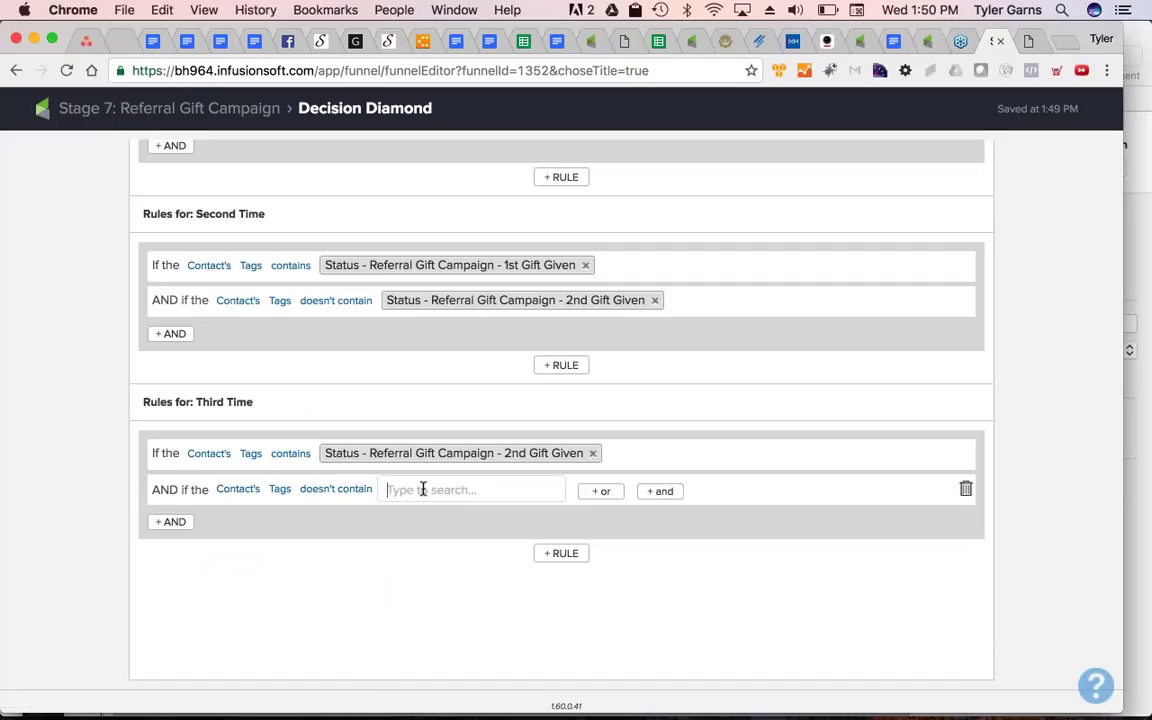
type("3rd")
key("Down")
key("Down")
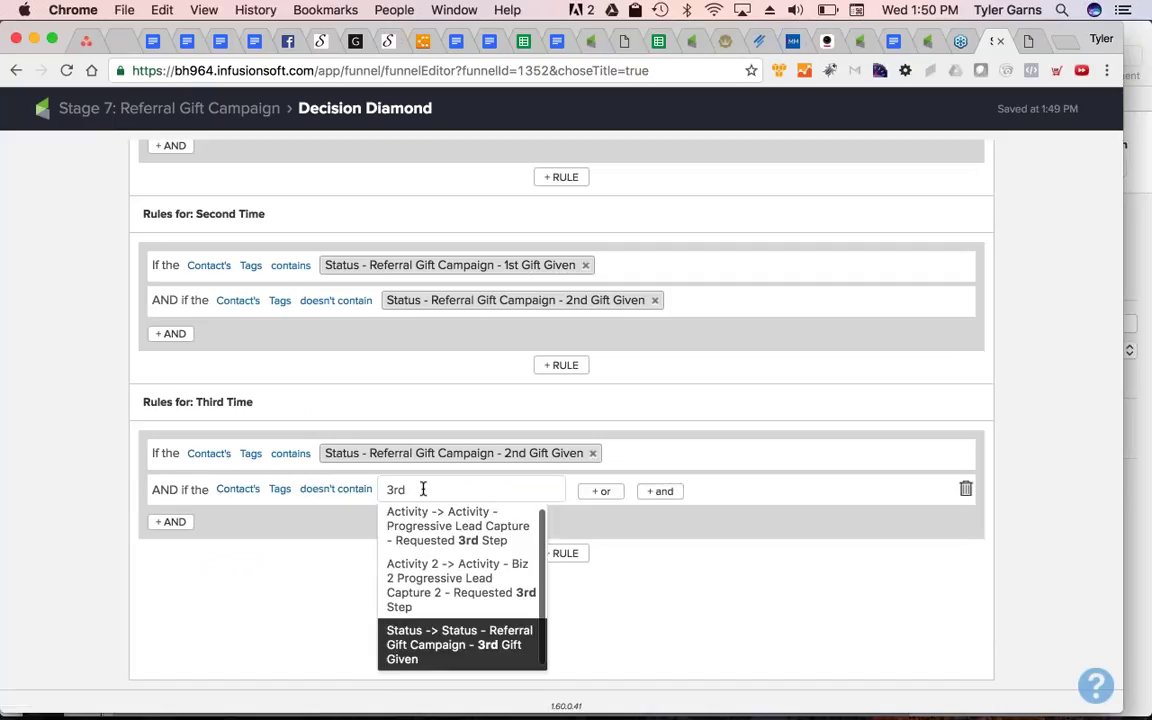
key("Return")
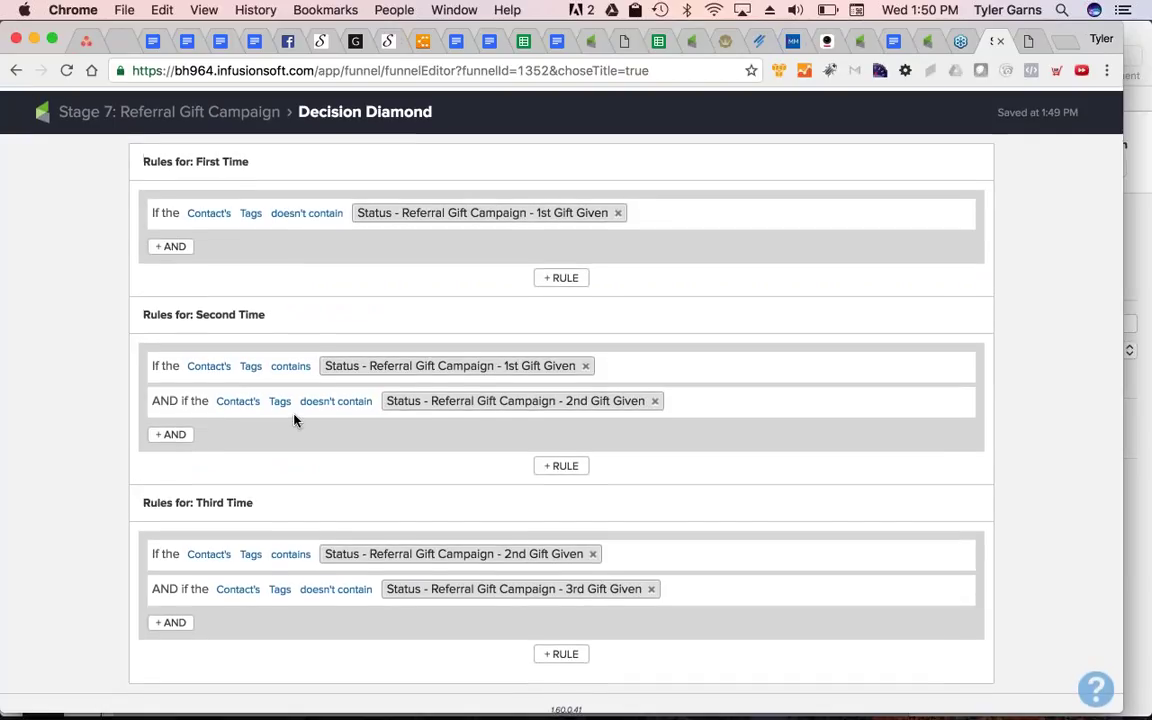
left_click(186, 106)
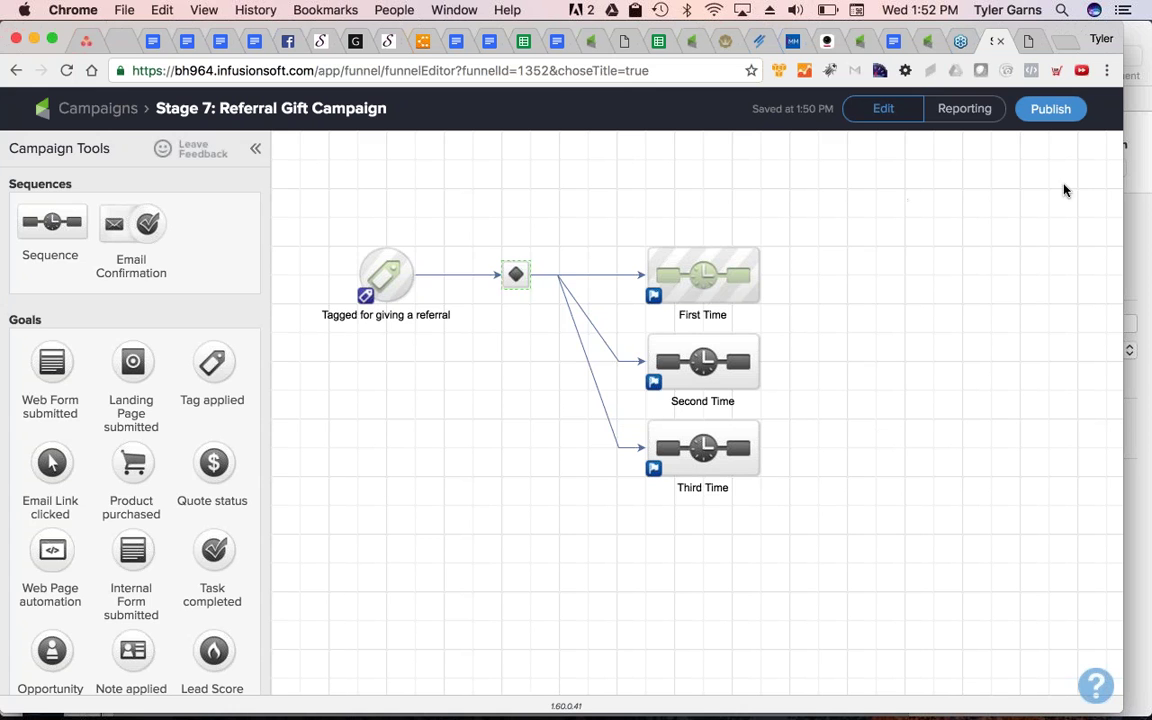
In a new tab, open the Help Center's December Update 2016 release notes and scroll through them
left_click(1025, 42)
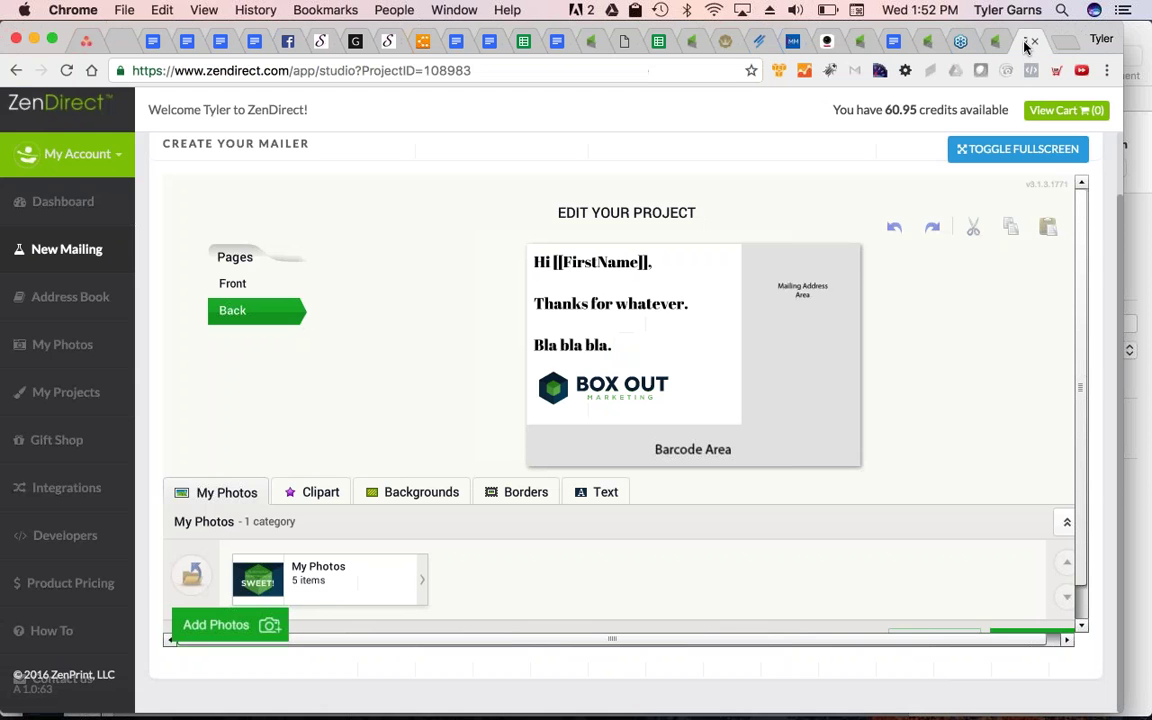
key("super+t")
type("h")
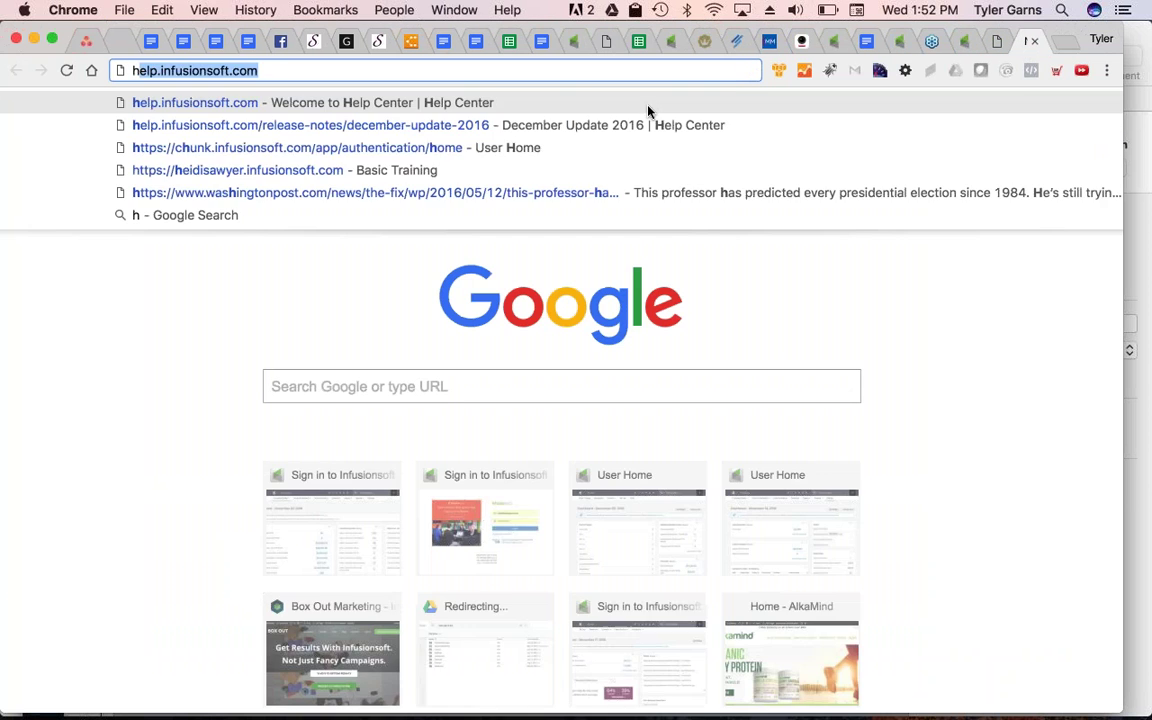
type("elp")
key("Return")
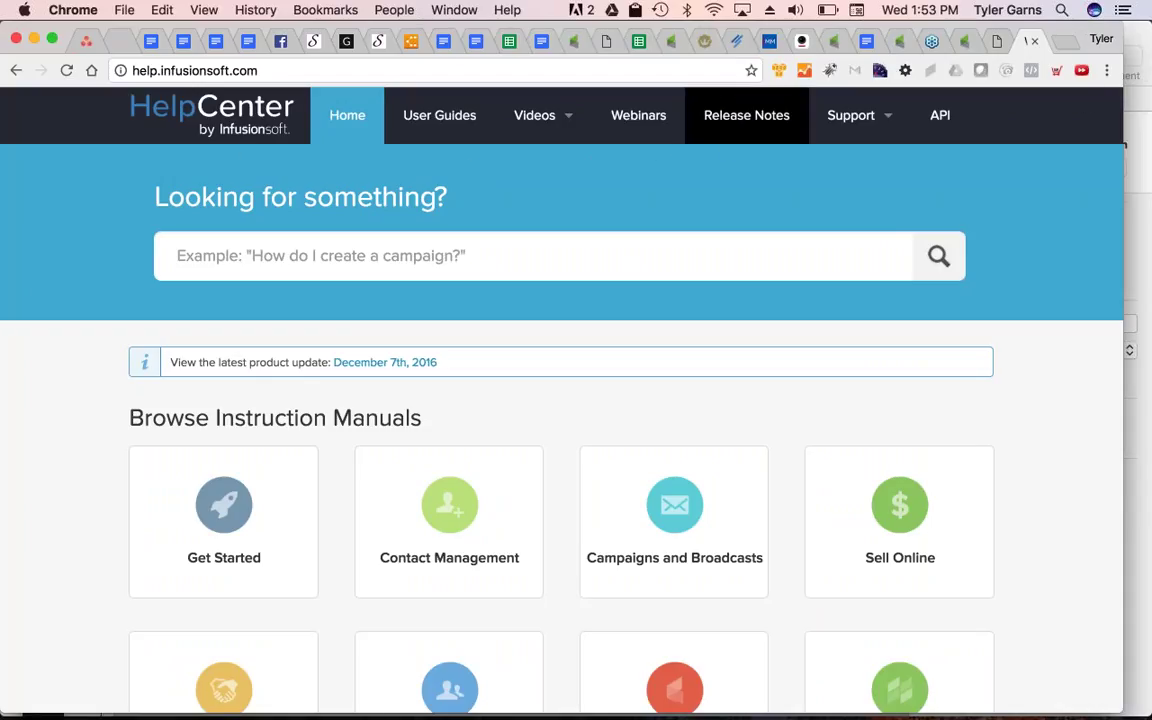
left_click(764, 130)
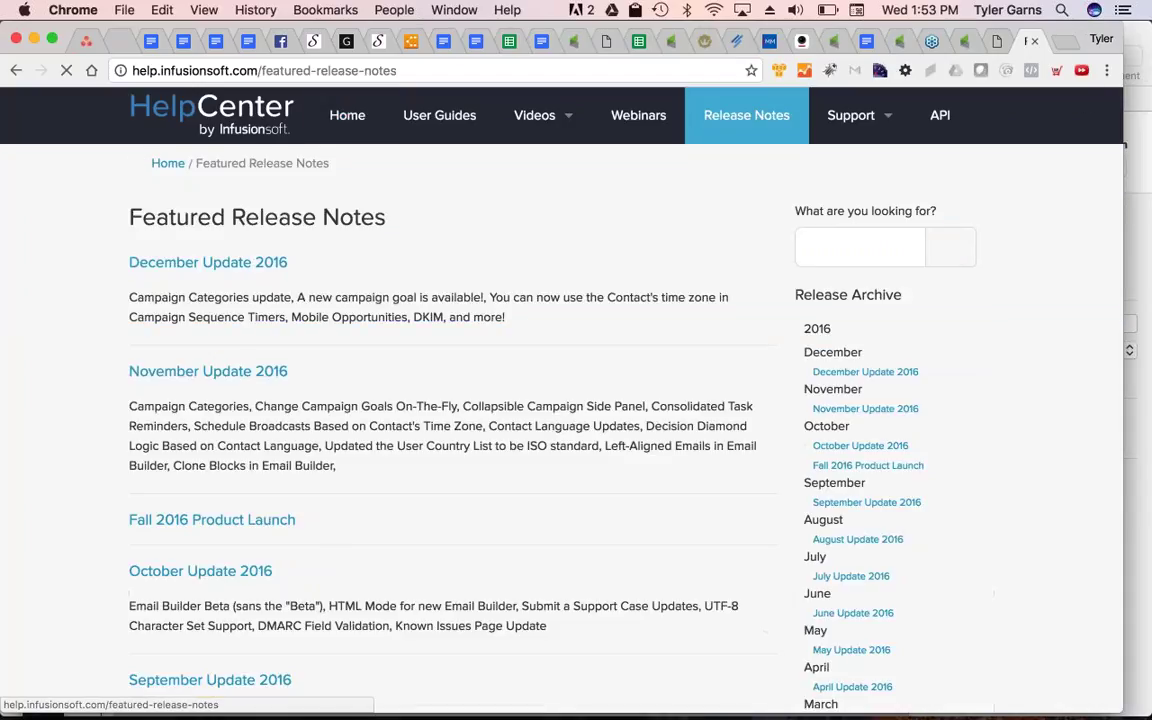
left_click(208, 267)
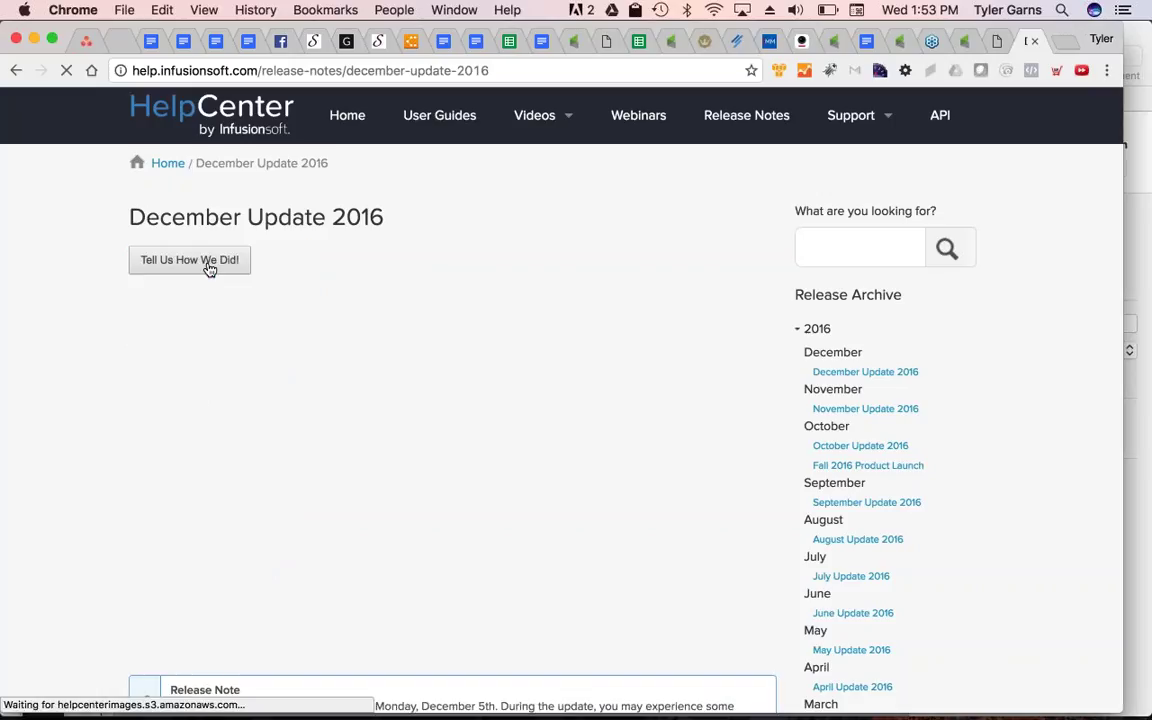
scroll(530, 590, "down", 5)
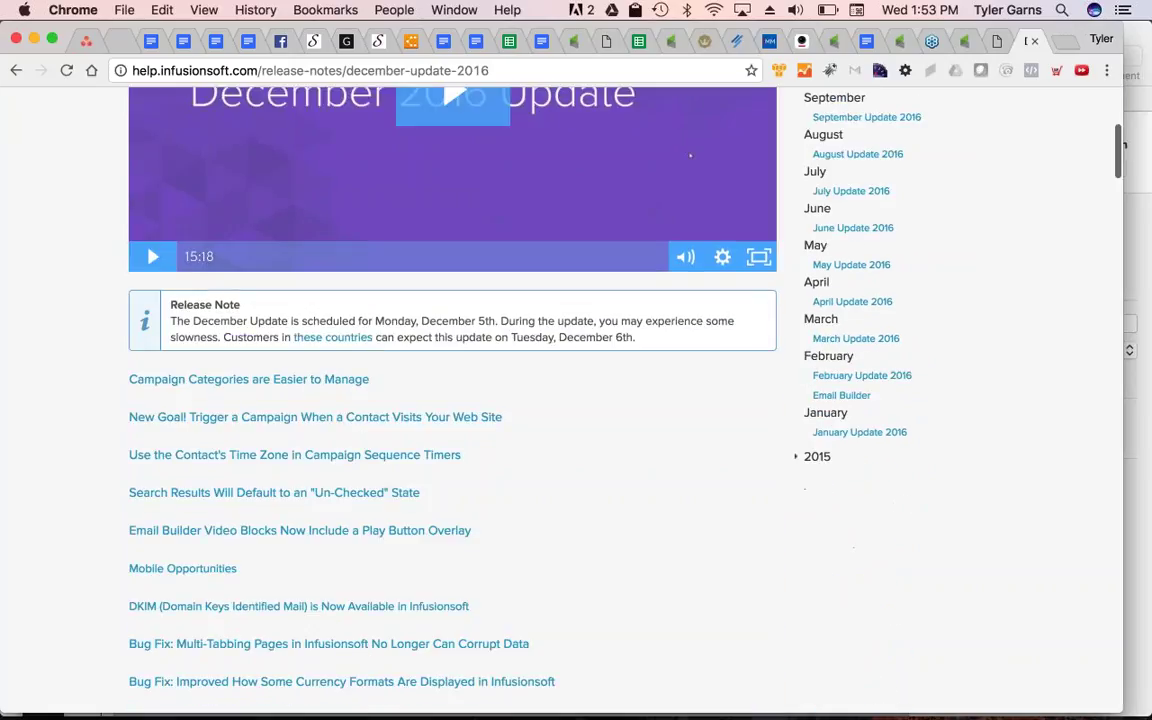
scroll(560, 400, "down", 3)
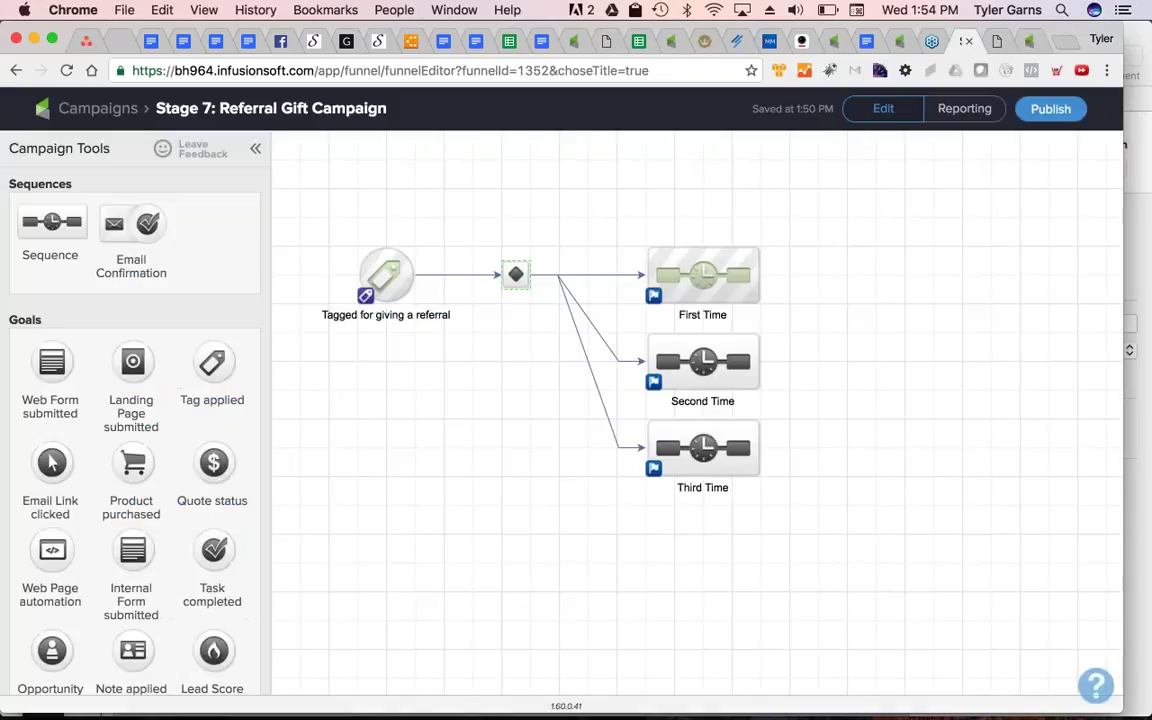
Add a Web Page automation goal named 'asldkf' to the campaign canvas
left_click_drag(52, 550, 473, 534)
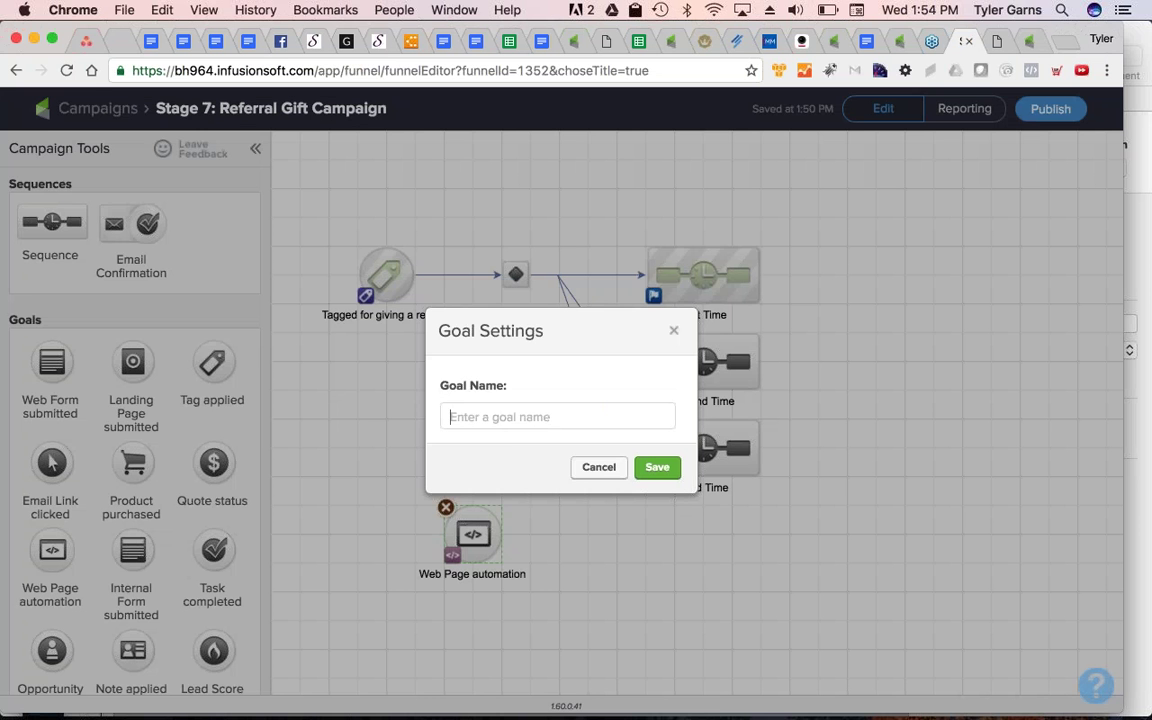
type("asldkf")
key("Return")
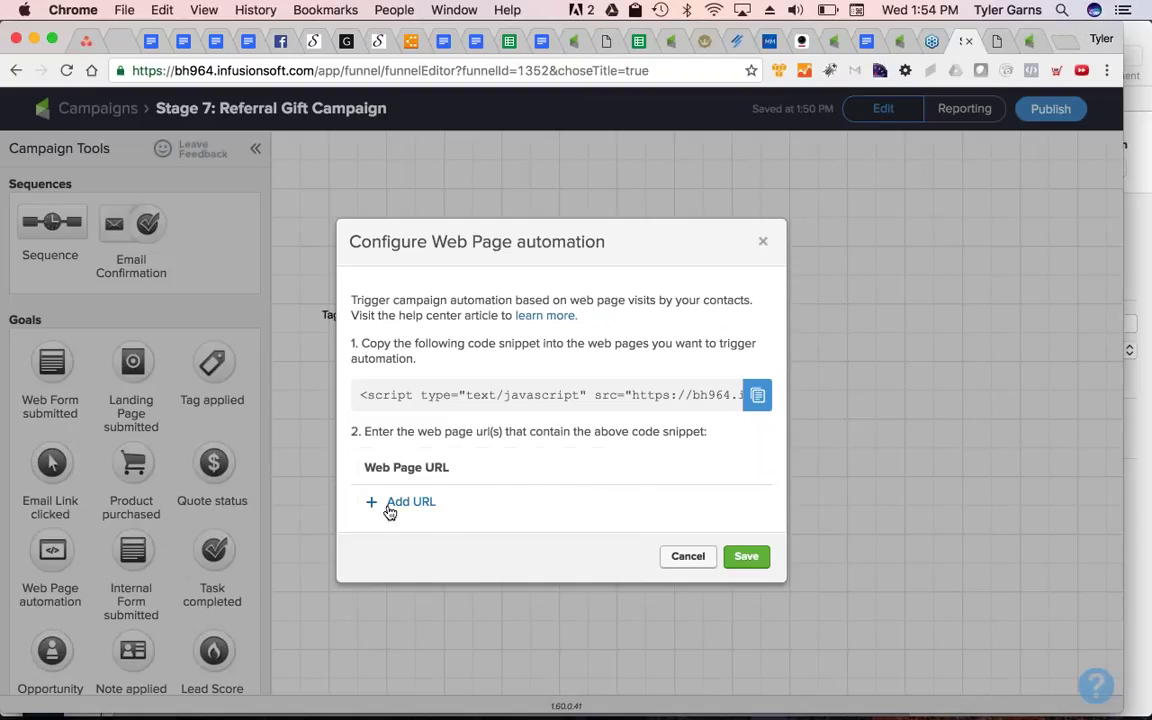
left_click(388, 505)
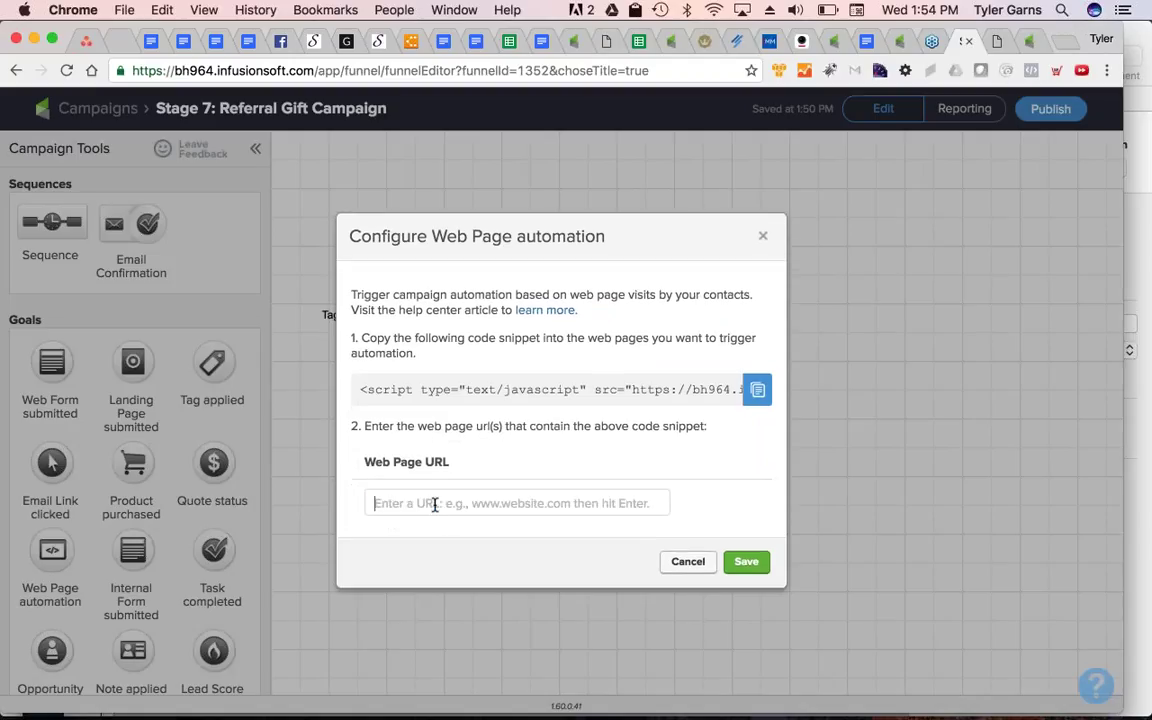
type("www.boxoutmar")
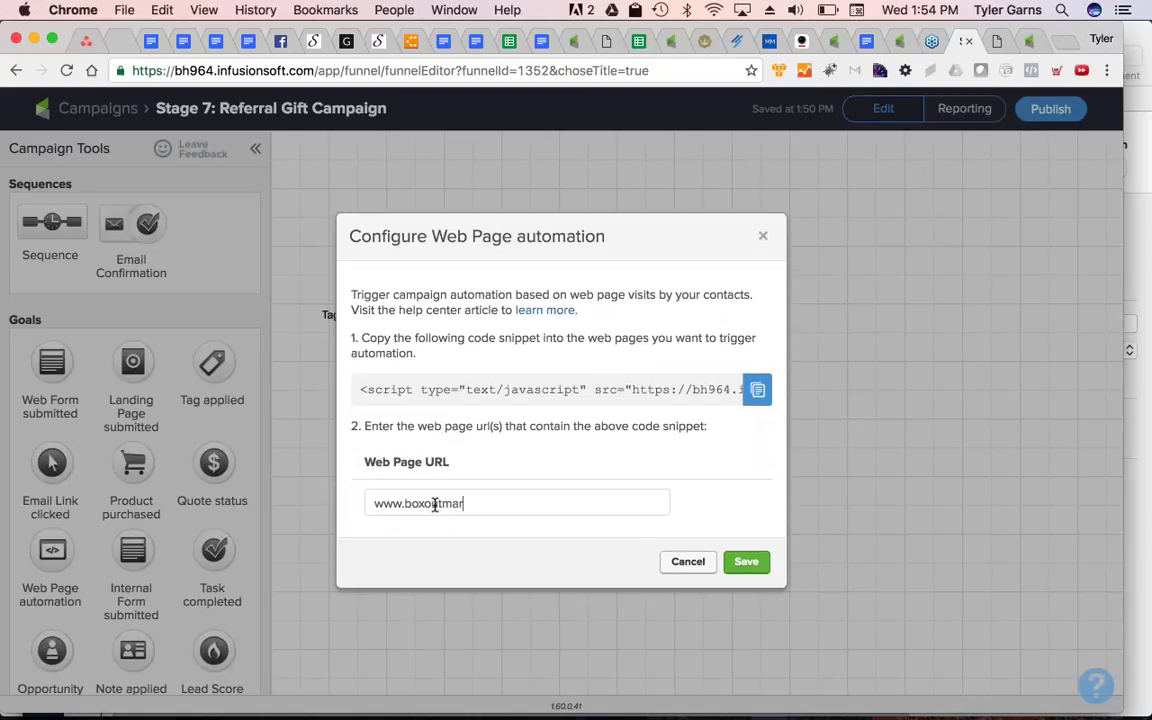
type("keting.com/consult")
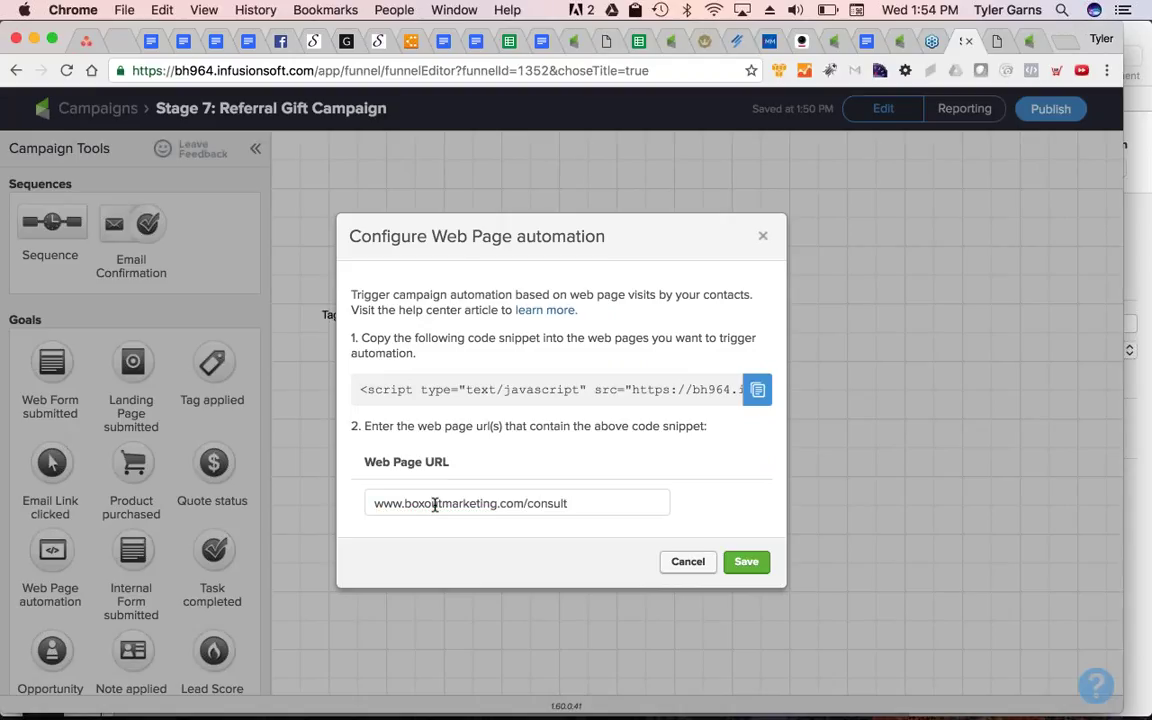
key("Return")
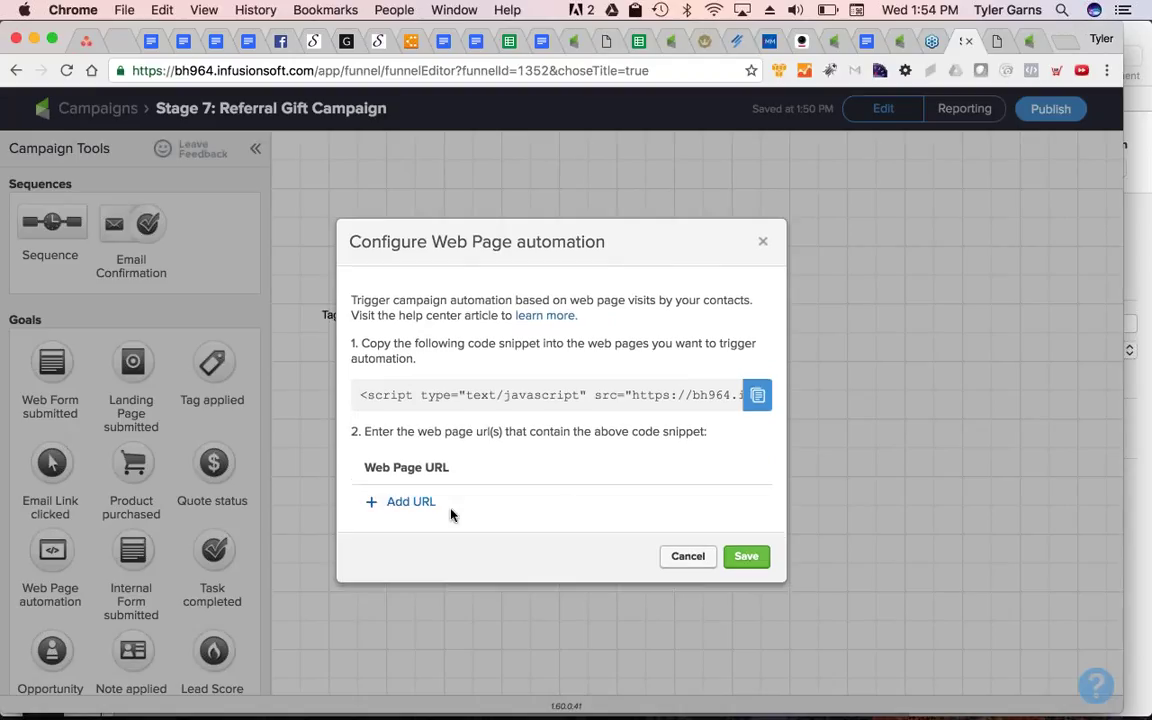
left_click(445, 506)
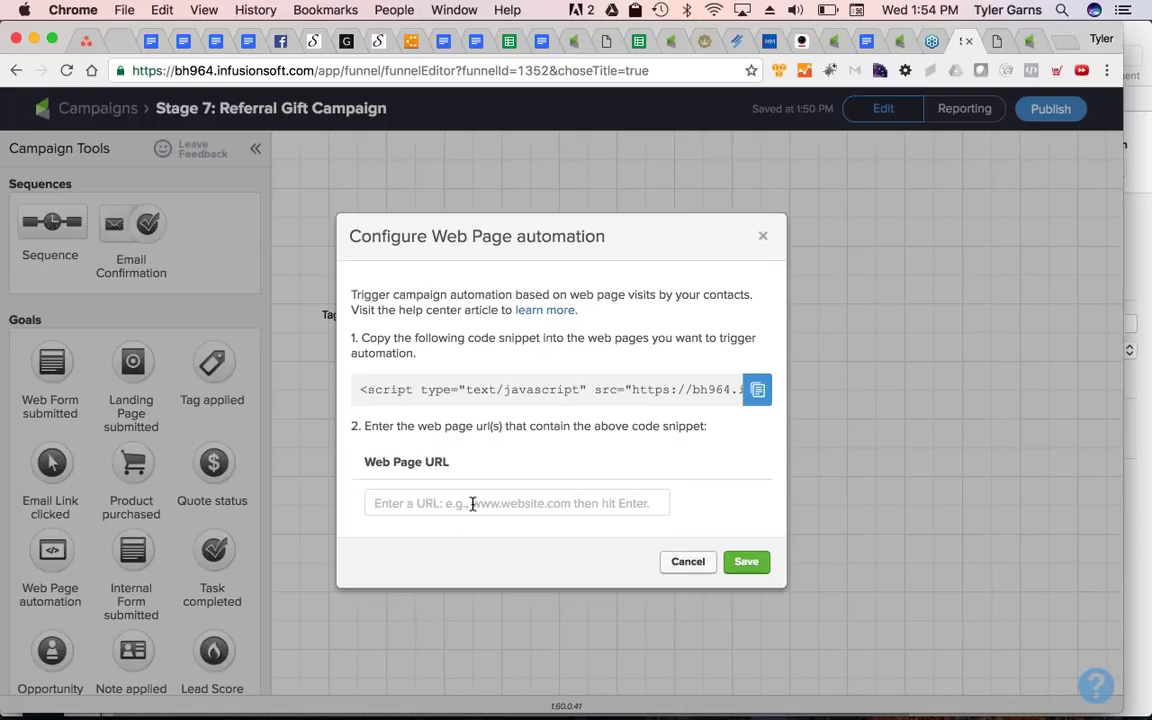
type("www.box")
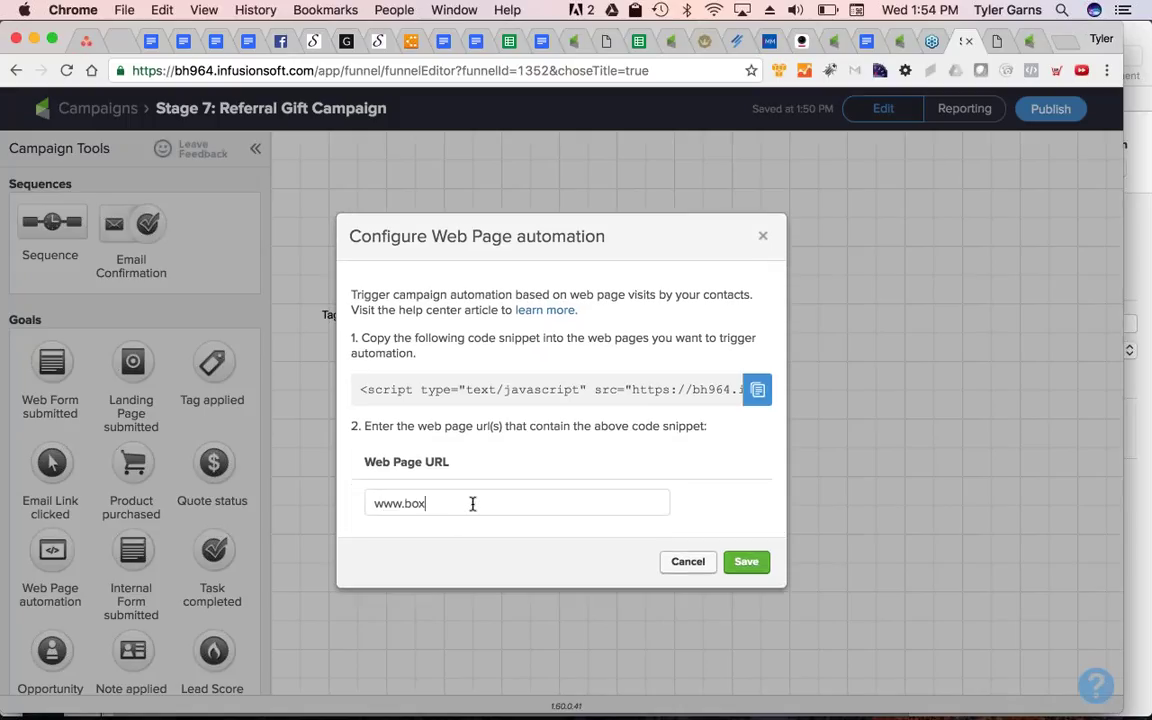
type("outmarketing.com/consult/")
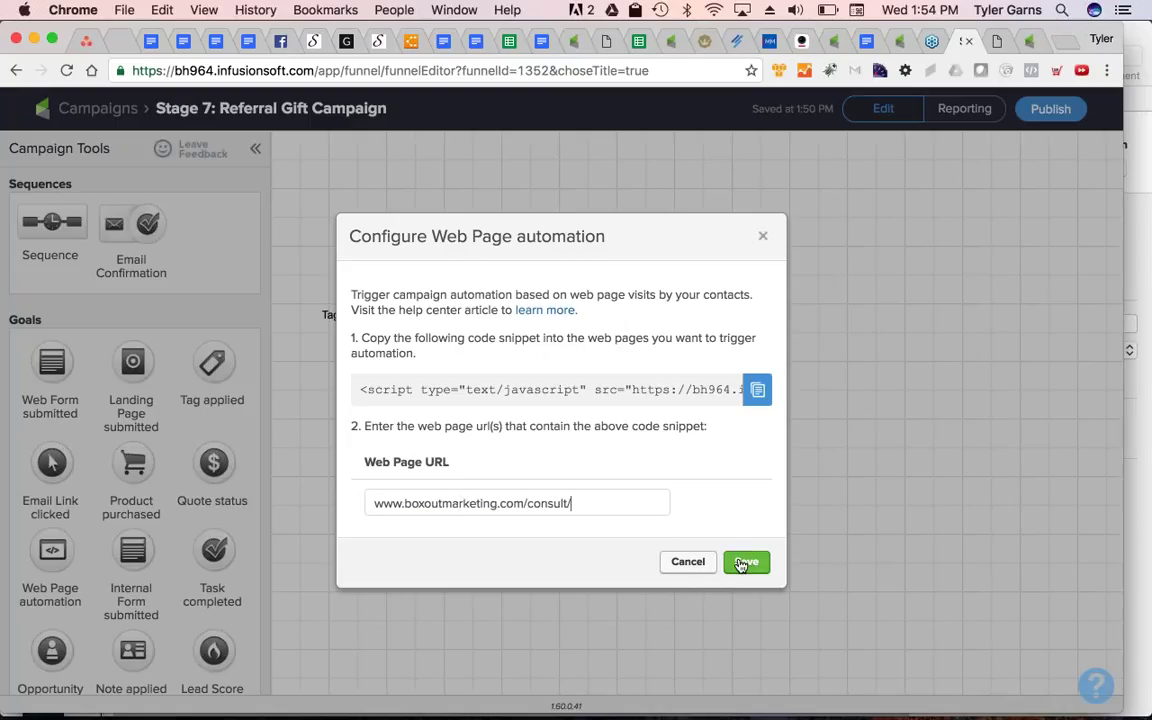
left_click(745, 561)
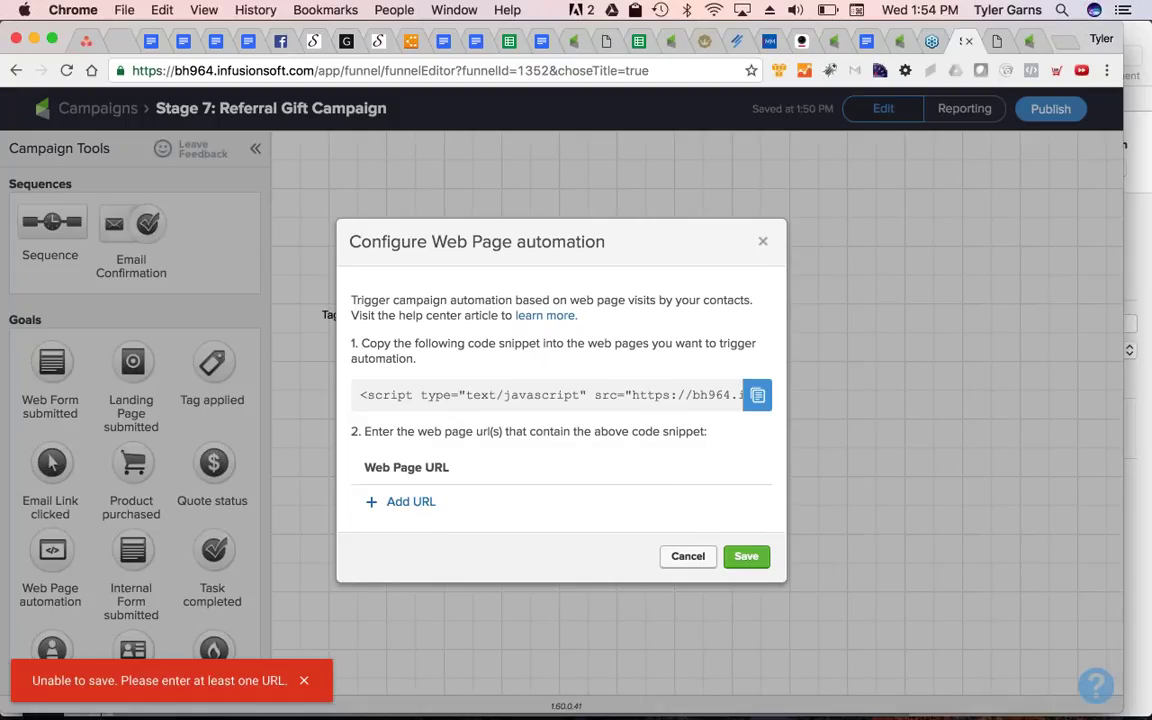
left_click(440, 503)
type("www.")
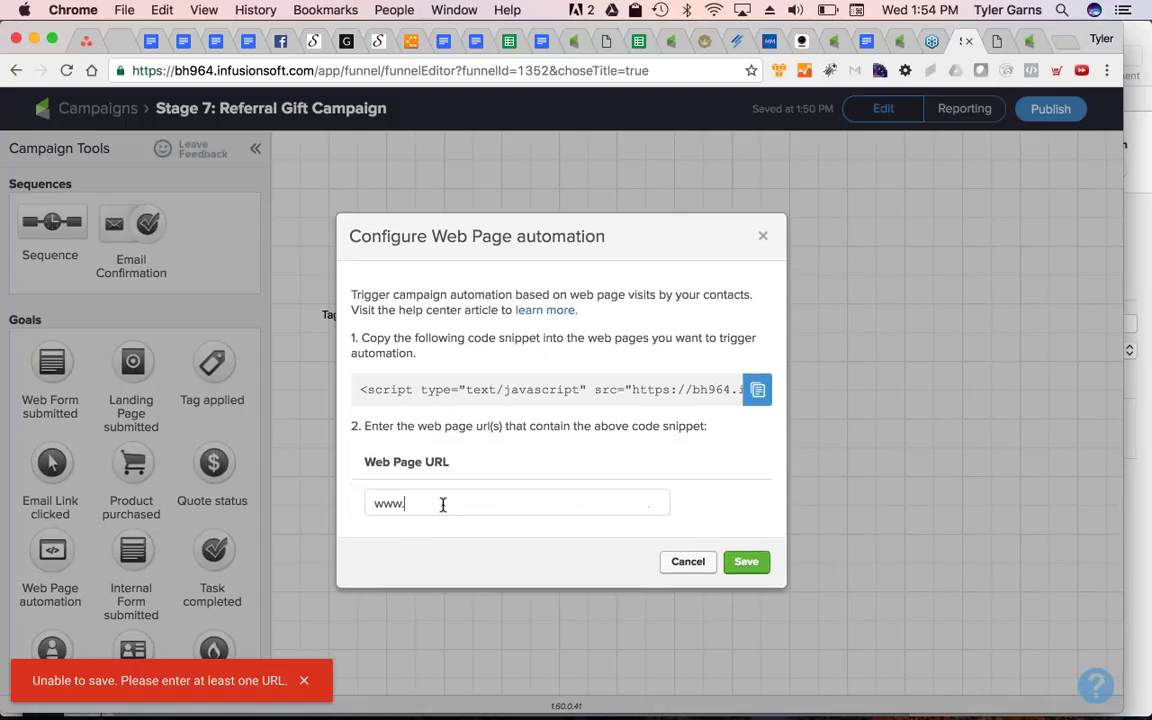
type("boxoutmarketing.com/consult")
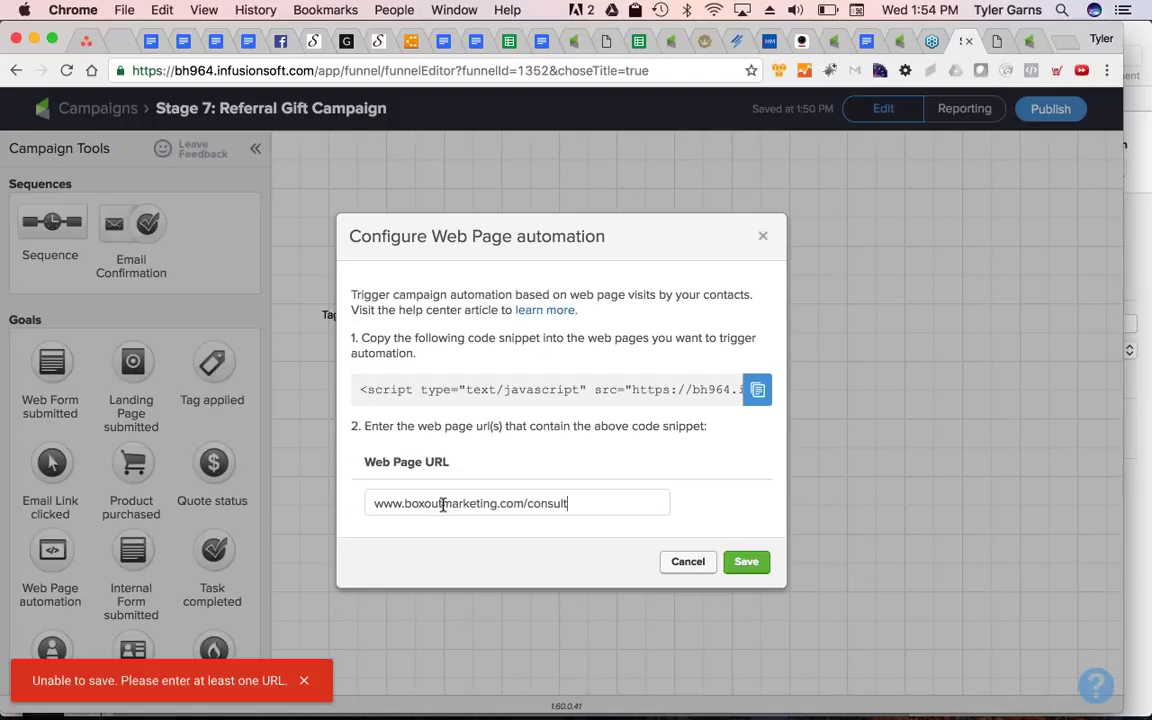
key("Return")
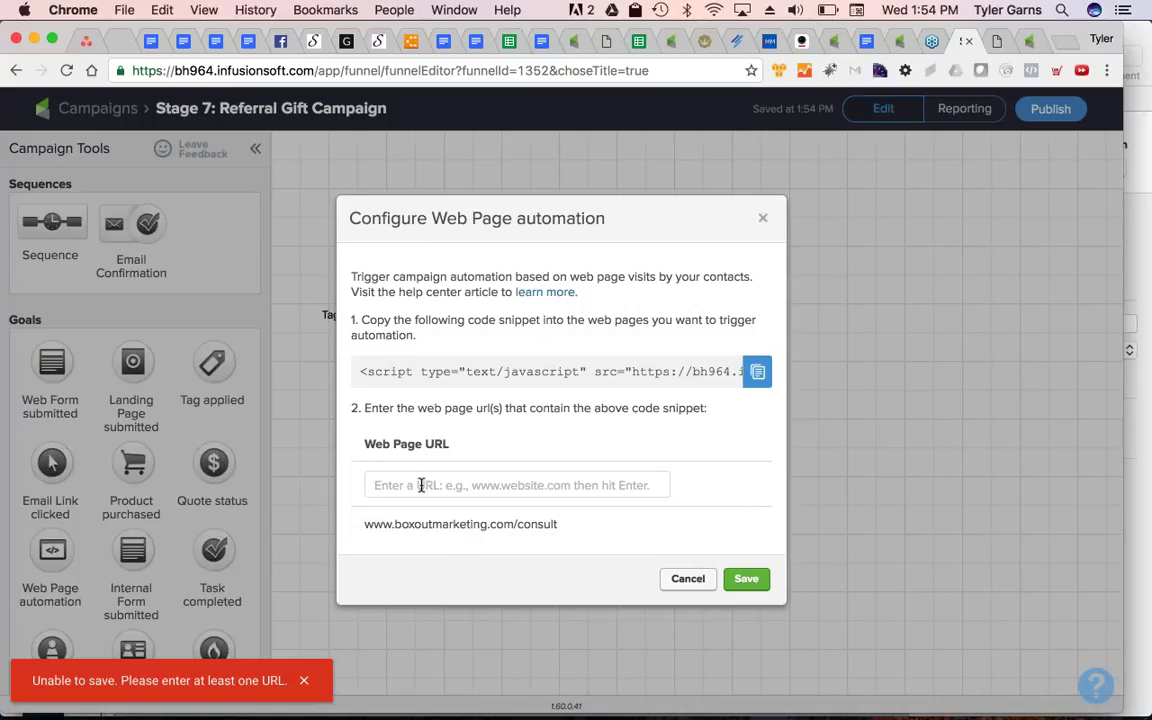
type("www.")
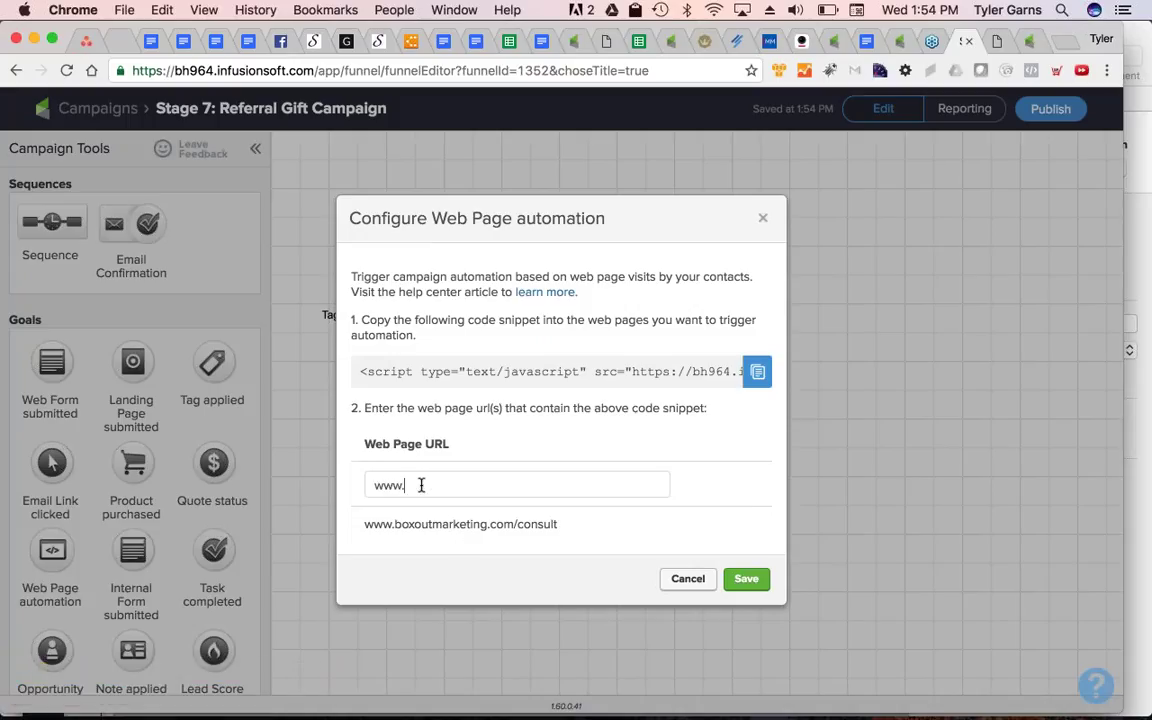
type("boxoutmarketing.com/lo")
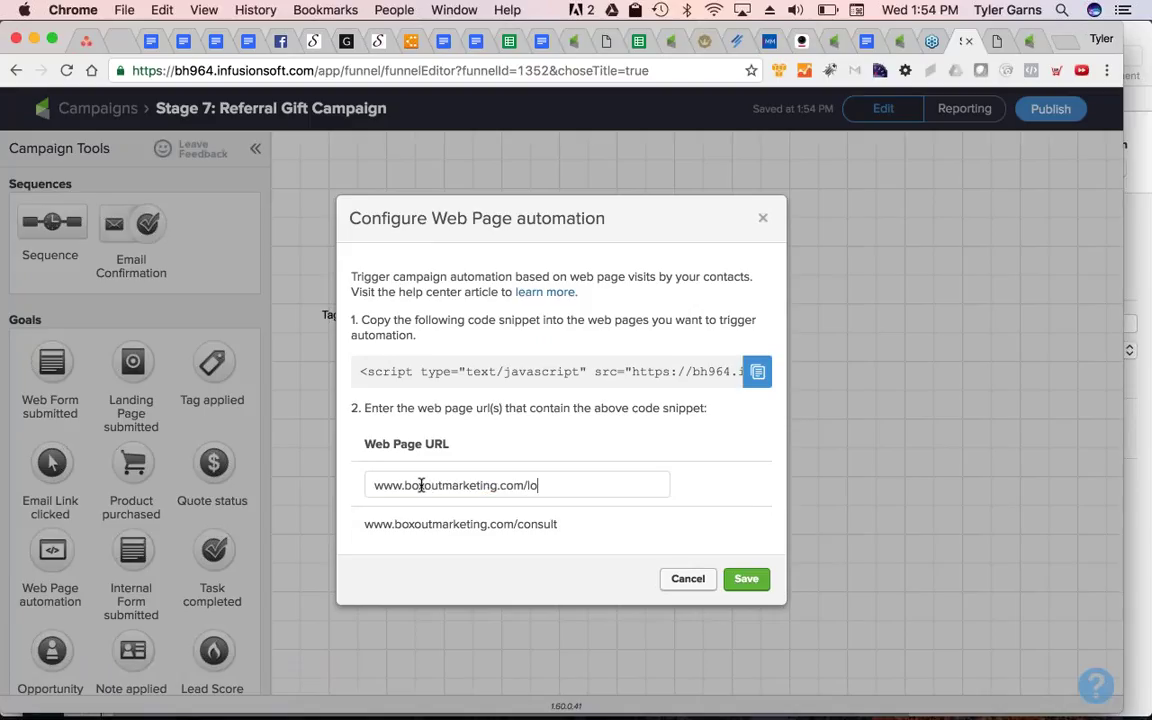
type("gin")
key("Return")
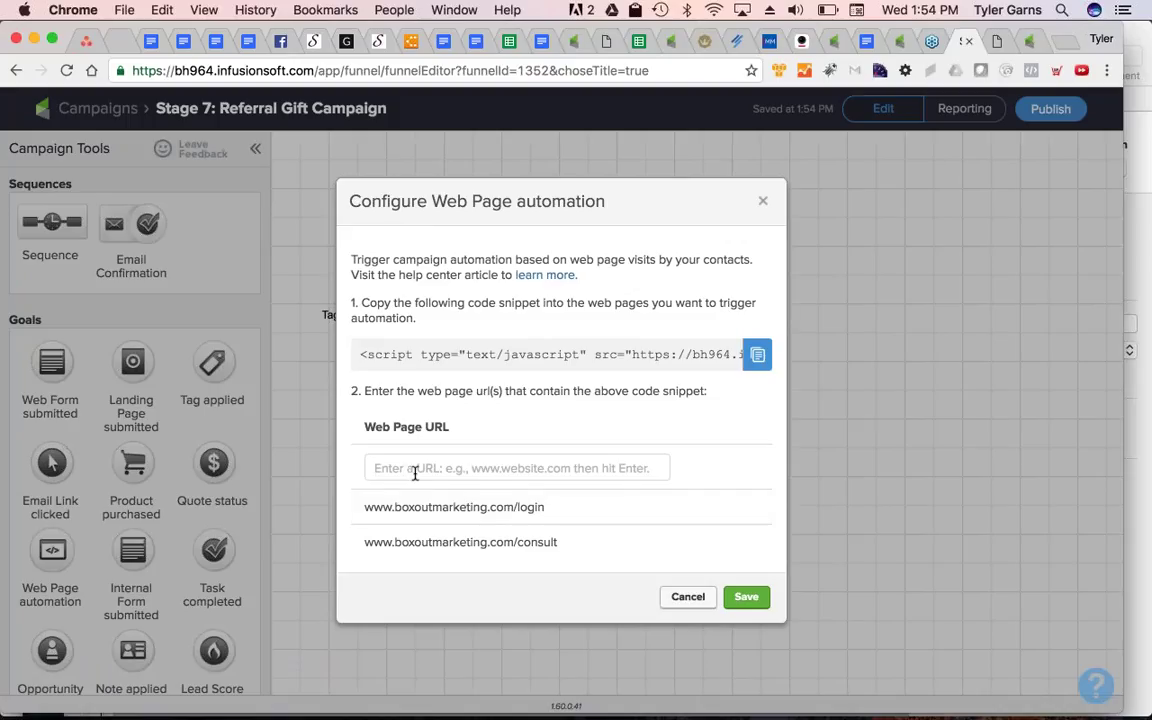
type("www")
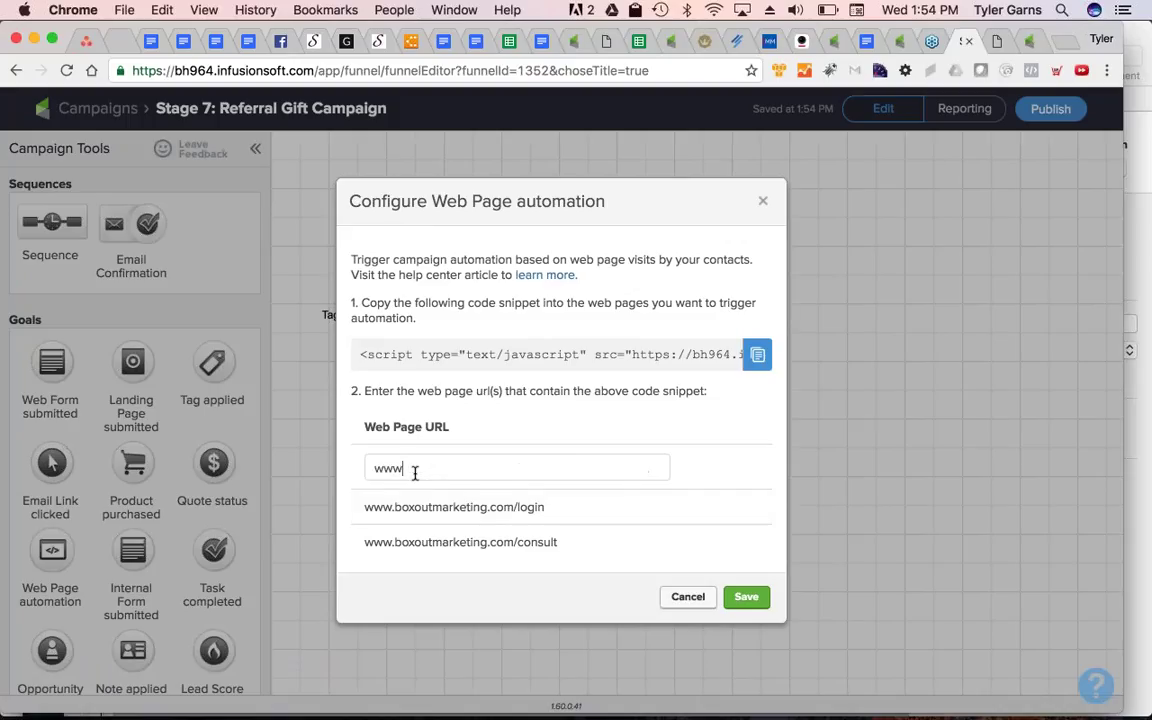
type(".boxoutmarketing.com/*")
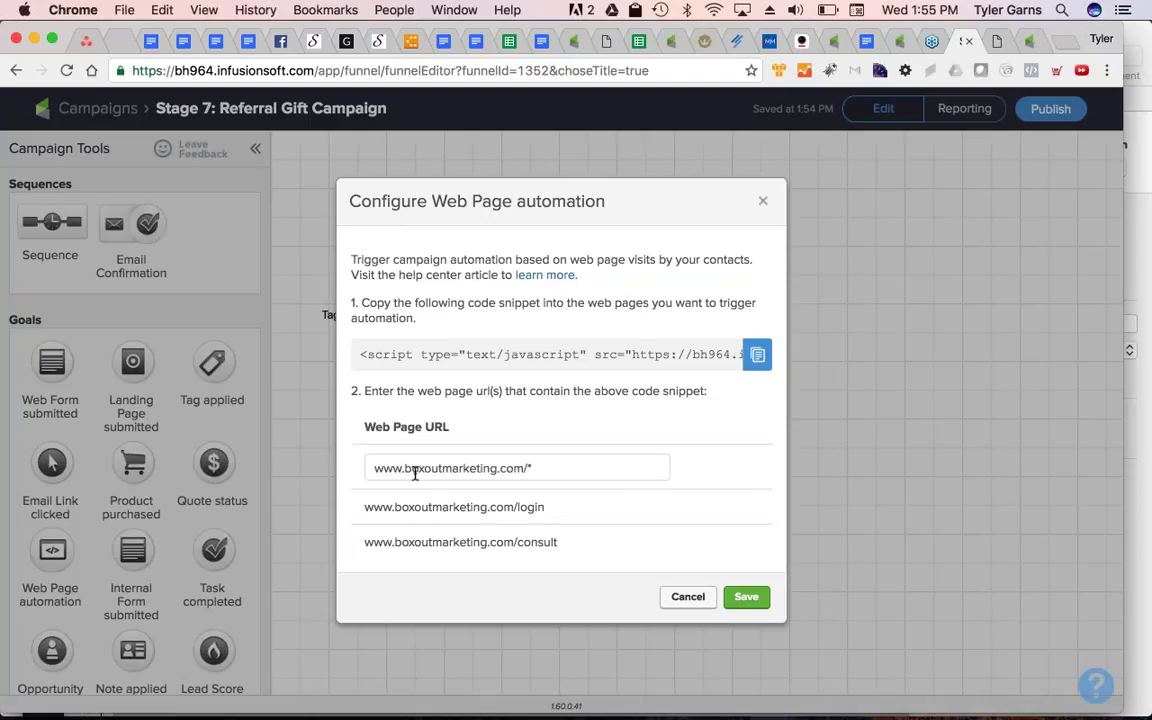
key("Return")
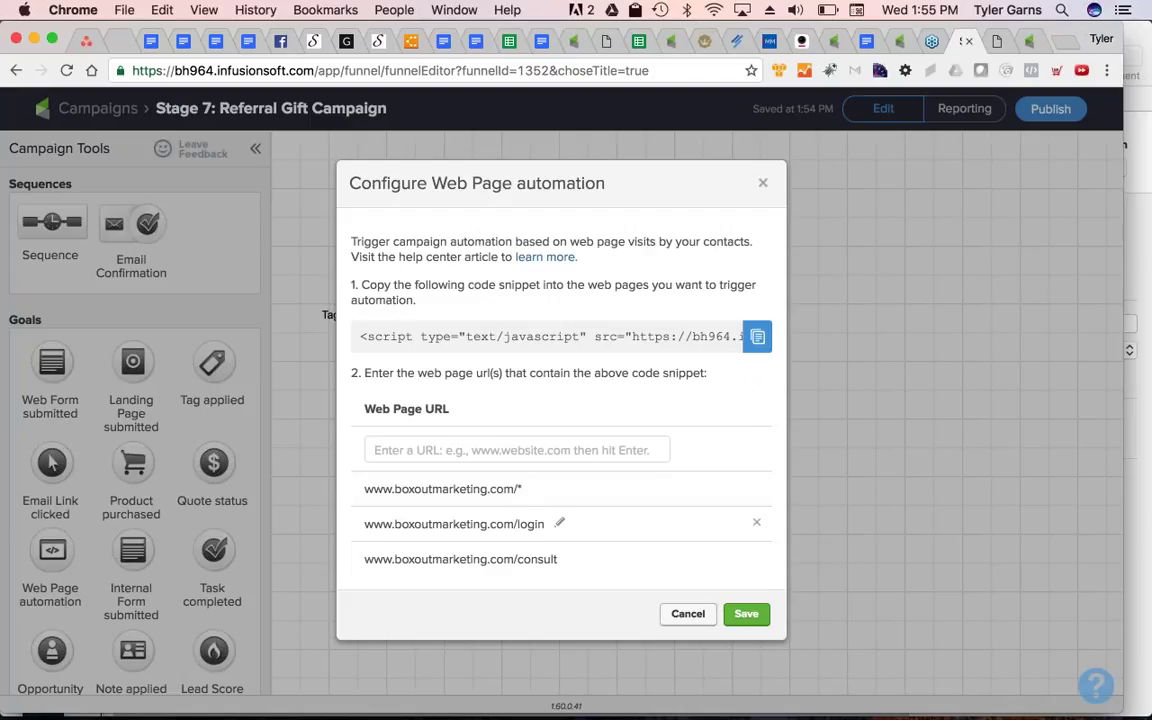
left_click(746, 613)
left_click(746, 610)
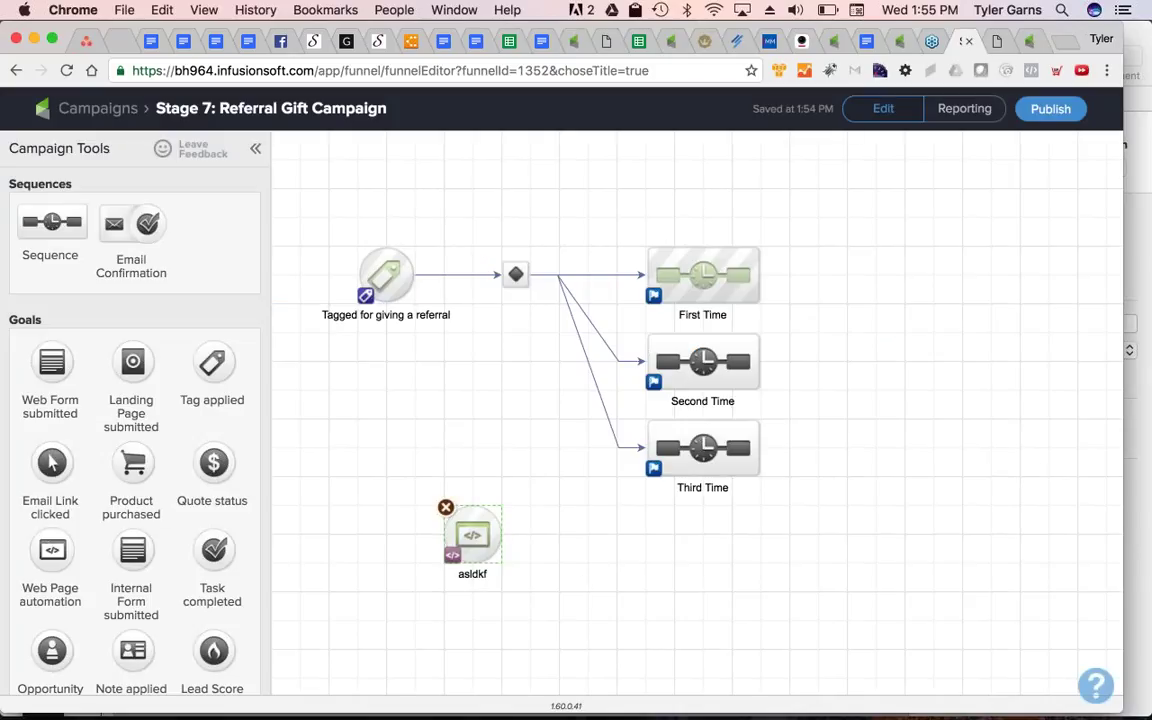
Place a new sequence, connect the asldkf goal to it, and shift the goal left
left_click_drag(586, 633, 567, 519)
left_click_drag(501, 534, 597, 528)
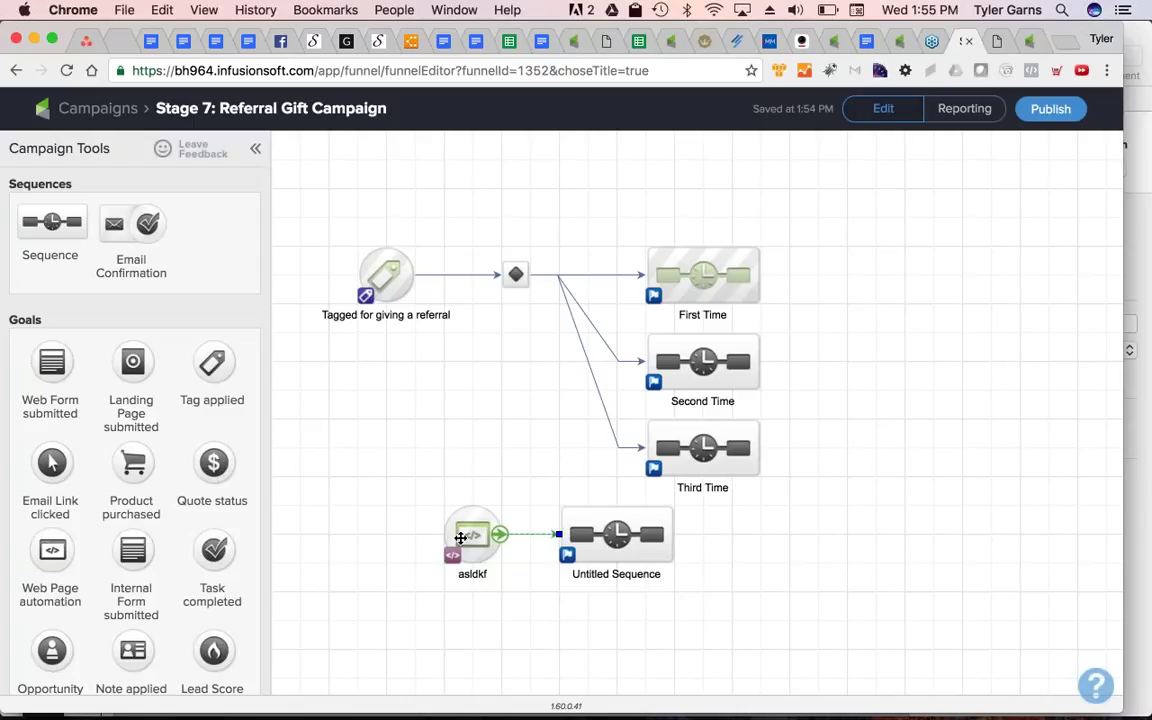
left_click_drag(474, 536, 414, 534)
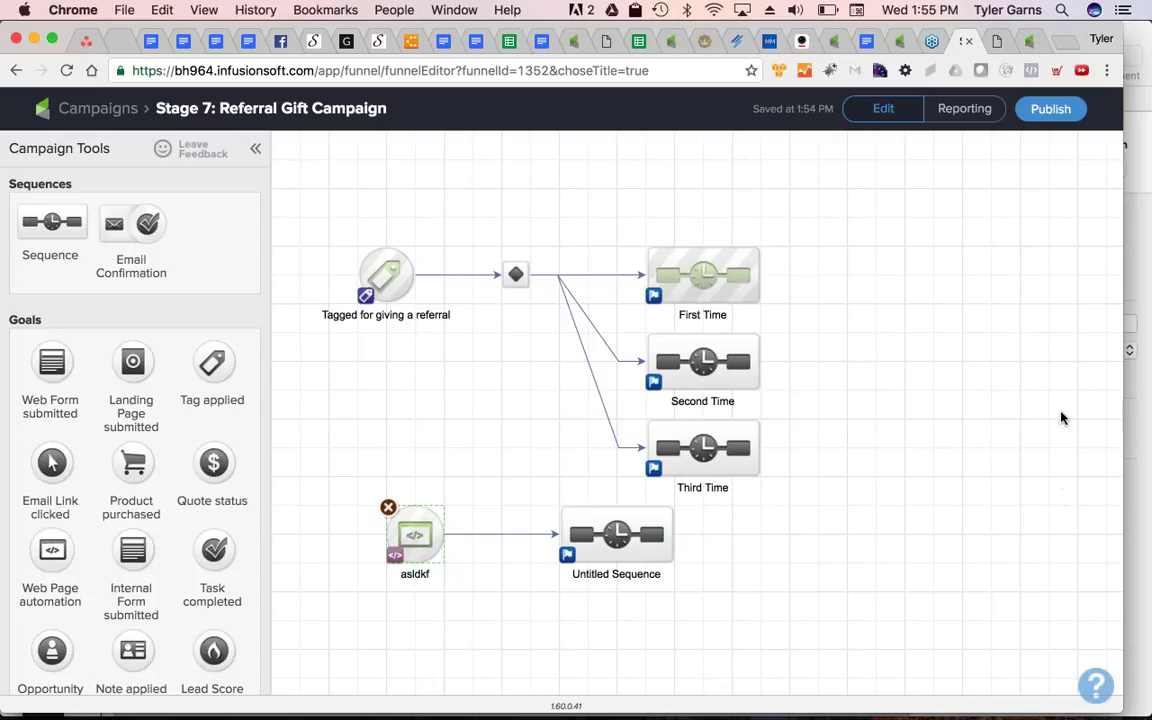
left_click(1028, 42)
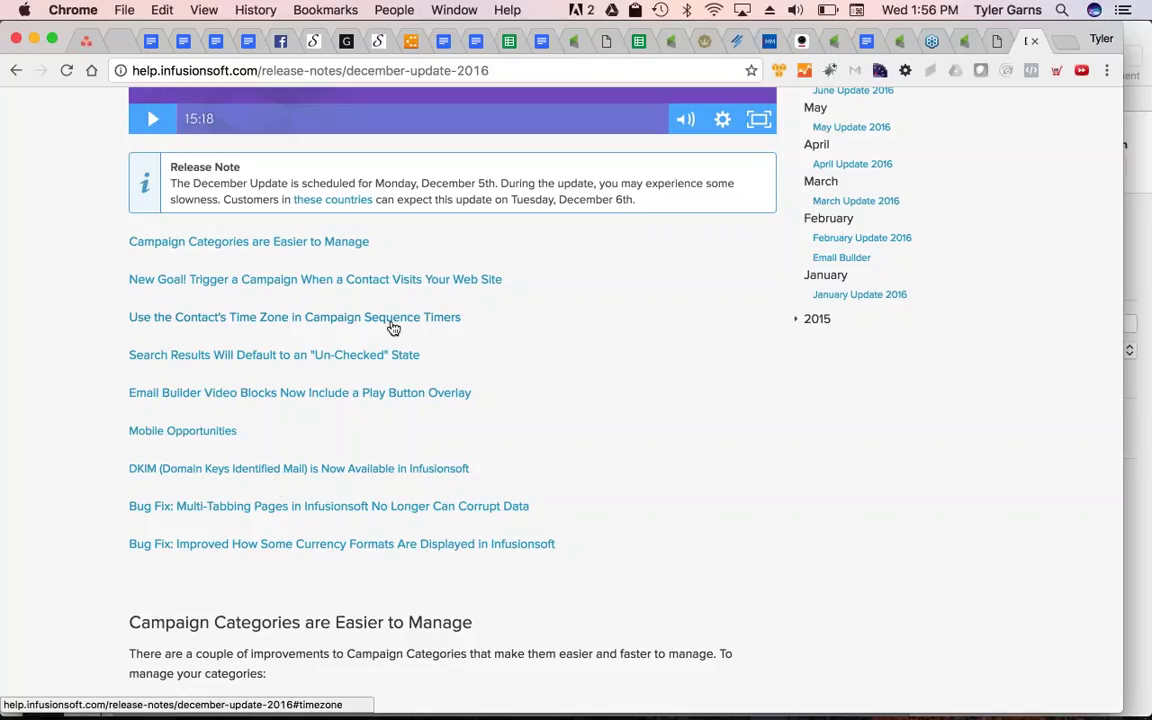
Read the contact time zone and Un-Checked search results features, then return to the campaign
left_click_drag(475, 323, 122, 317)
left_click(100, 330)
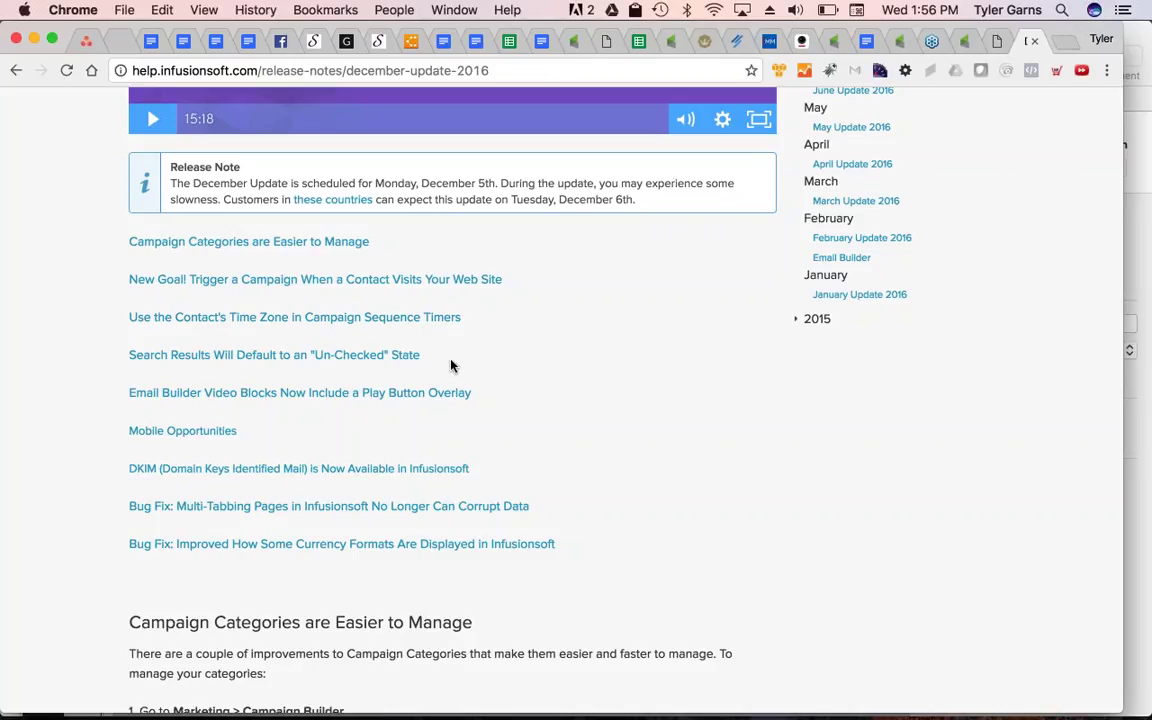
left_click_drag(173, 374, 130, 356)
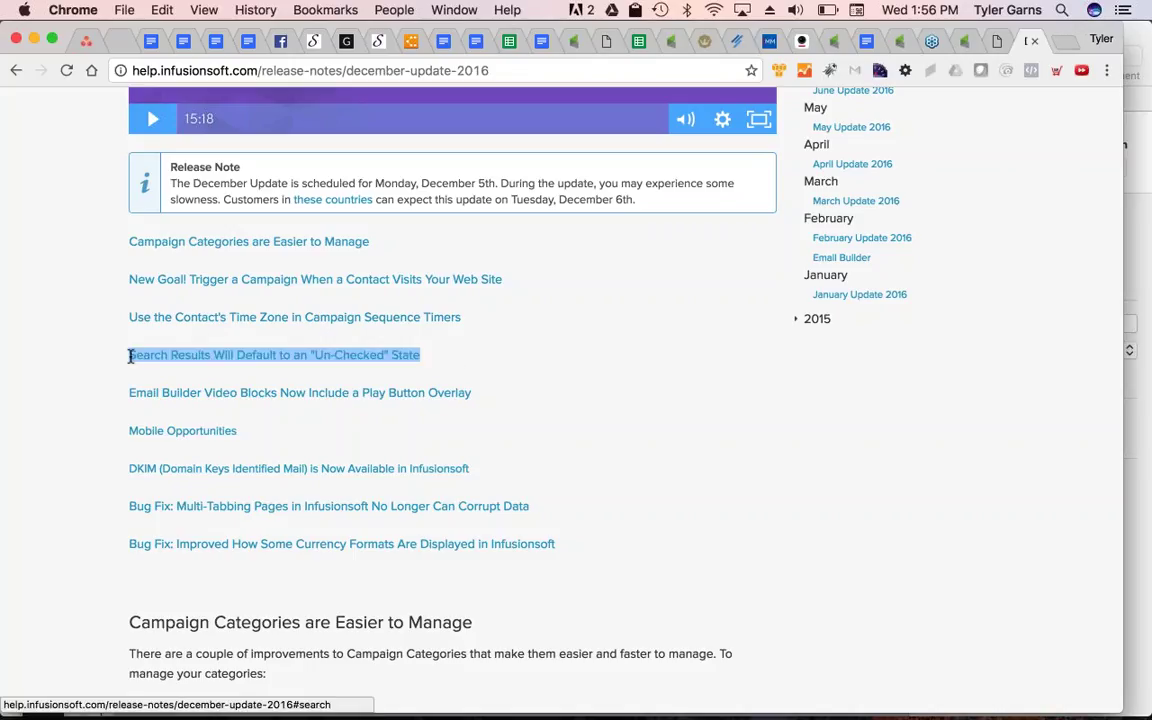
left_click(963, 40)
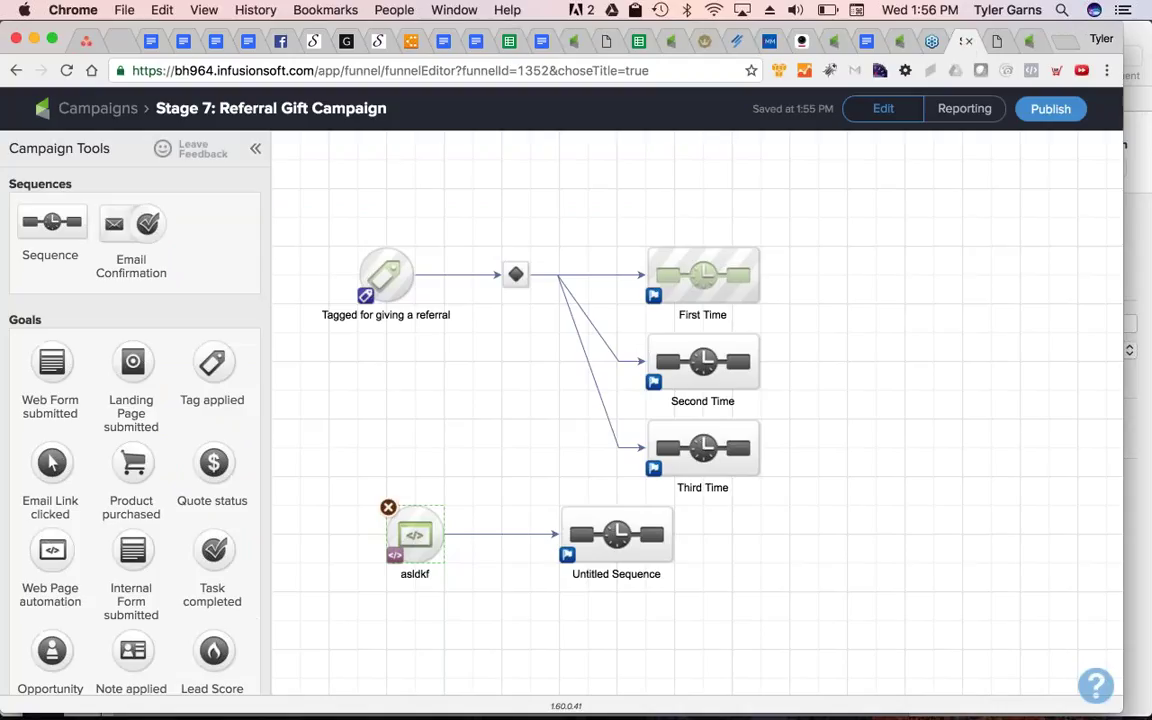
Leave the campaign and open the Contacts list from the CRM menu
left_click(95, 110)
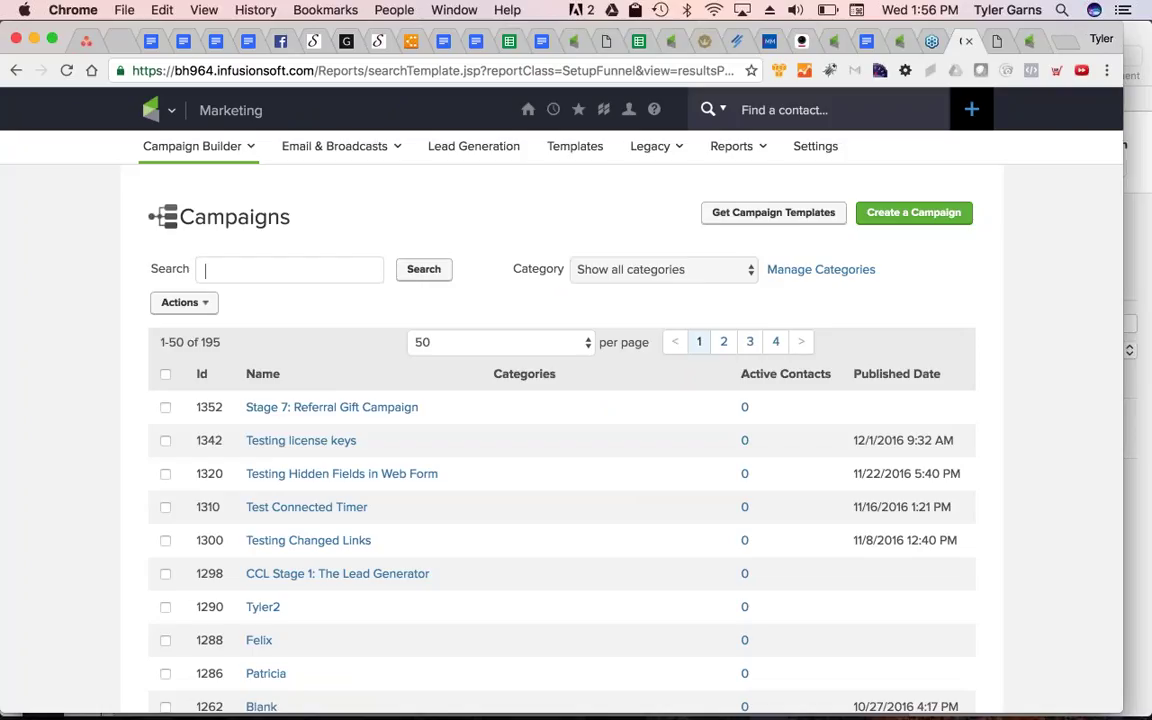
mouse_move(158, 110)
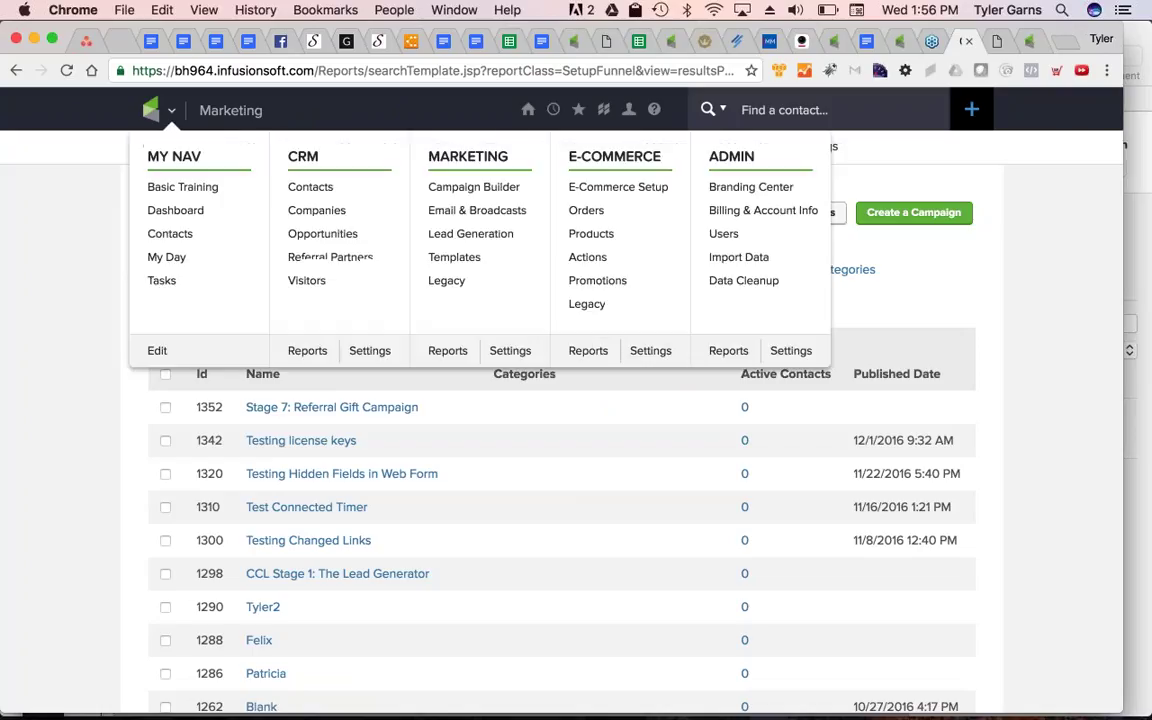
left_click(306, 191)
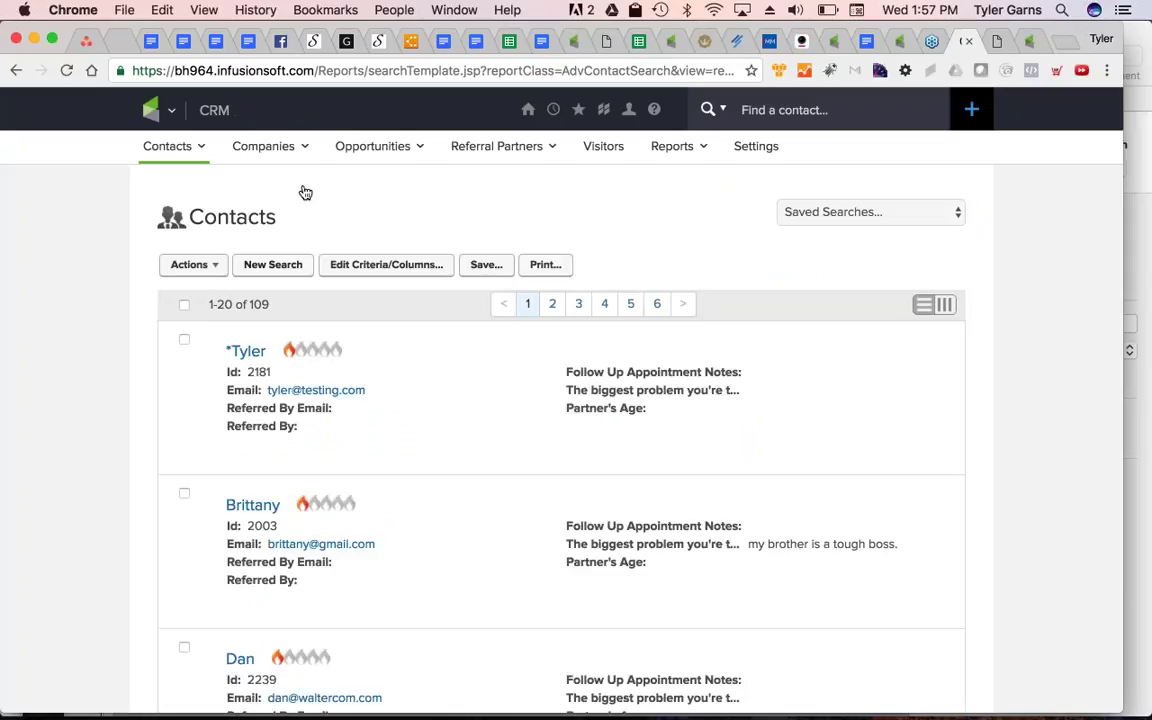
Select all 109 contacts and check the bulk contact actions list
mouse_move(481, 522)
left_click(212, 267)
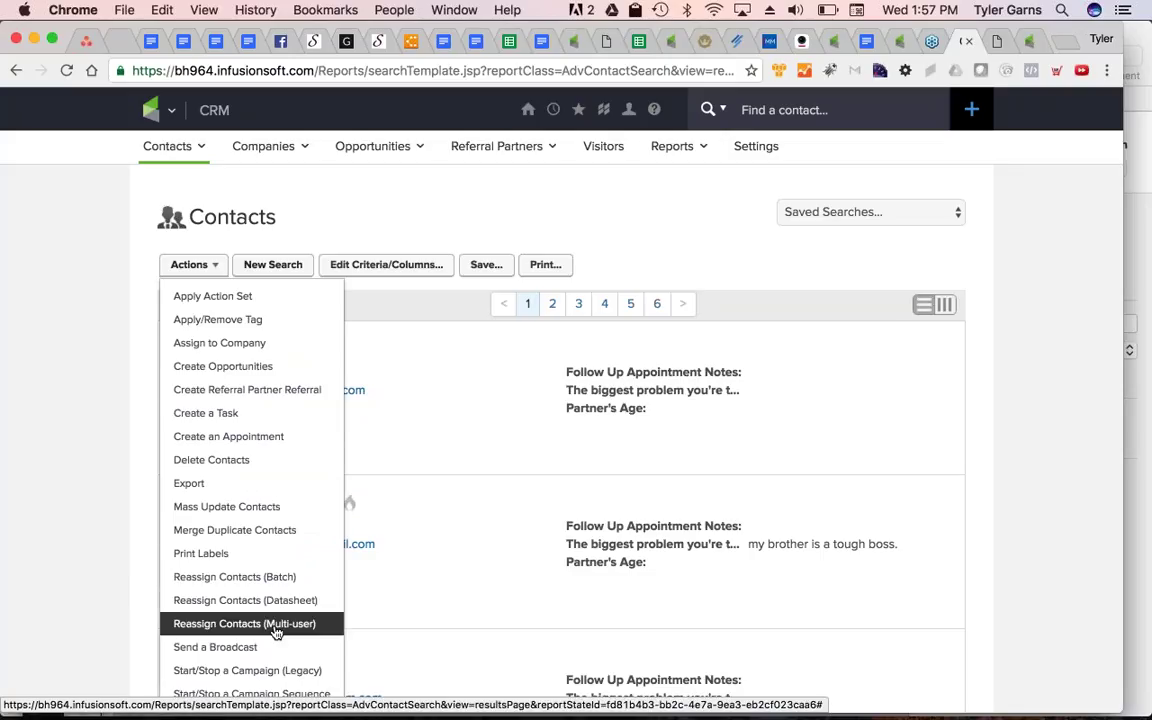
left_click(97, 401)
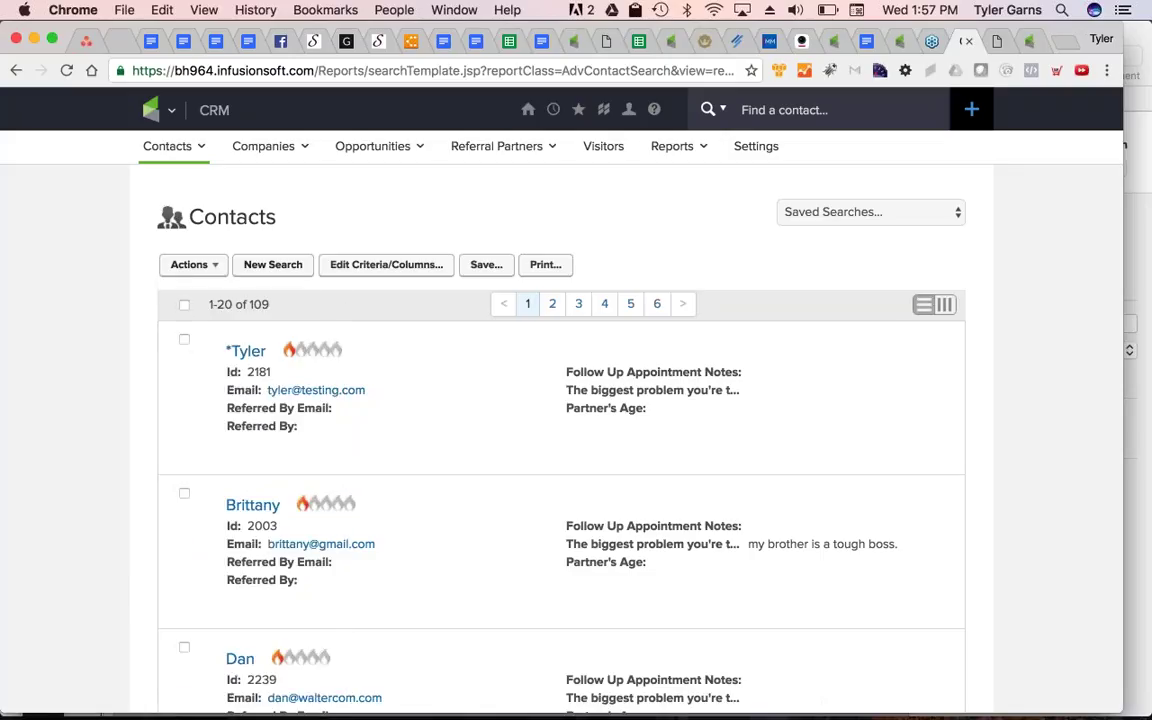
left_click(184, 306)
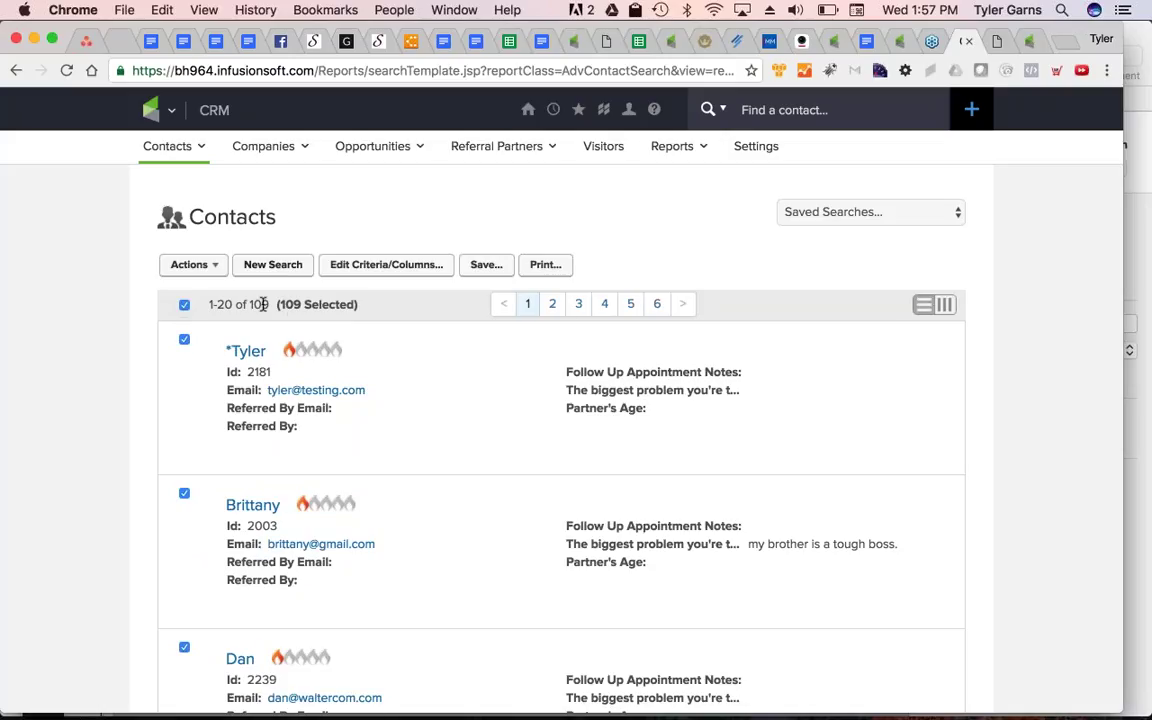
double_click(256, 305)
left_click(194, 264)
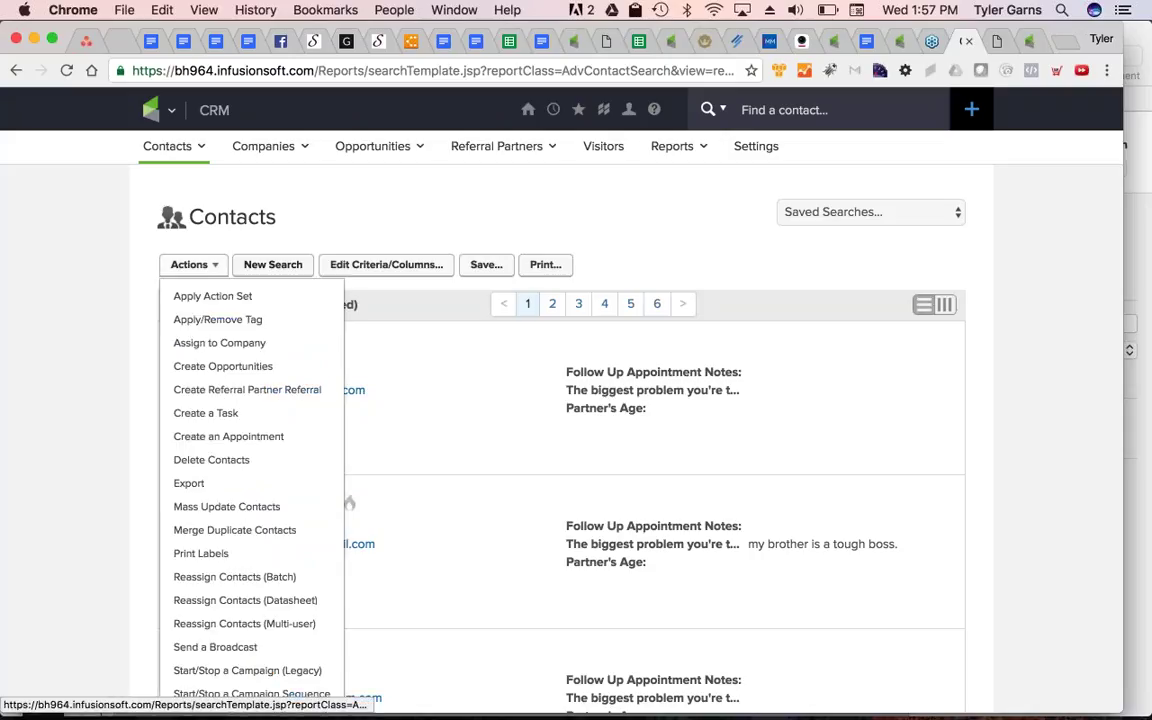
left_click(117, 491)
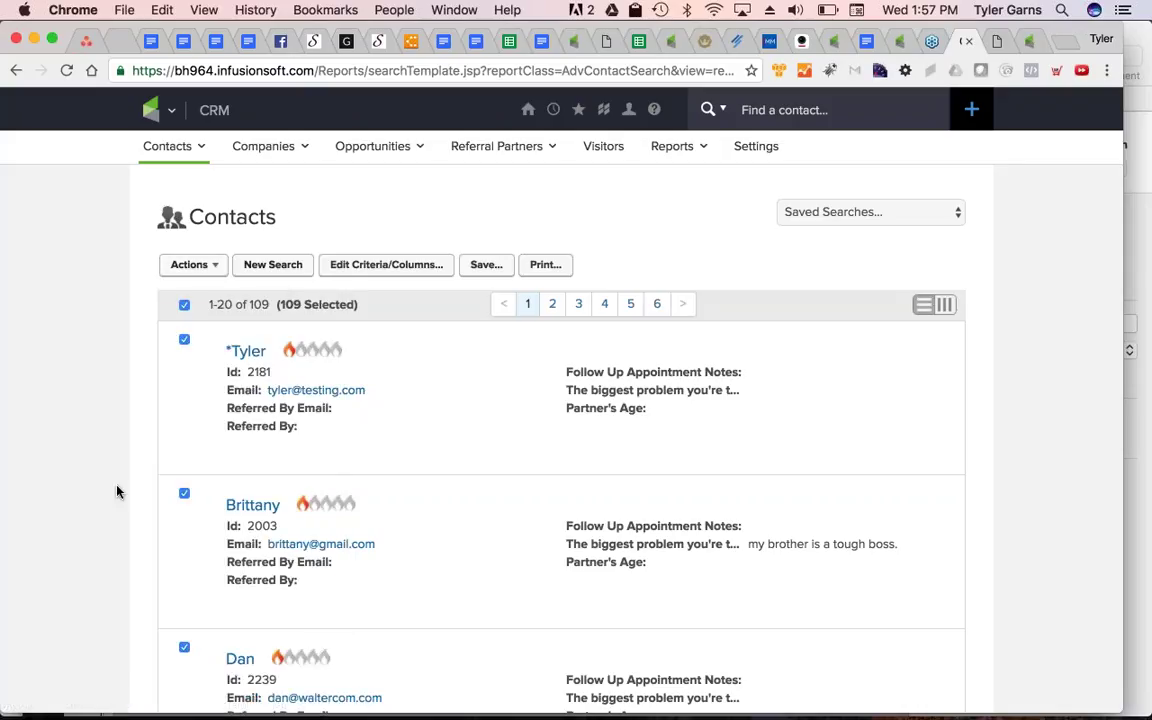